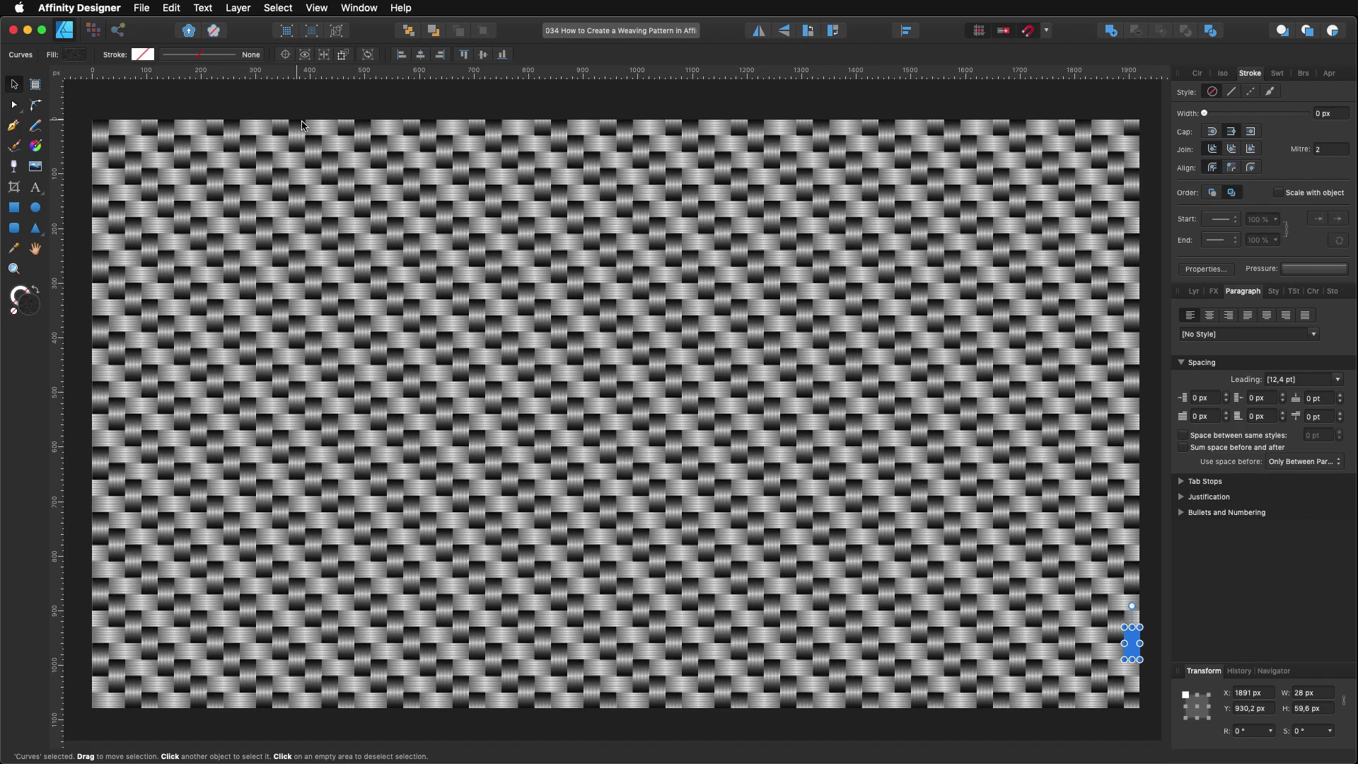
- Create a new 1920×1080 px document from the '1080 With Background' preset
{"action": "left_click", "coordinate": [141, 8]}
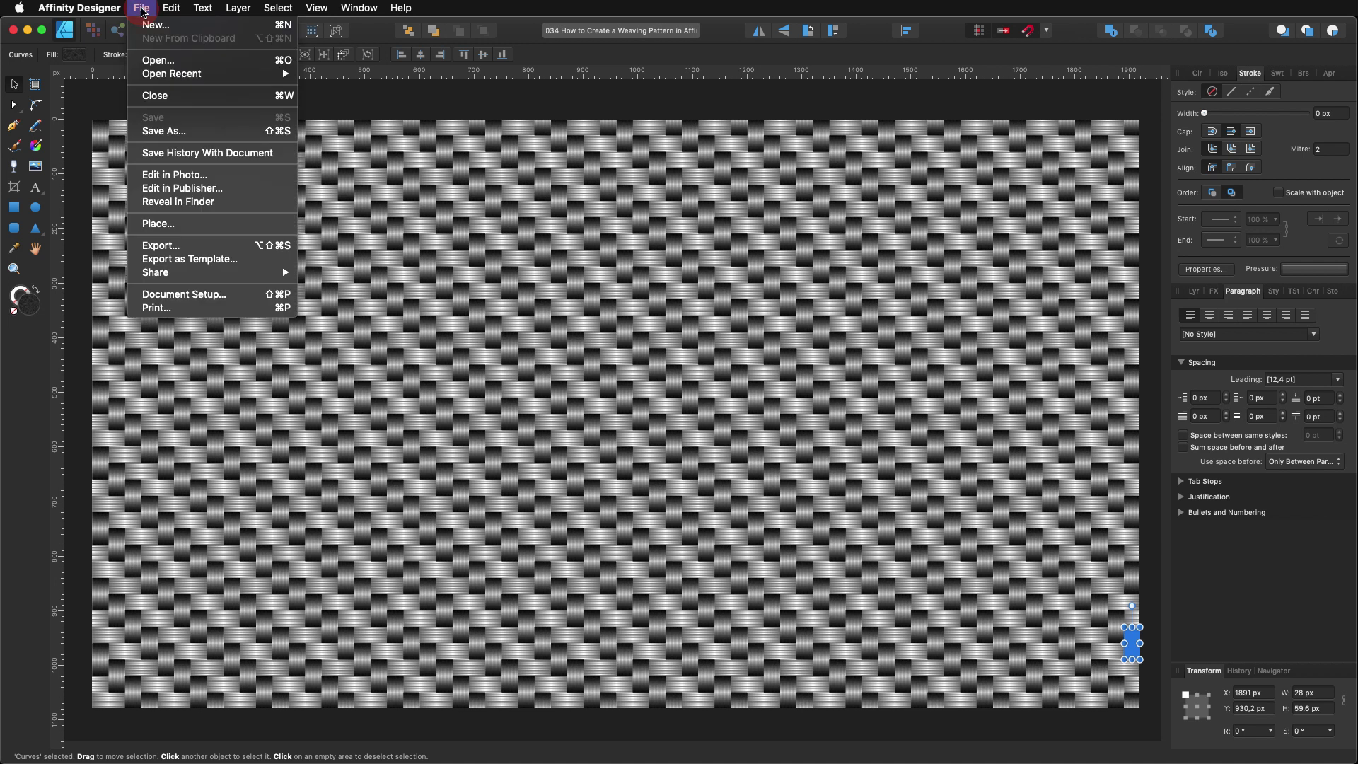
{"action": "left_click", "coordinate": [150, 26]}
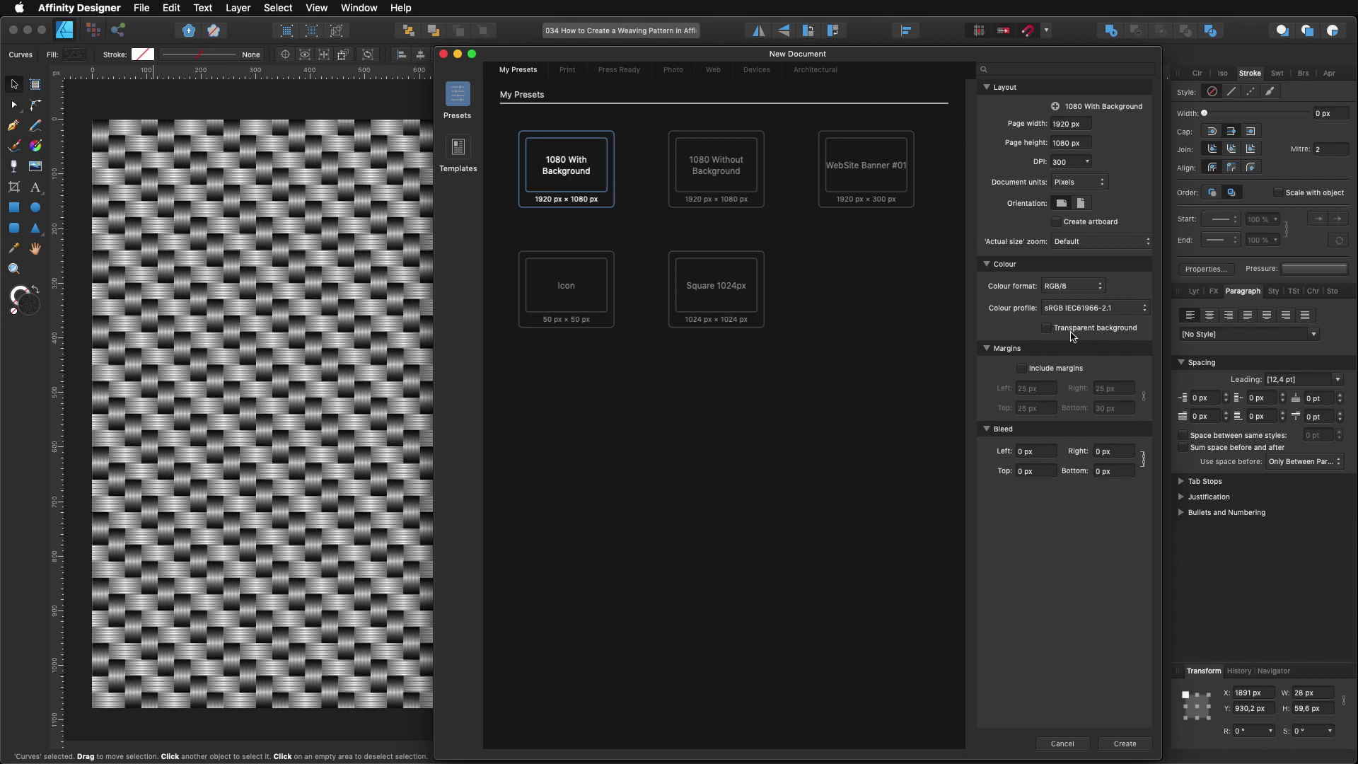
{"action": "double_click", "coordinate": [590, 180]}
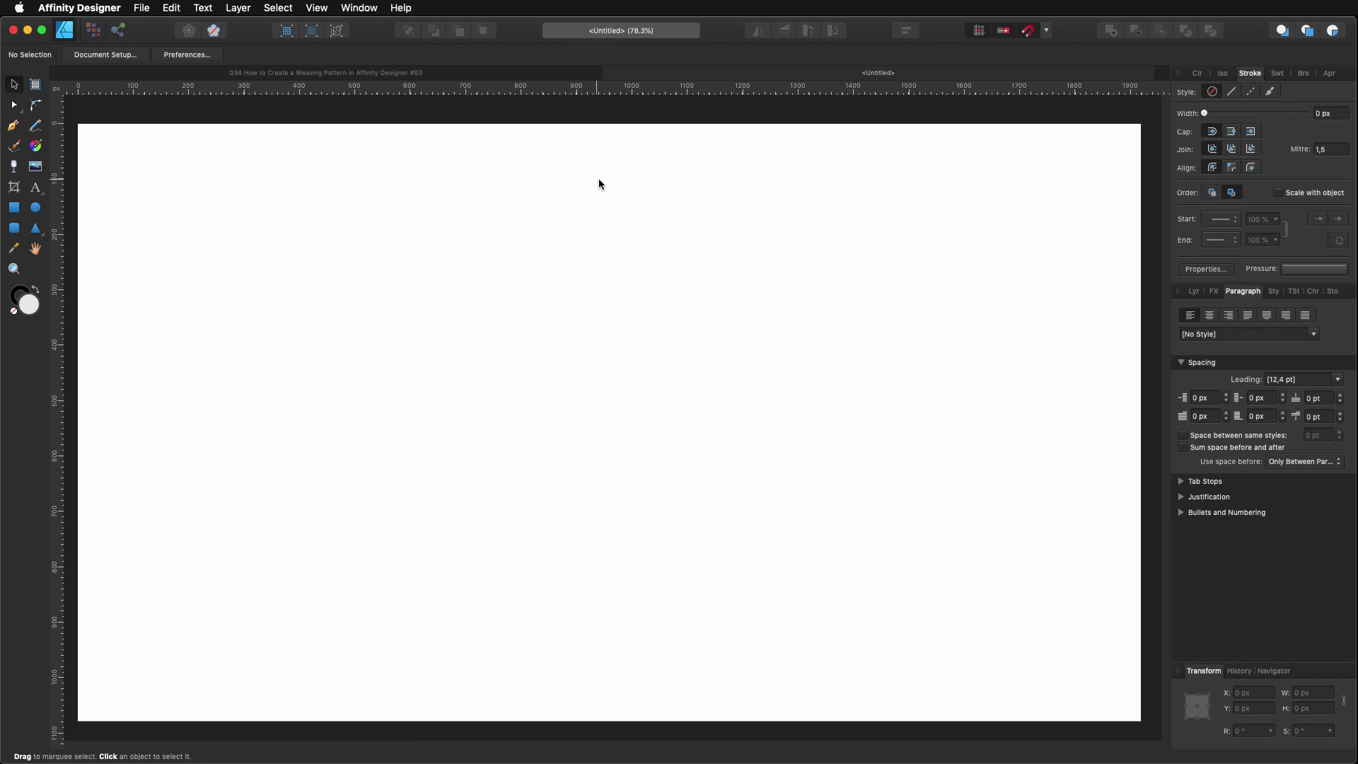
{"action": "right_click", "coordinate": [542, 179]}
{"action": "key", "text": "Escape"}
{"action": "key", "text": "f"}
{"action": "key", "text": "e"}
{"action": "key", "text": "s"}
{"action": "key", "text": "e"}
{"action": "key", "text": "f"}
{"action": "key", "text": "f"}
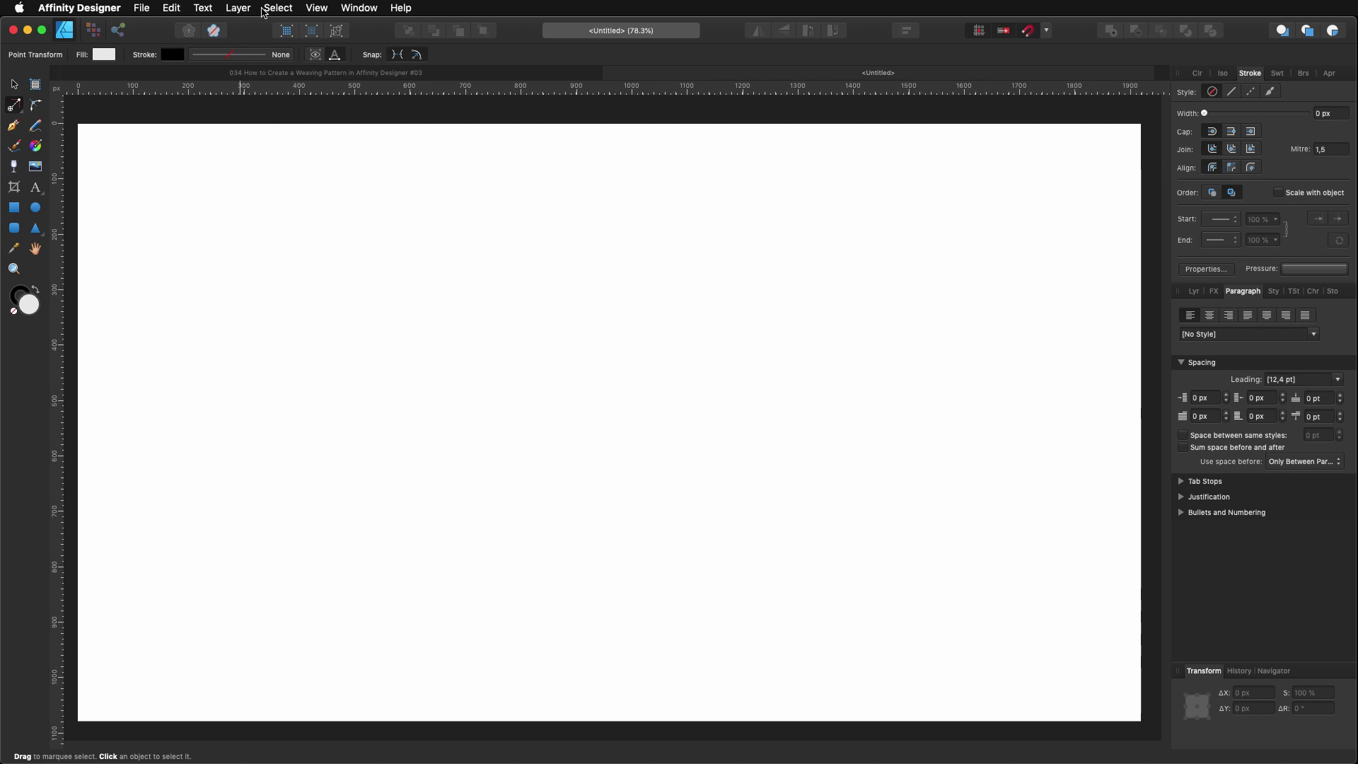
{"action": "left_click", "coordinate": [319, 8]}
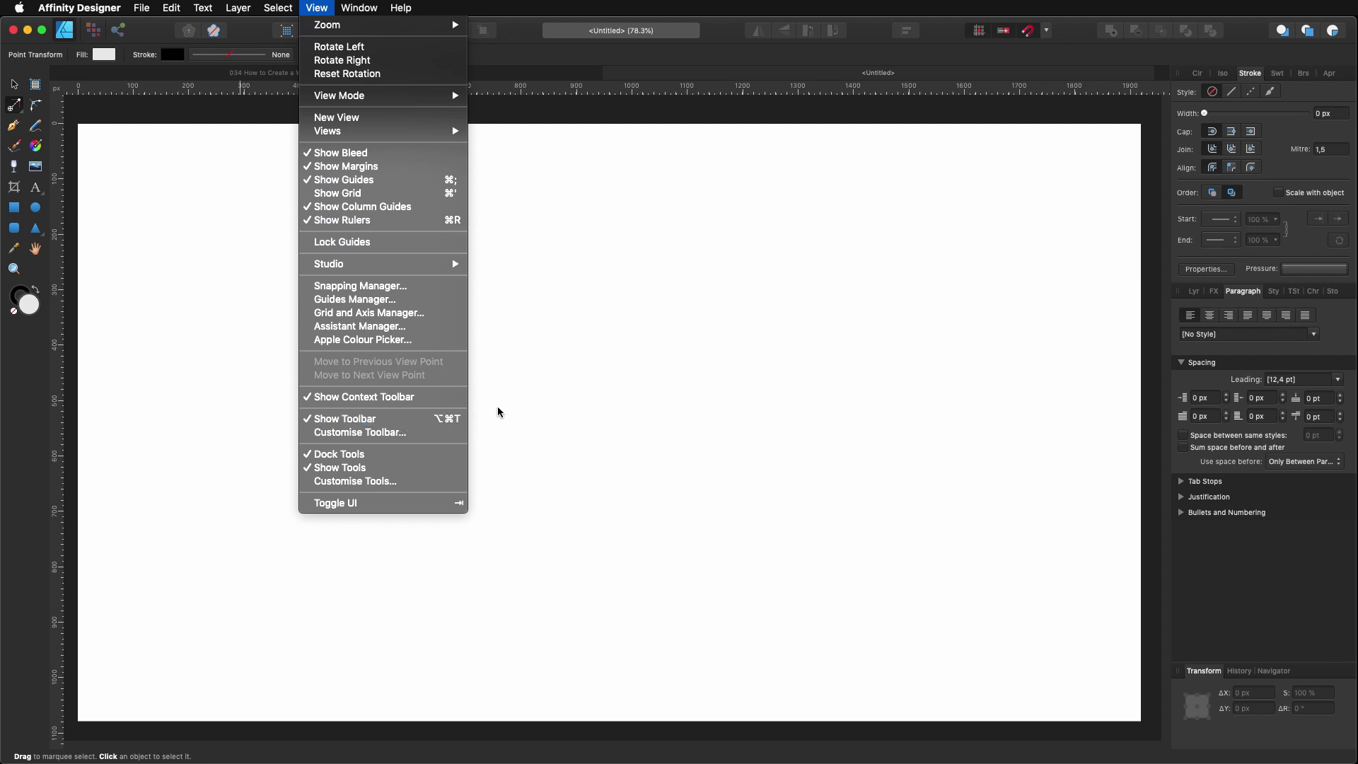
{"action": "left_click", "coordinate": [669, 330]}
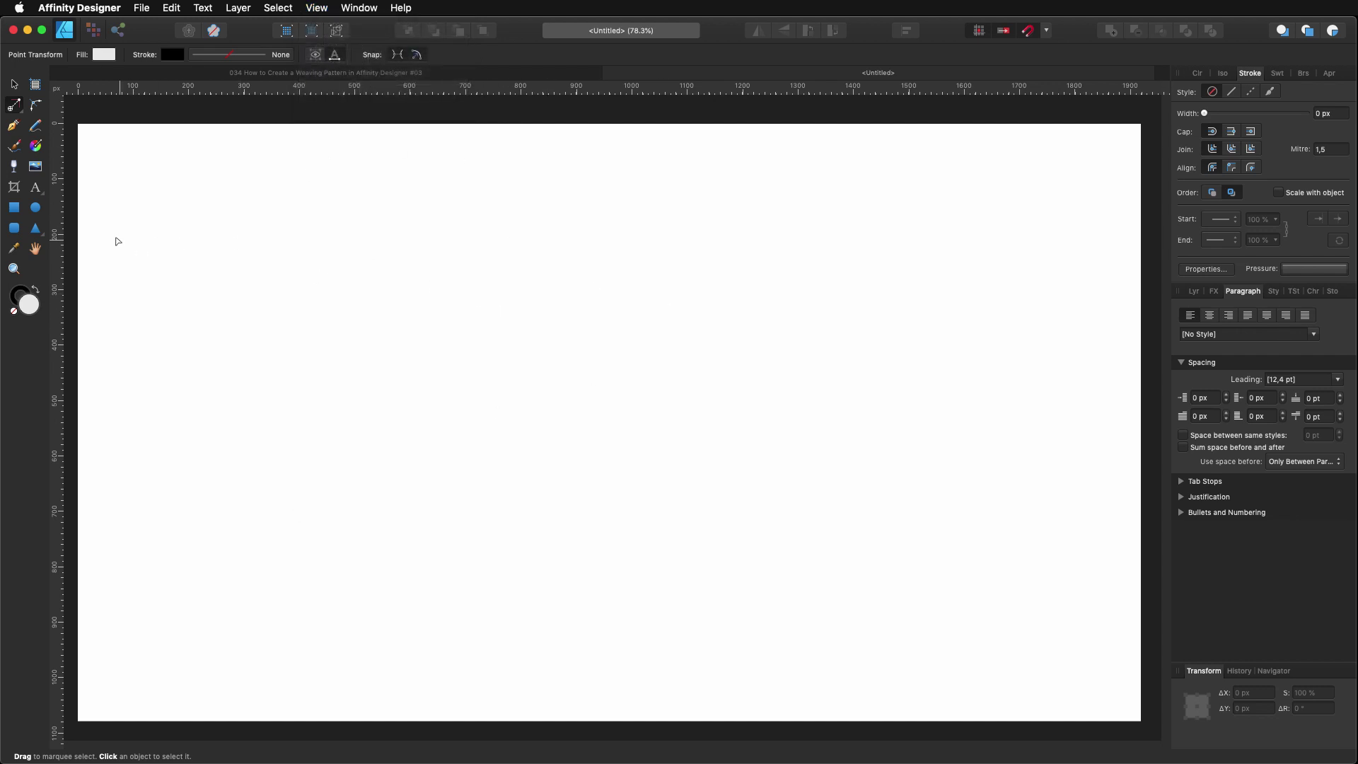
- Draw a tall rectangle on the canvas and nudge it slightly down and right
{"action": "left_click", "coordinate": [15, 208]}
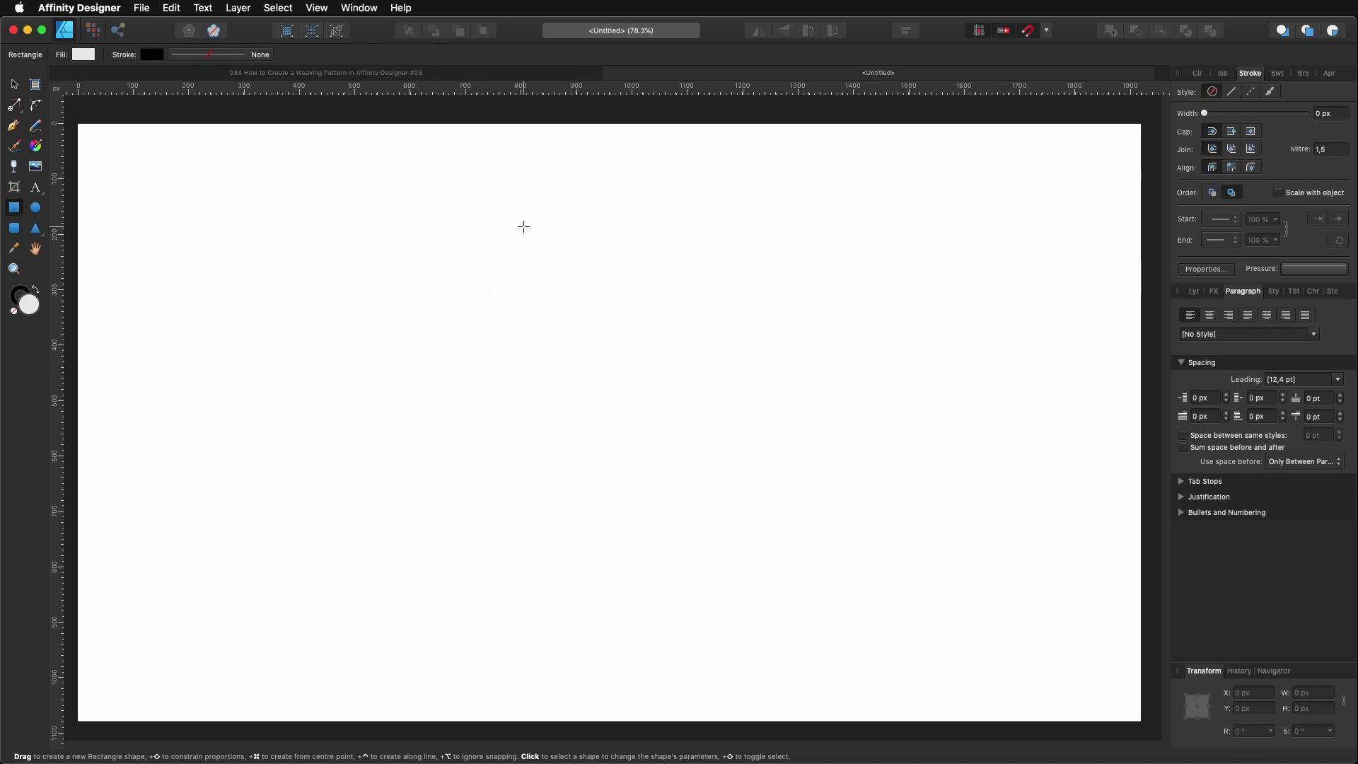
{"action": "left_click_drag", "start_coordinate": [524, 226], "coordinate": [604, 412]}
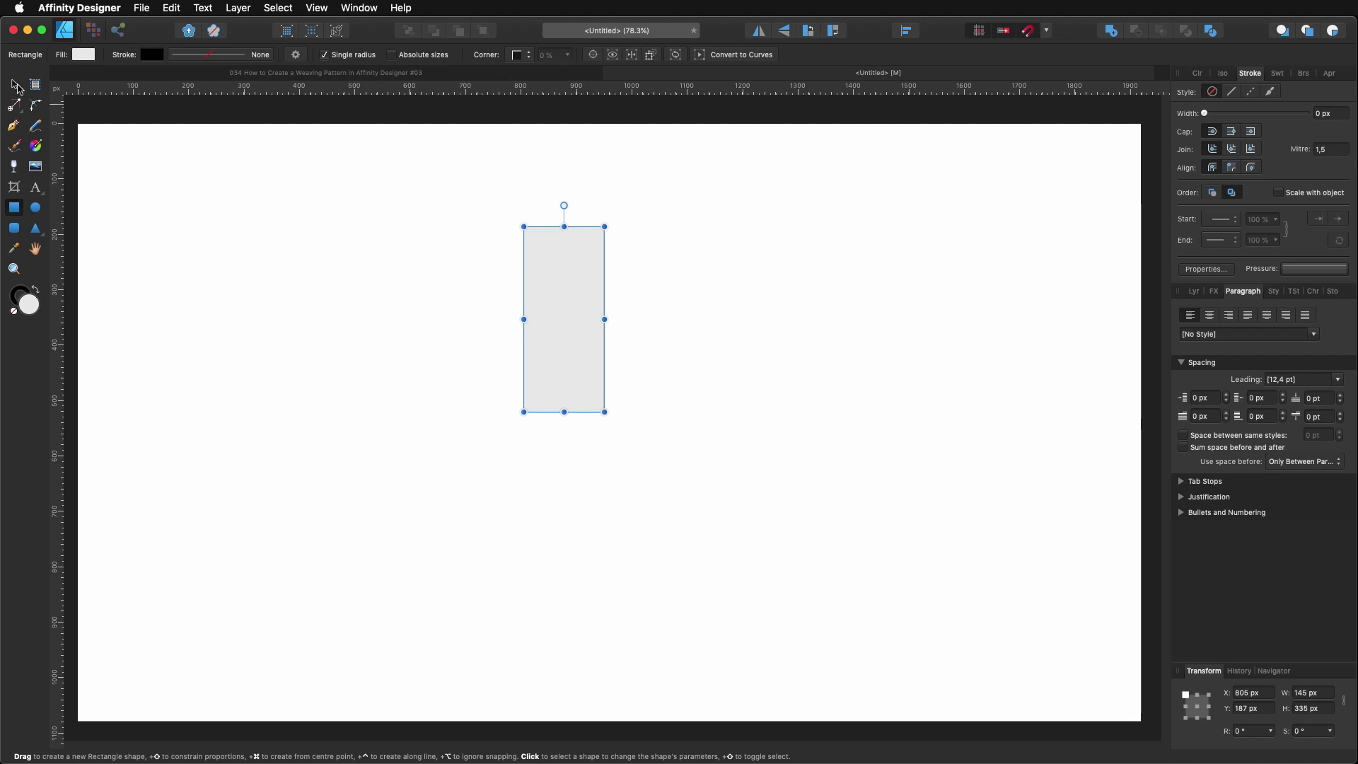
{"action": "left_click", "coordinate": [14, 84]}
{"action": "left_click_drag", "start_coordinate": [560, 313], "coordinate": [607, 339]}
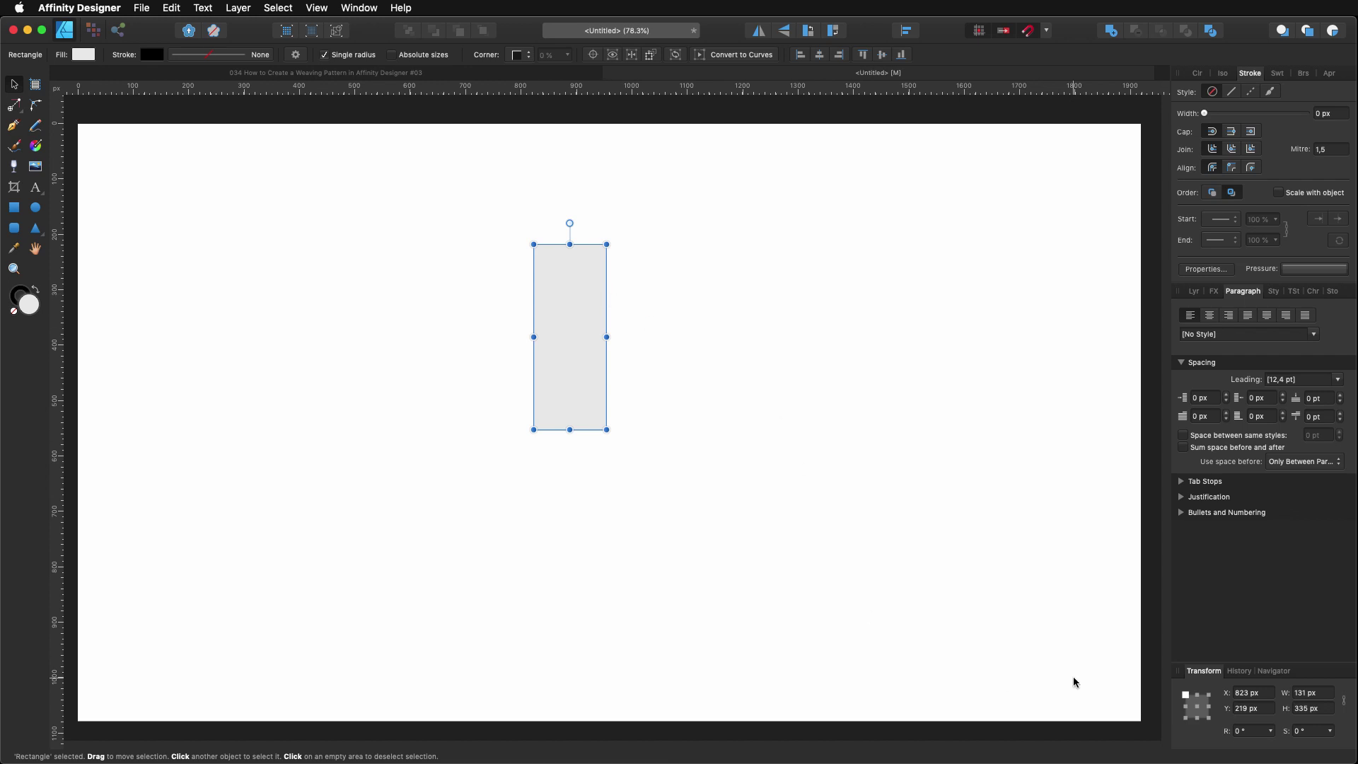
- Size the rectangle to 60 × 120 px, lock its ratio, and move it to the centre
{"action": "left_click", "coordinate": [1320, 697]}
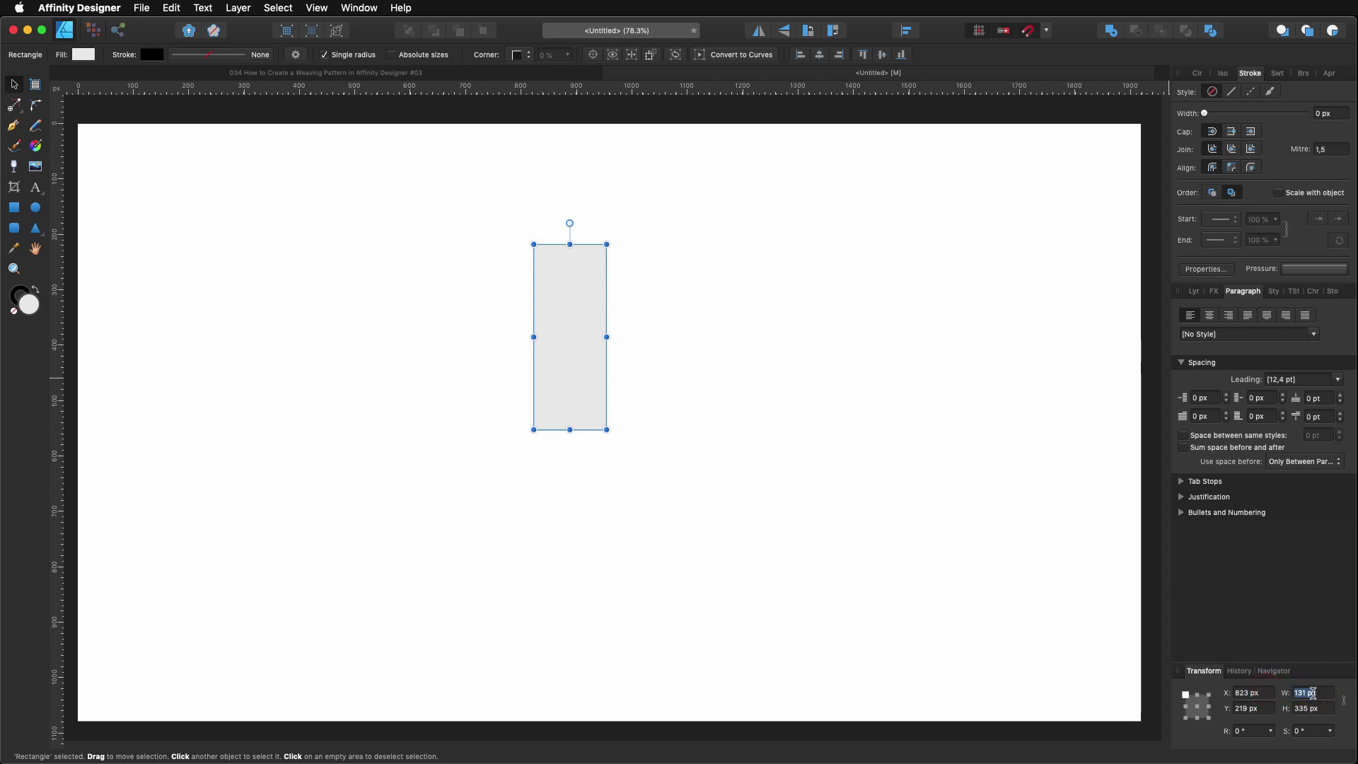
{"action": "type", "text": "60"}
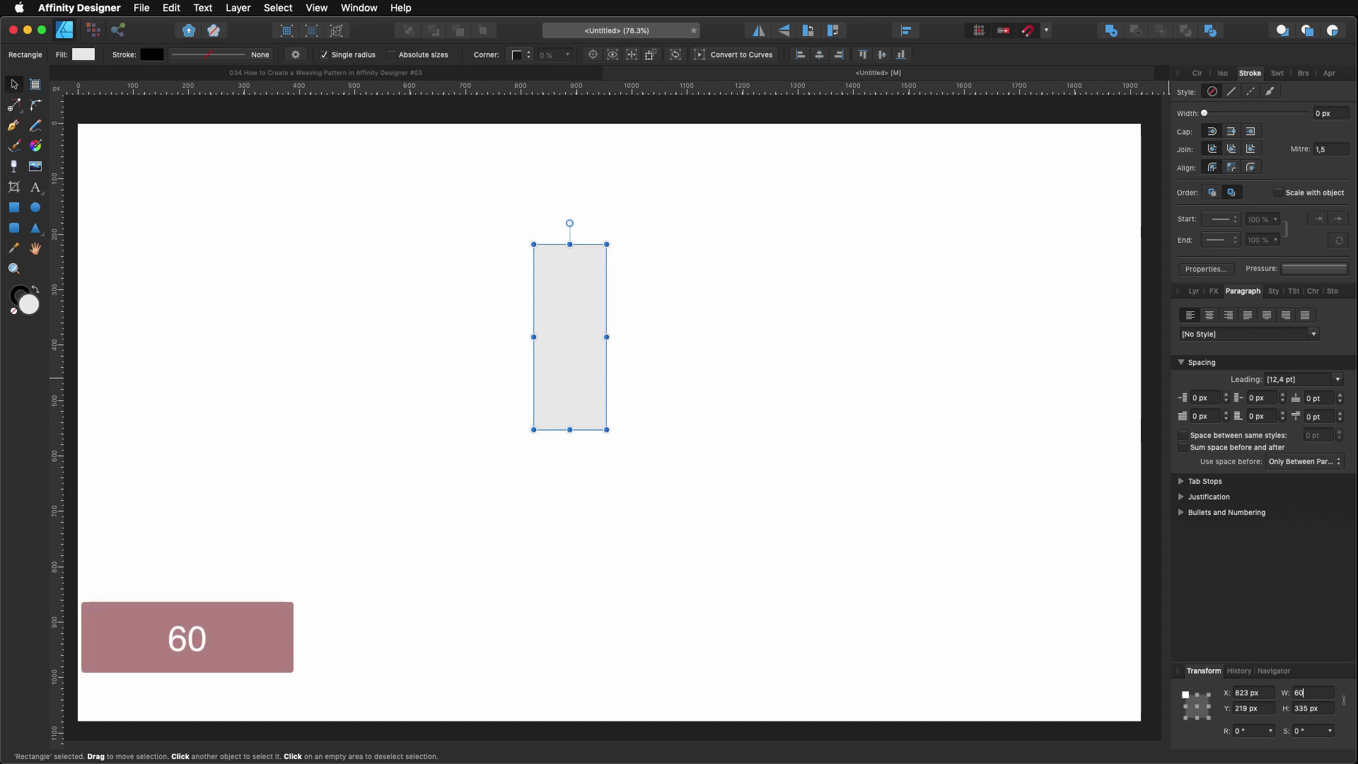
{"action": "key", "text": "Return"}
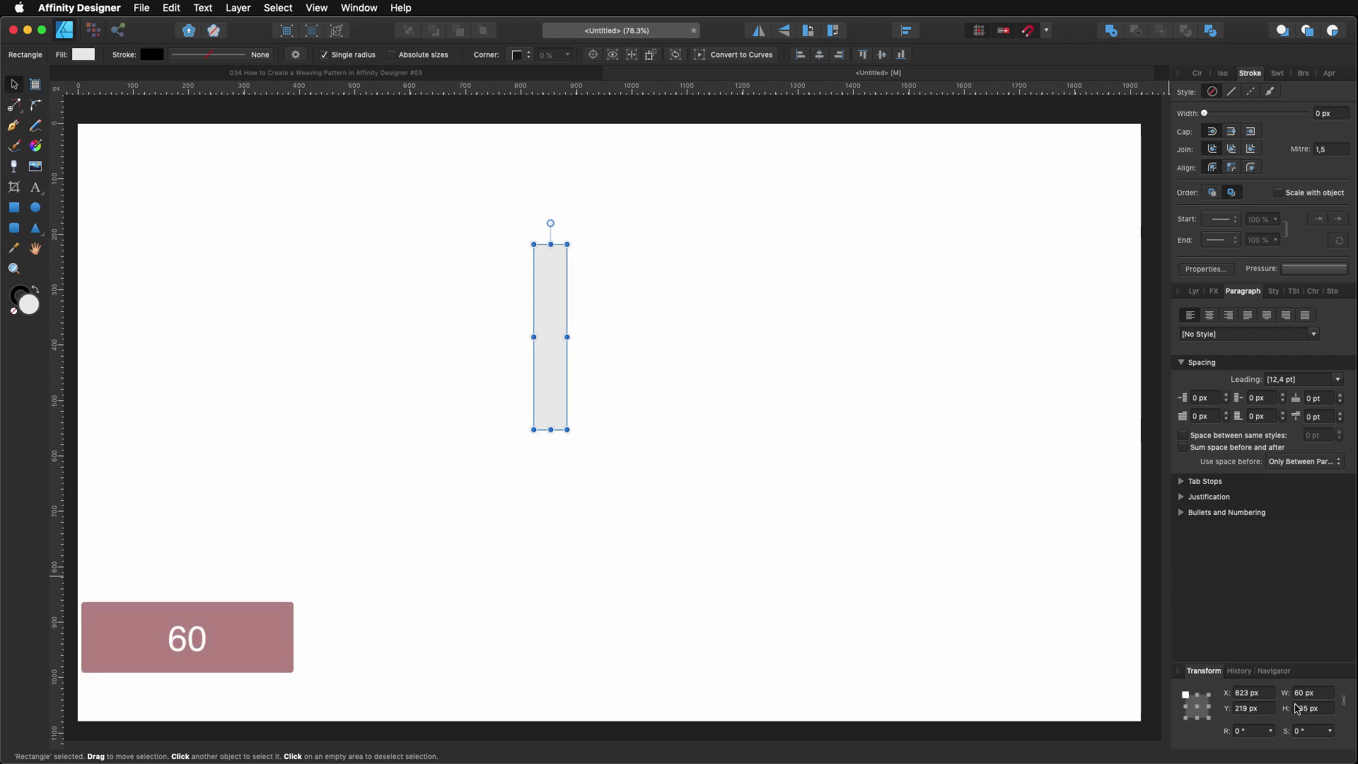
{"action": "left_click", "coordinate": [1325, 708]}
{"action": "type", "text": "120"}
{"action": "key", "text": "Return"}
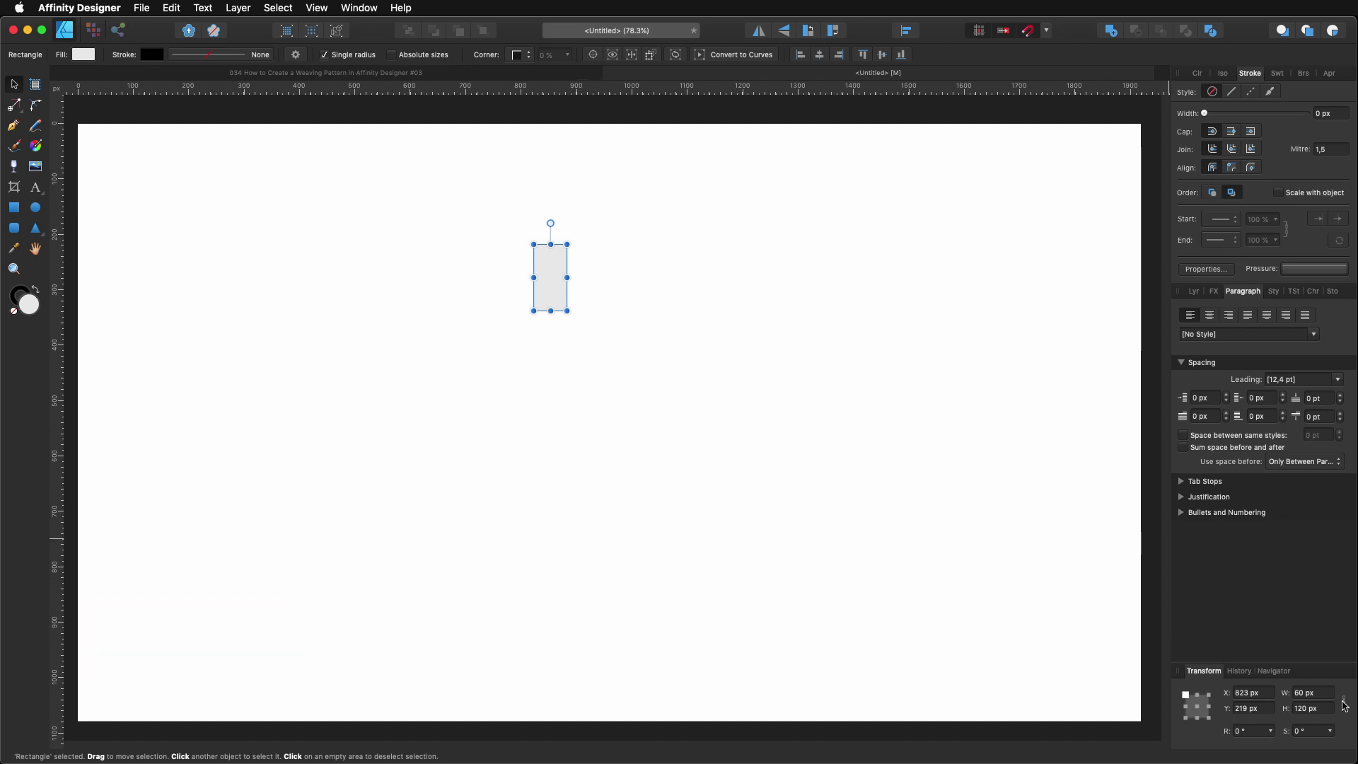
{"action": "left_click", "coordinate": [1344, 701]}
{"action": "left_click_drag", "start_coordinate": [549, 300], "coordinate": [625, 366]}
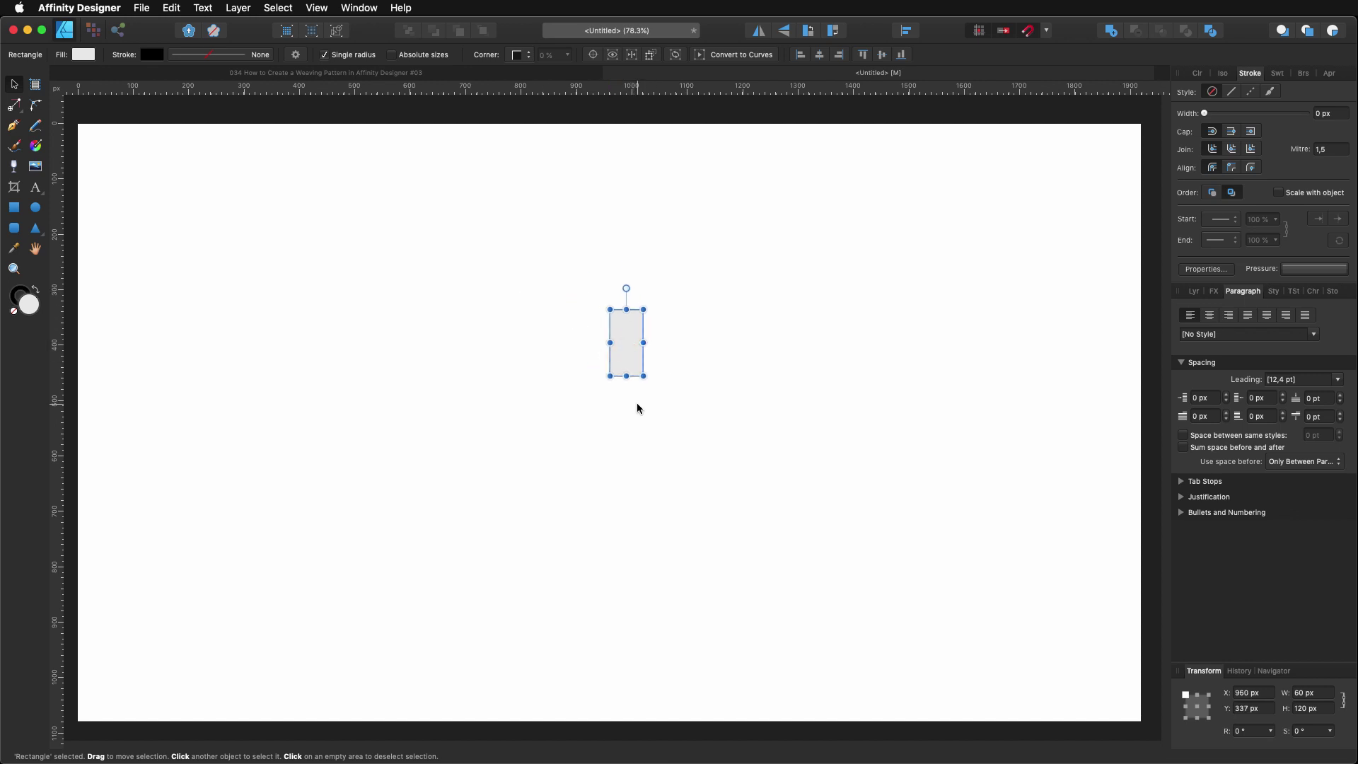
{"action": "left_click_drag", "start_coordinate": [625, 360], "coordinate": [678, 348]}
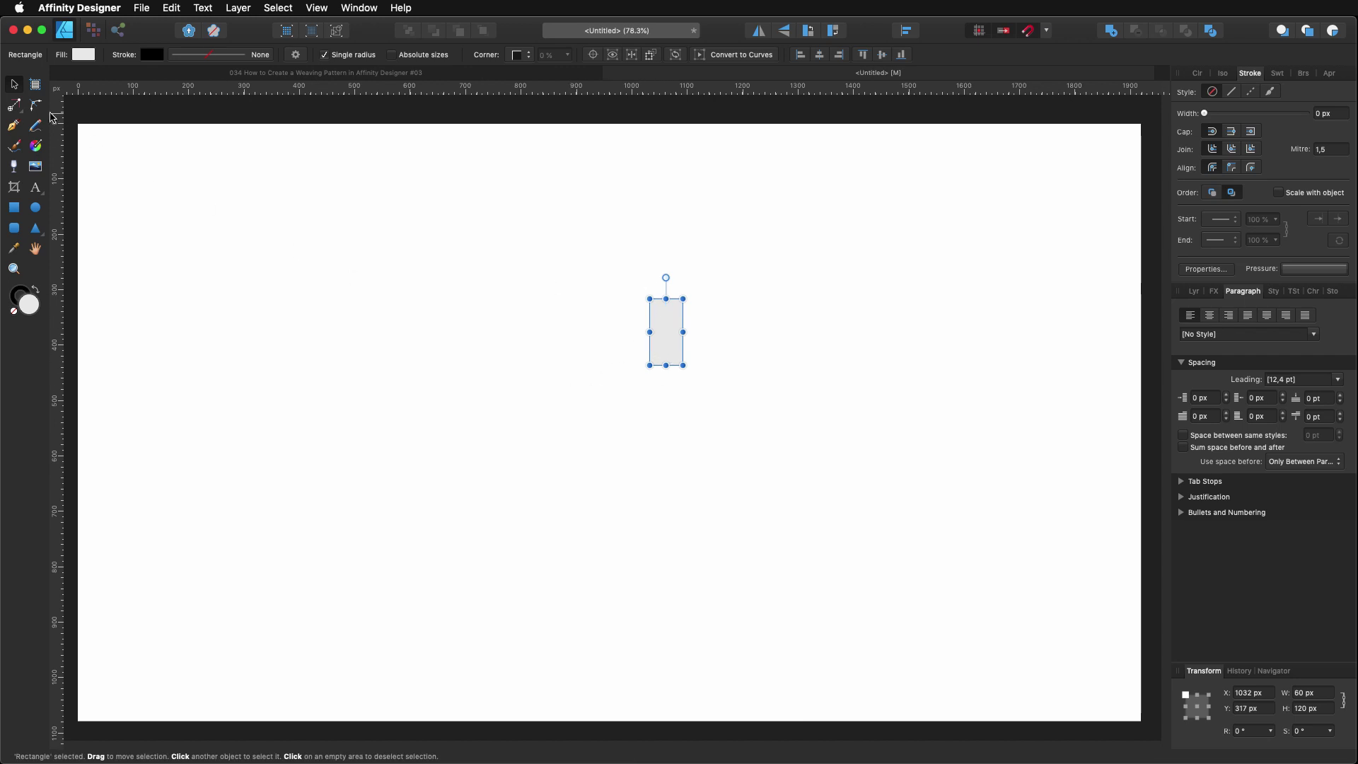
- Zoom in and draw a straight vertical line from above to below the rectangle
{"action": "left_click", "coordinate": [14, 128]}
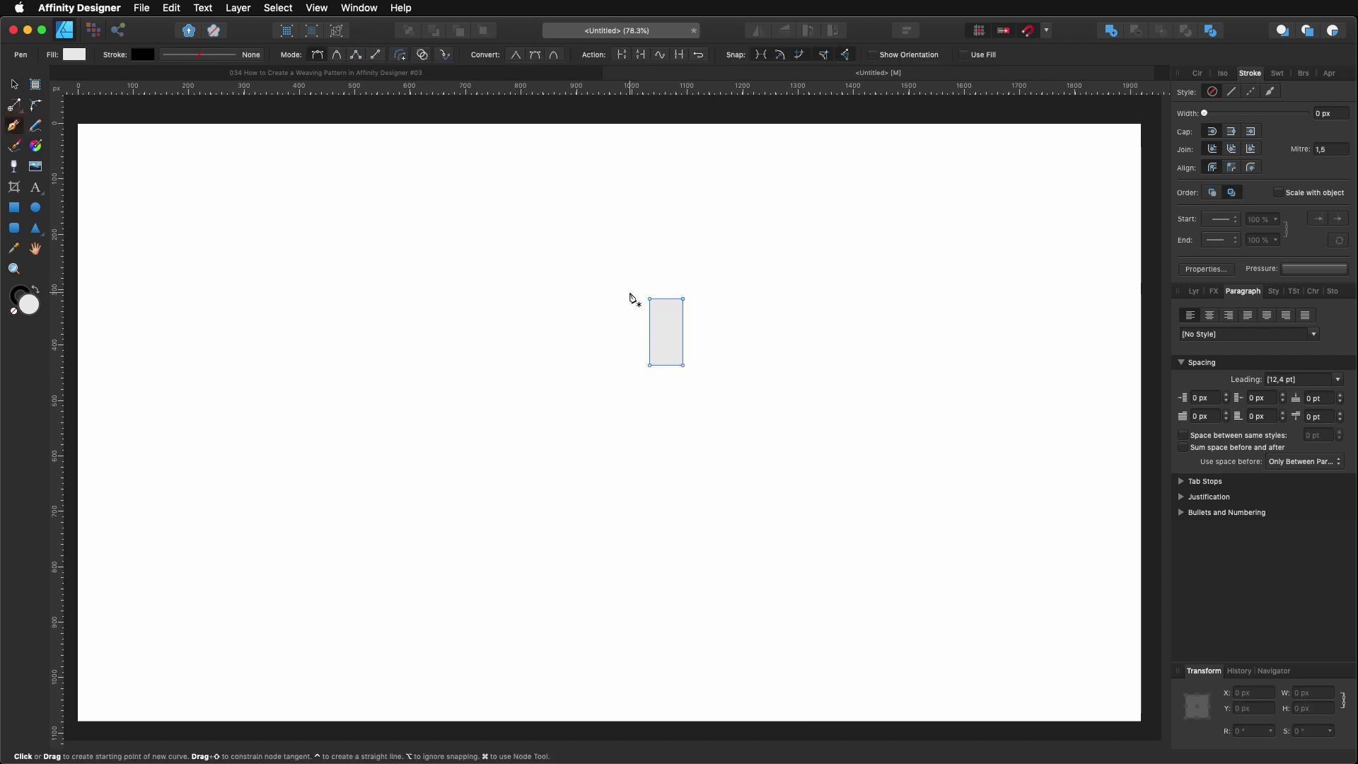
{"action": "scroll", "coordinate": [641, 295], "scroll_direction": "up", "scroll_amount": 5}
{"action": "key", "text": "space"}
{"action": "left_click_drag", "start_coordinate": [583, 369], "coordinate": [452, 313]}
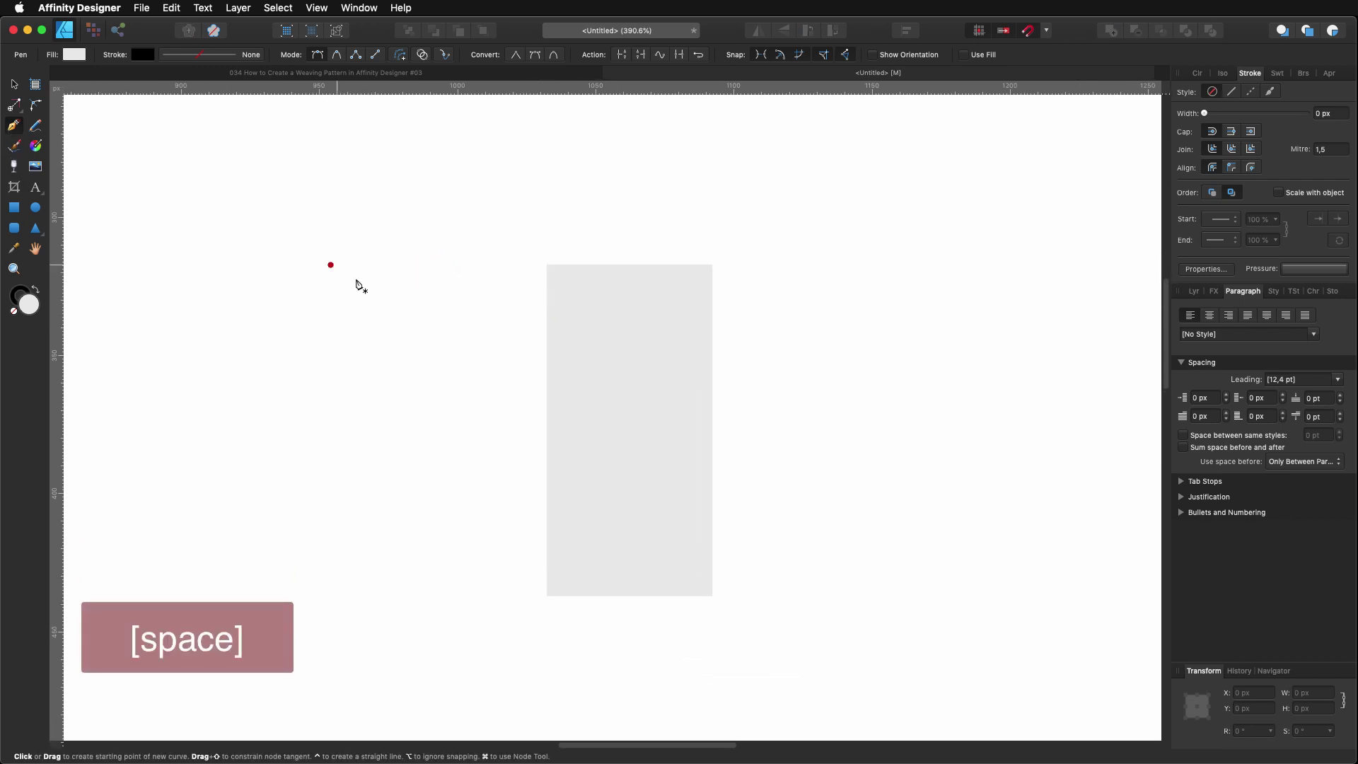
{"action": "left_click", "coordinate": [563, 245]}
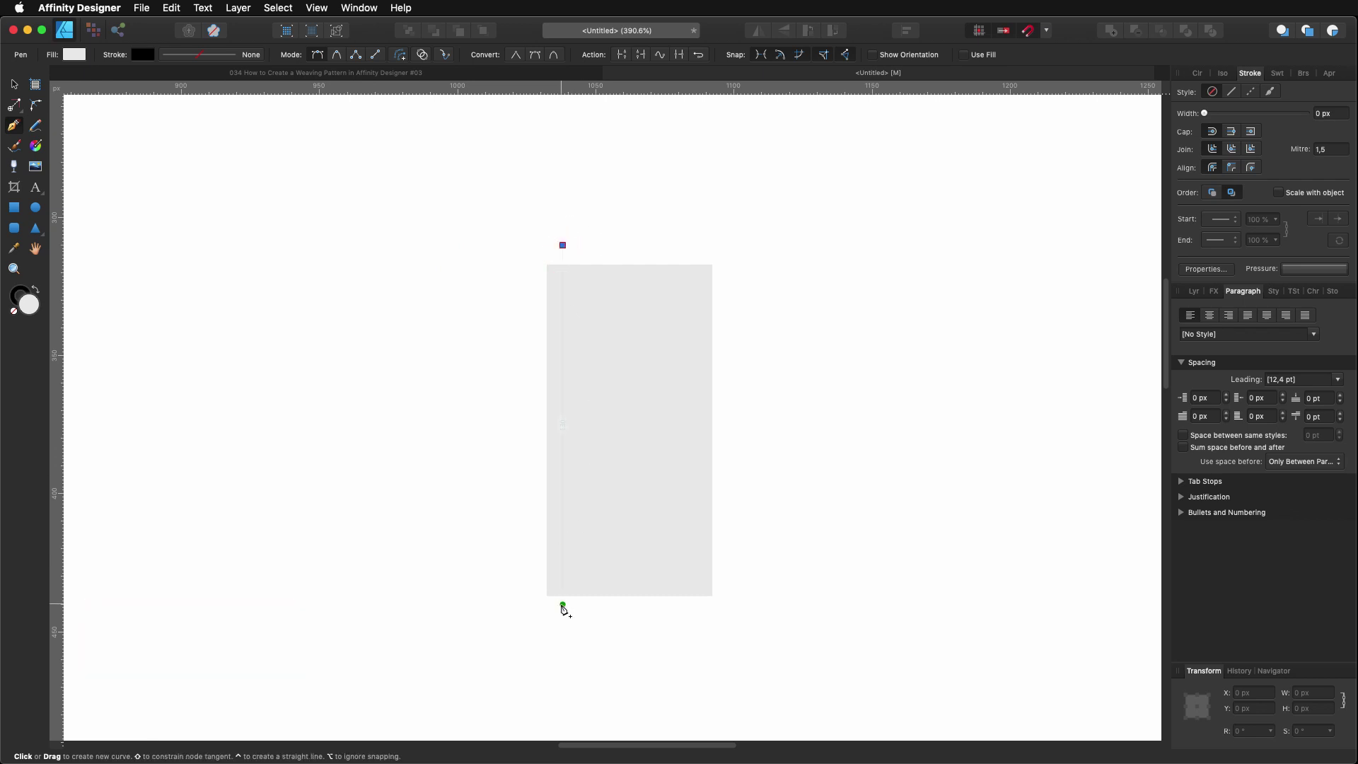
{"action": "left_click", "coordinate": [563, 609], "text": "shift"}
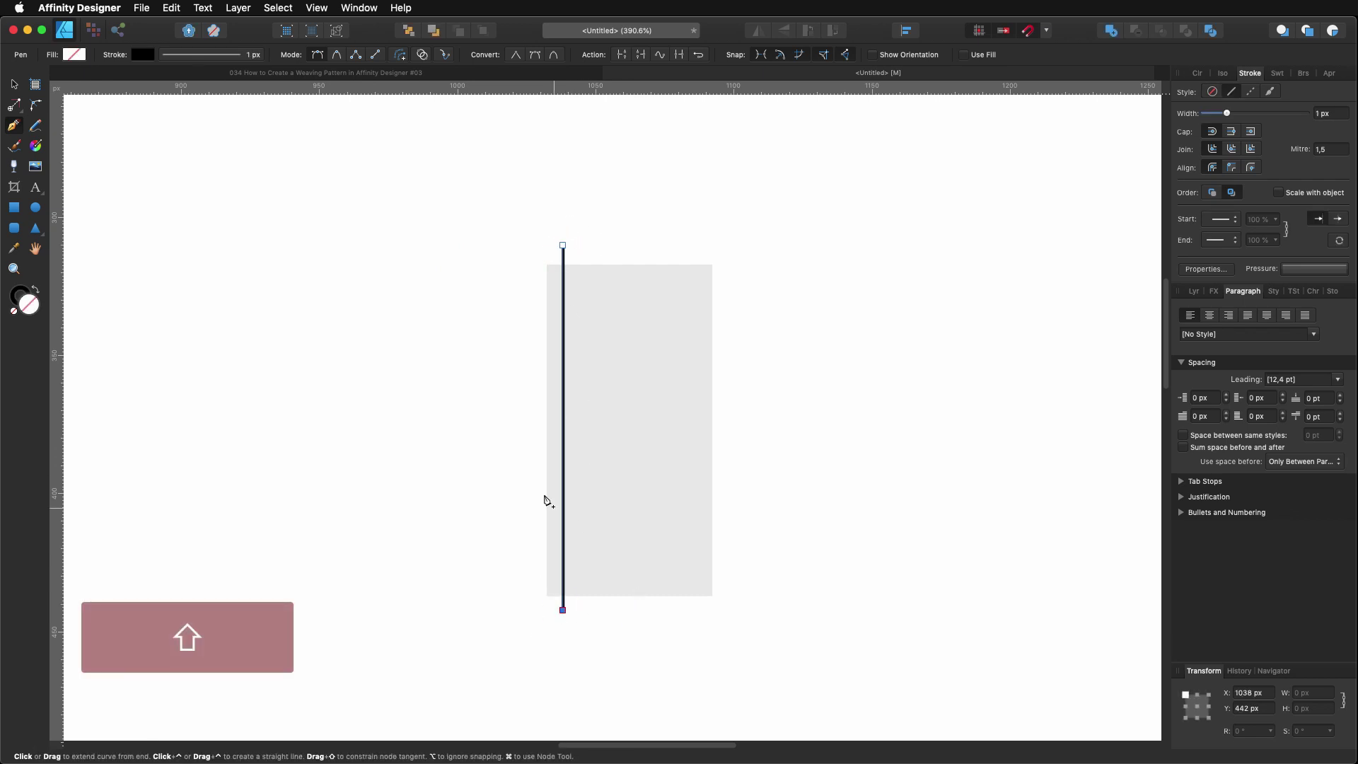
- Give the line a 2 px stroke, place it on the left edge, and clone it beside it
{"action": "left_click", "coordinate": [218, 57]}
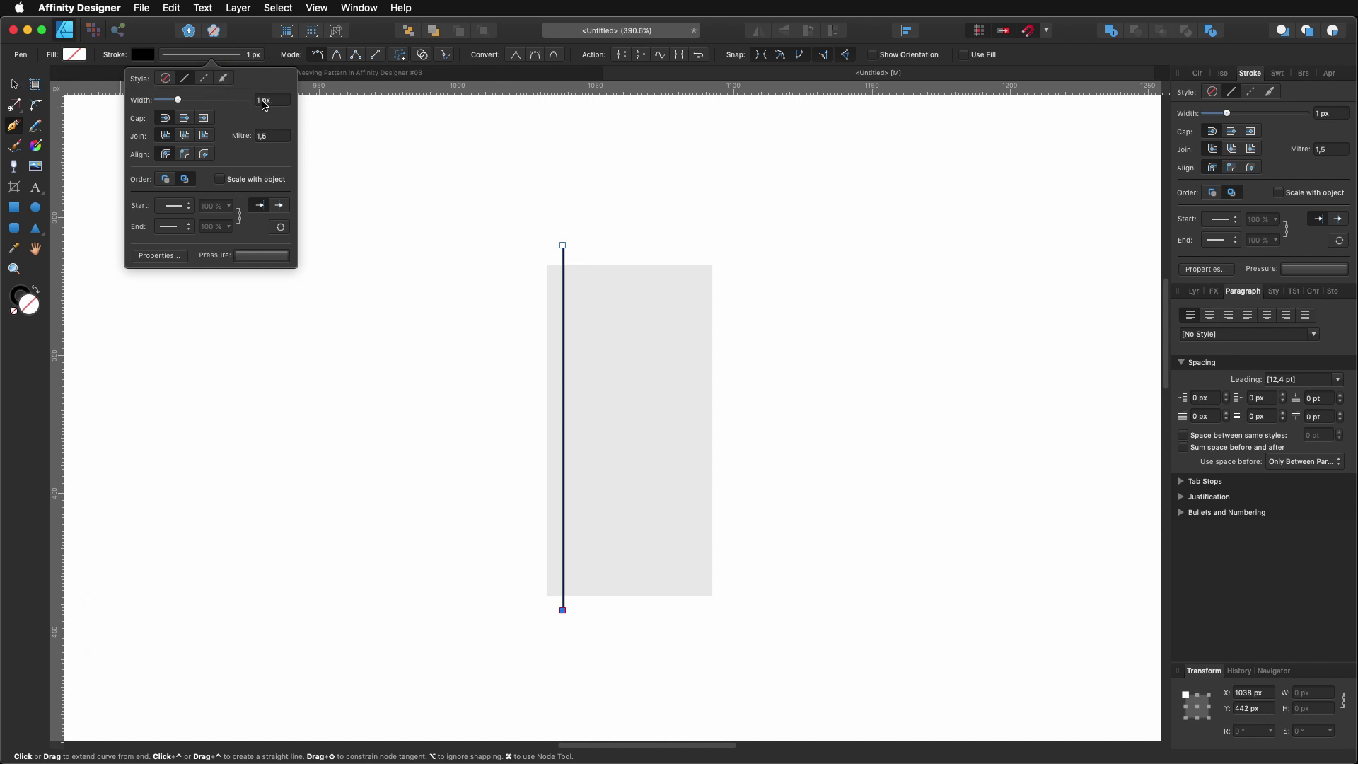
{"action": "left_click", "coordinate": [266, 100]}
{"action": "type", "text": "2"}
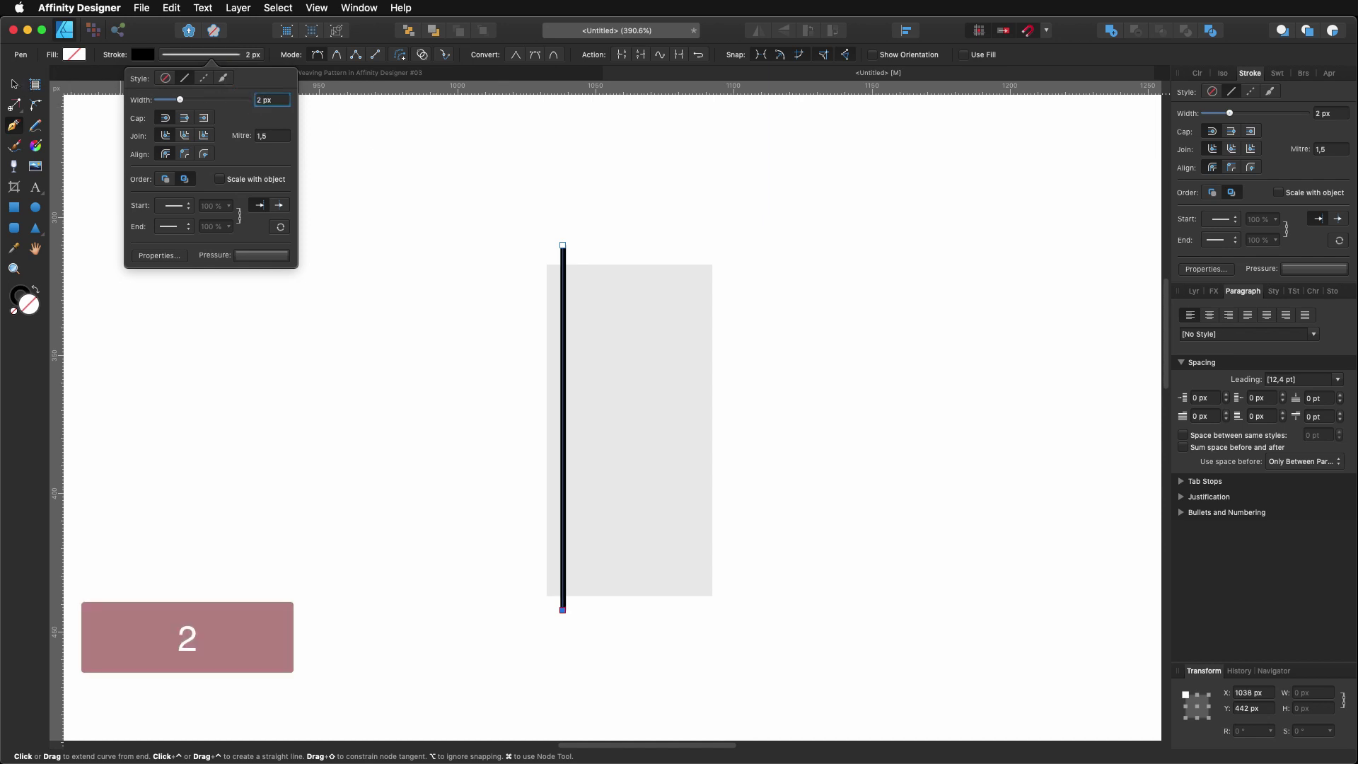
{"action": "left_click", "coordinate": [14, 84]}
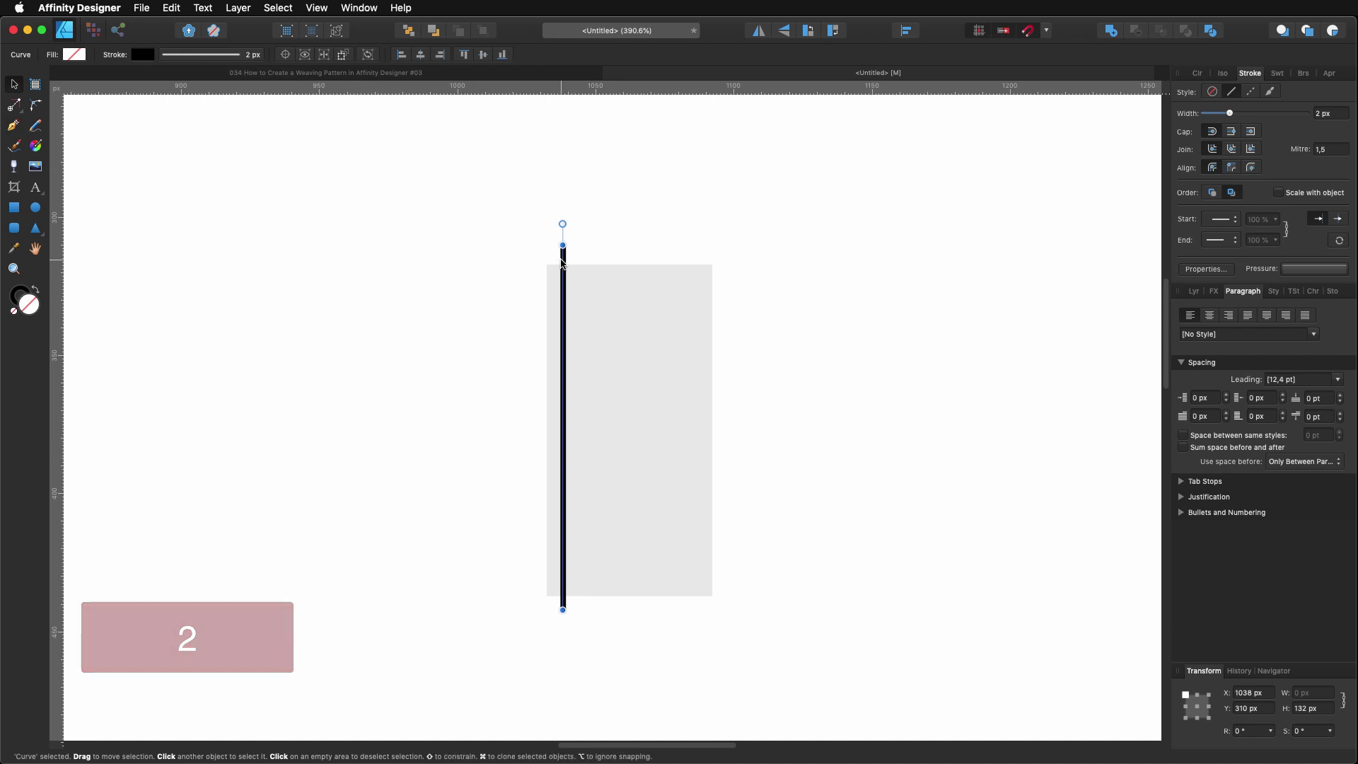
{"action": "left_click_drag", "start_coordinate": [563, 259], "coordinate": [550, 262]}
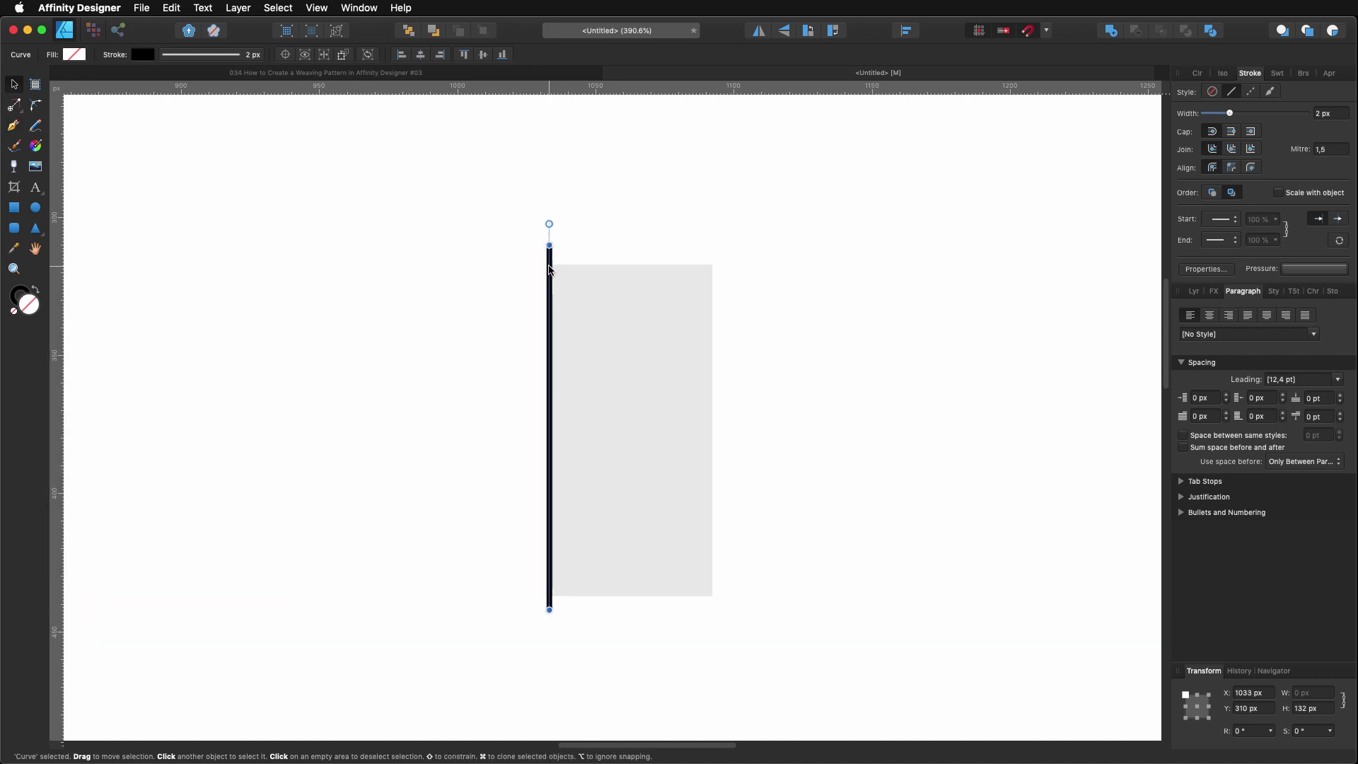
{"action": "left_click_drag", "start_coordinate": [549, 260], "coordinate": [567, 261]}
- Repeat the duplicate to get eleven evenly spaced lines, undoing the extra copy
{"action": "key", "text": "alt"}
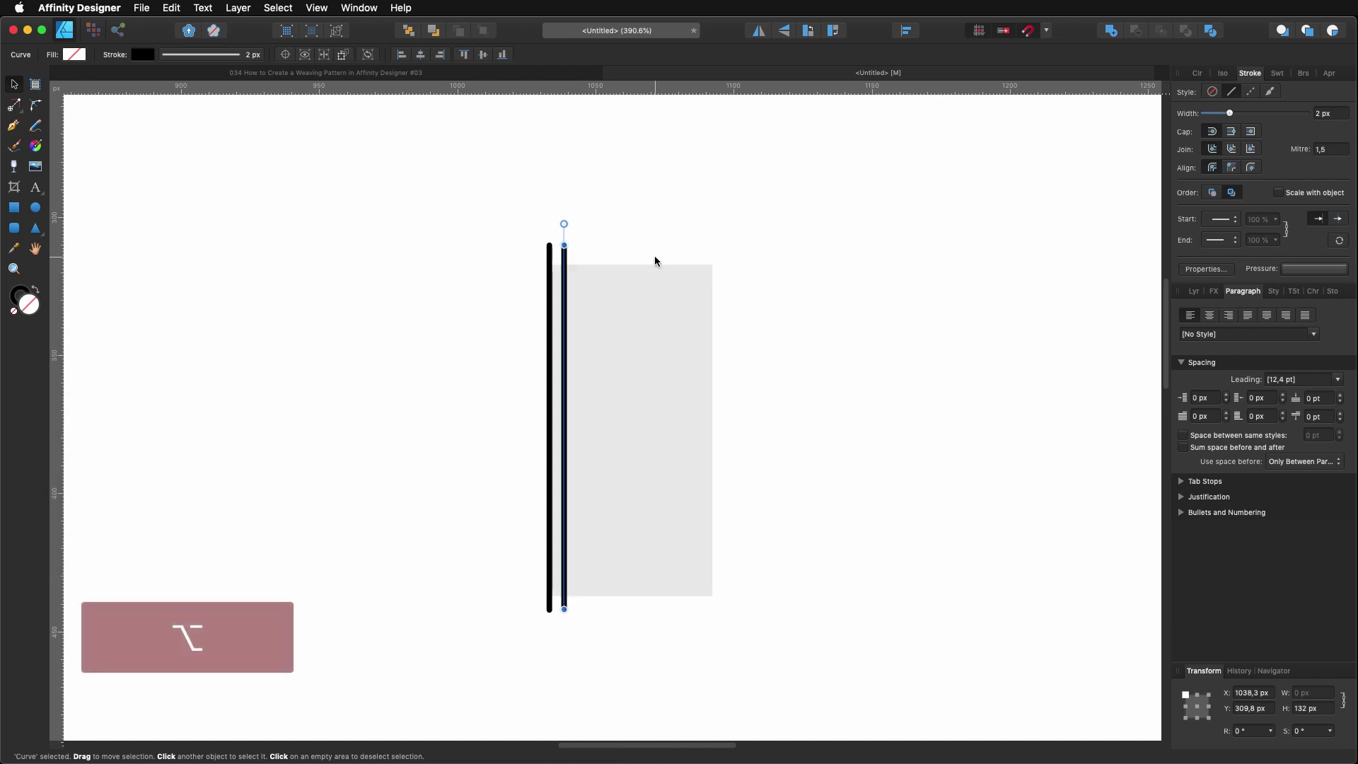
{"action": "key", "text": "alt+j"}
{"action": "key", "text": "super+j"}
{"action": "key", "text": "super+j"}
{"action": "key", "text": "super+j"}
{"action": "key", "text": "super+j"}
{"action": "key", "text": "super+j"}
{"action": "key", "text": "super+j"}
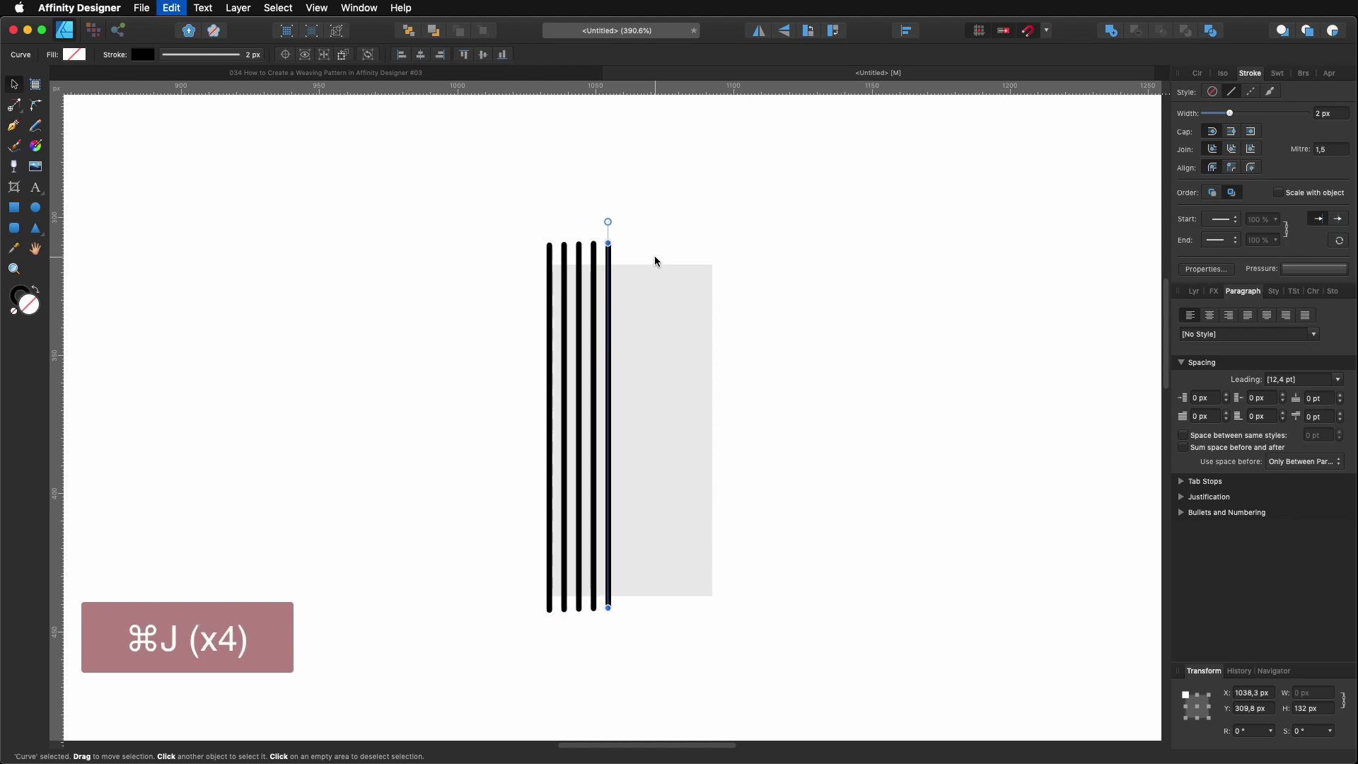
{"action": "key", "text": "super+j"}
{"action": "key", "text": "super+j"}
{"action": "key", "text": "super+j"}
{"action": "key", "text": "super+j"}
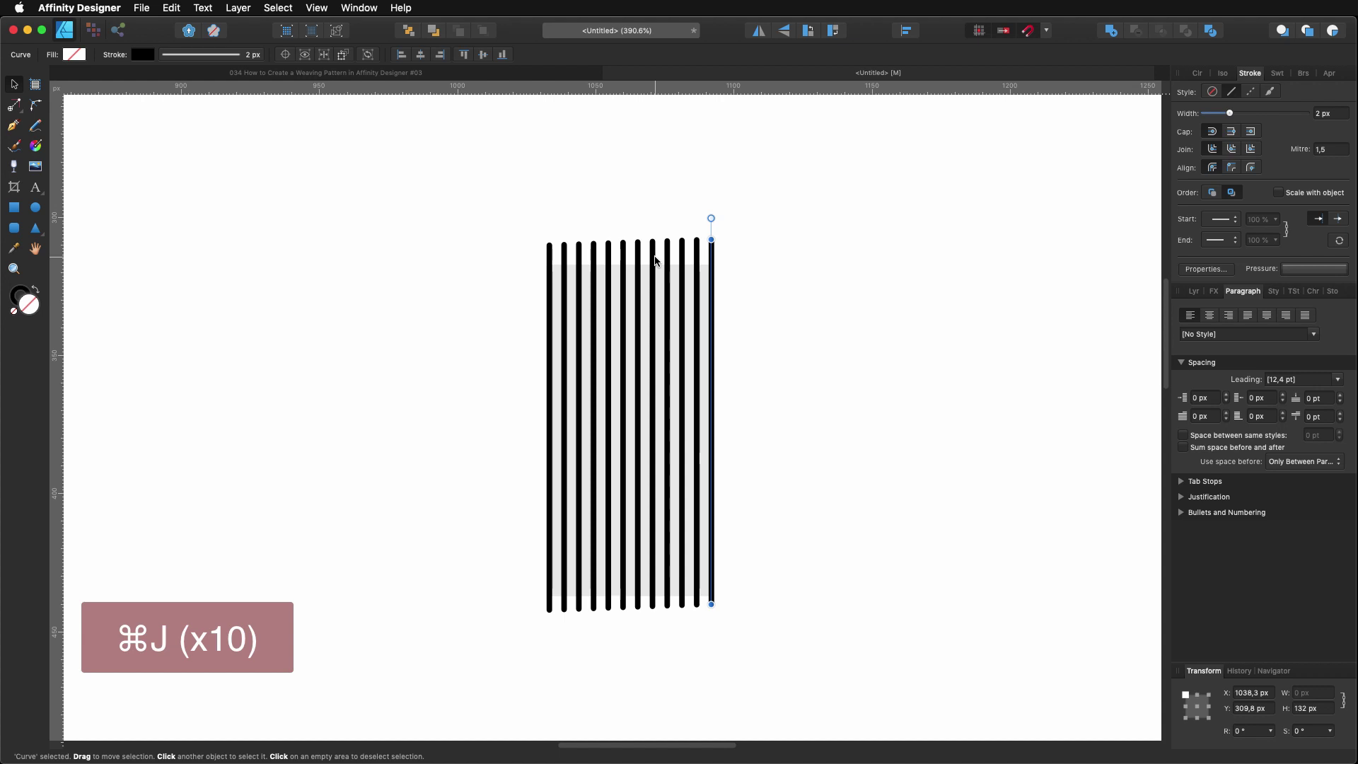
{"action": "key", "text": "super+z"}
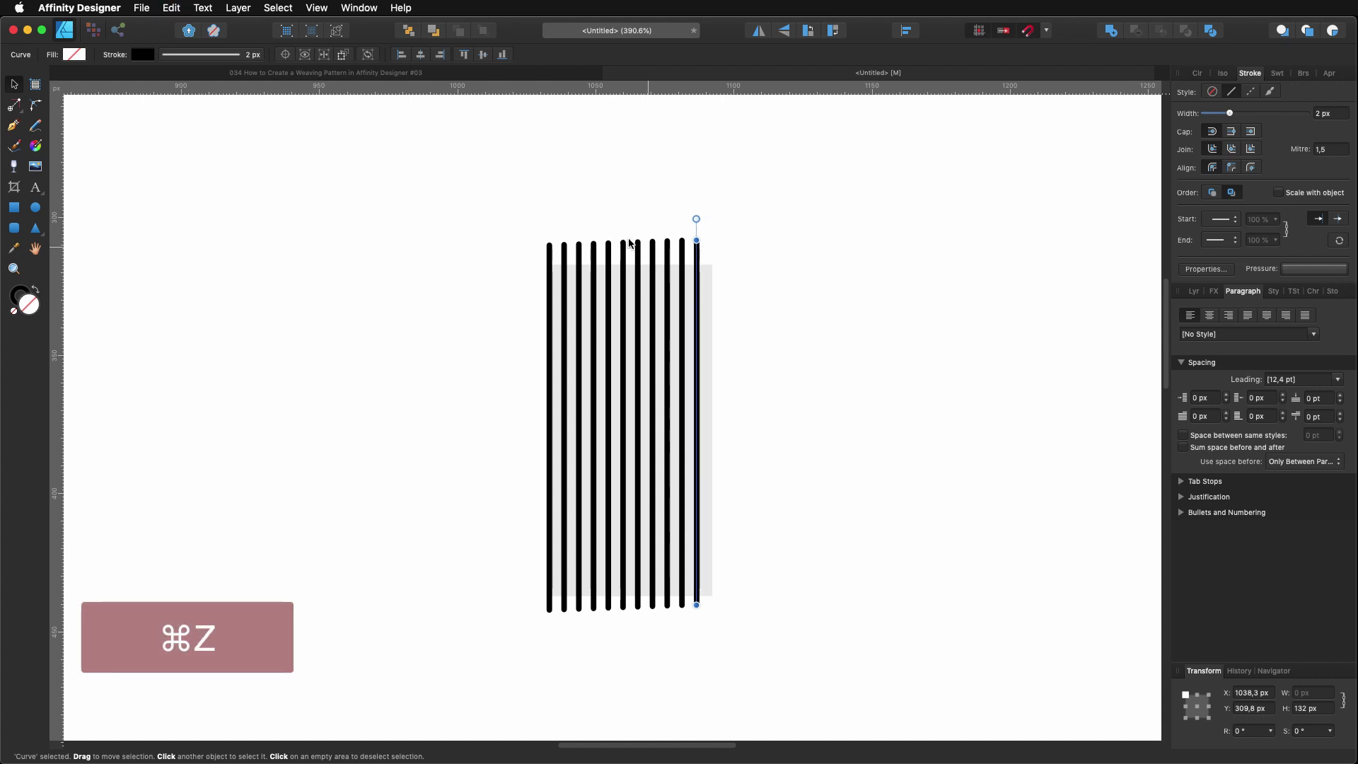
- Select all eleven line layers and align their tops
{"action": "left_click", "coordinate": [1194, 290]}
{"action": "left_click", "coordinate": [1208, 564], "text": "shift"}
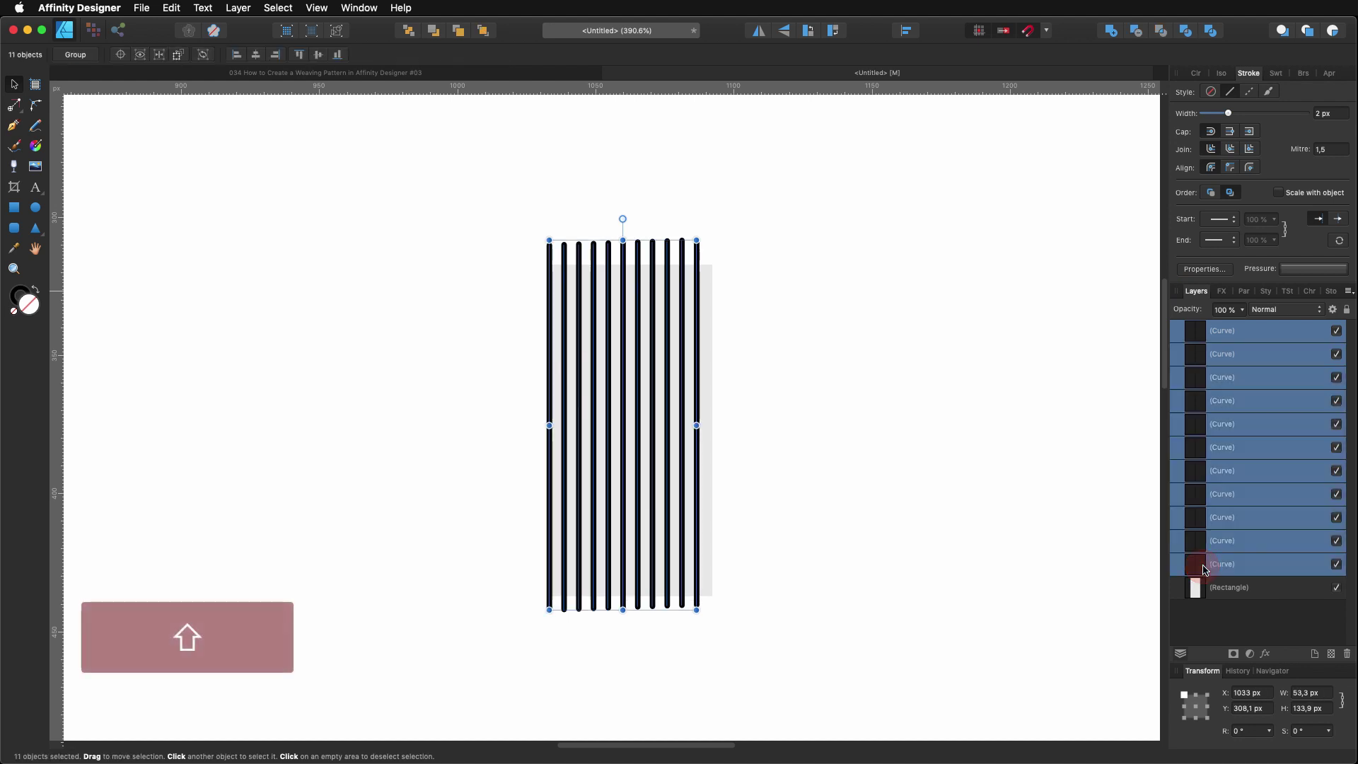
{"action": "left_click", "coordinate": [908, 35]}
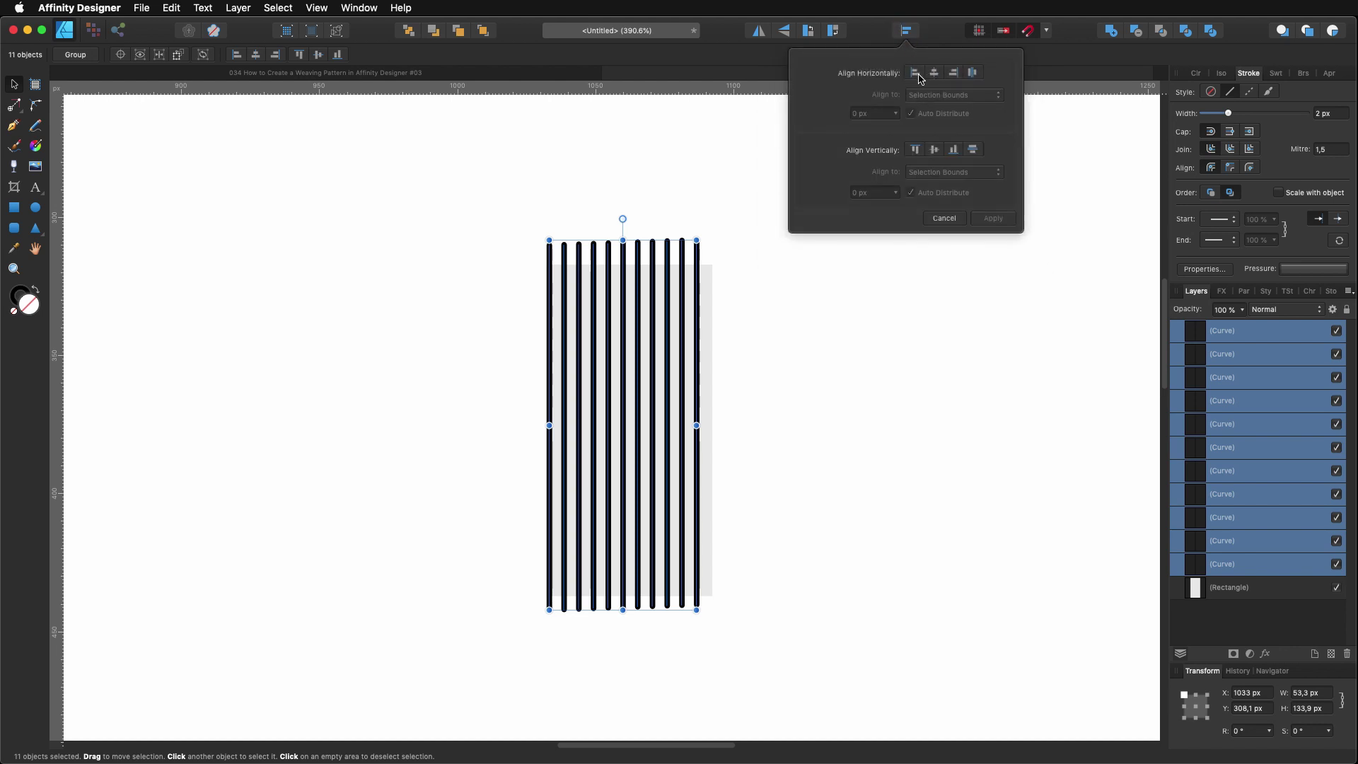
{"action": "left_click", "coordinate": [917, 149]}
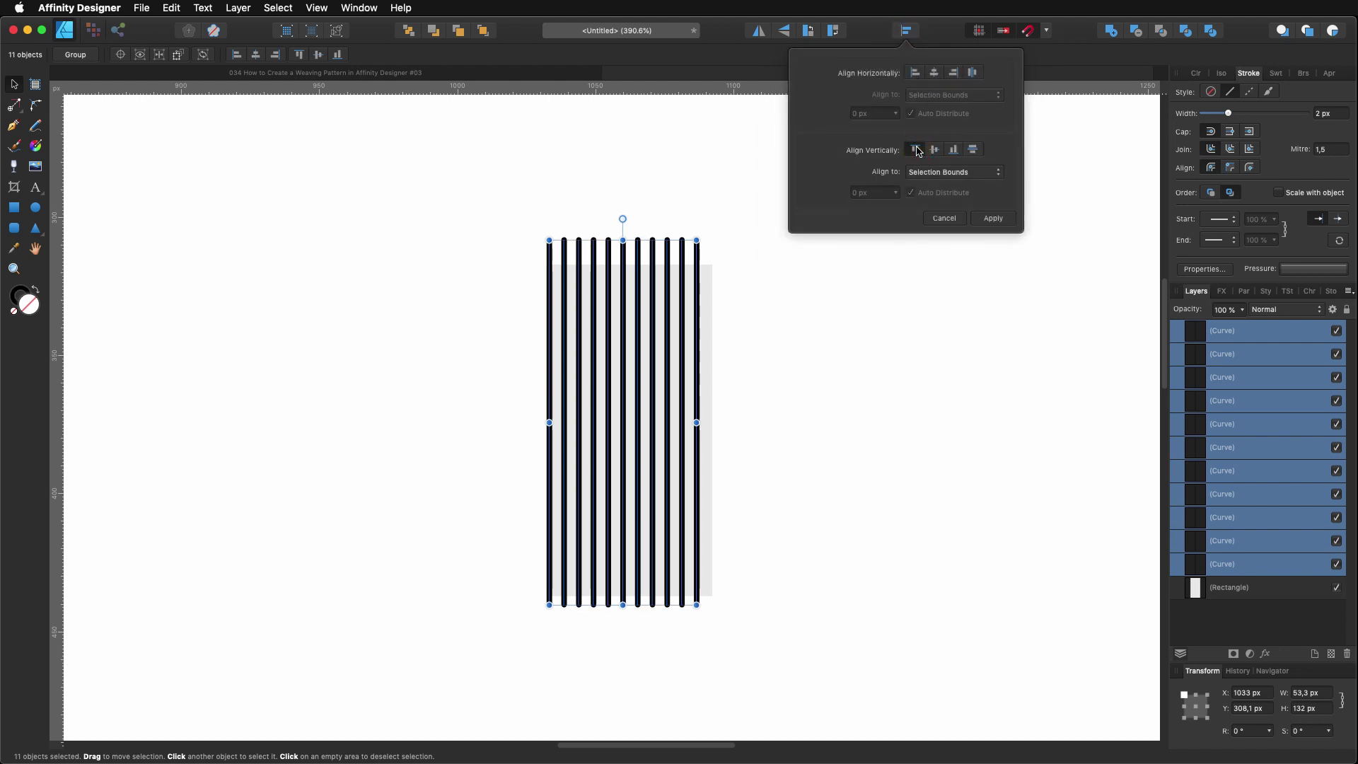
{"action": "left_click", "coordinate": [994, 219]}
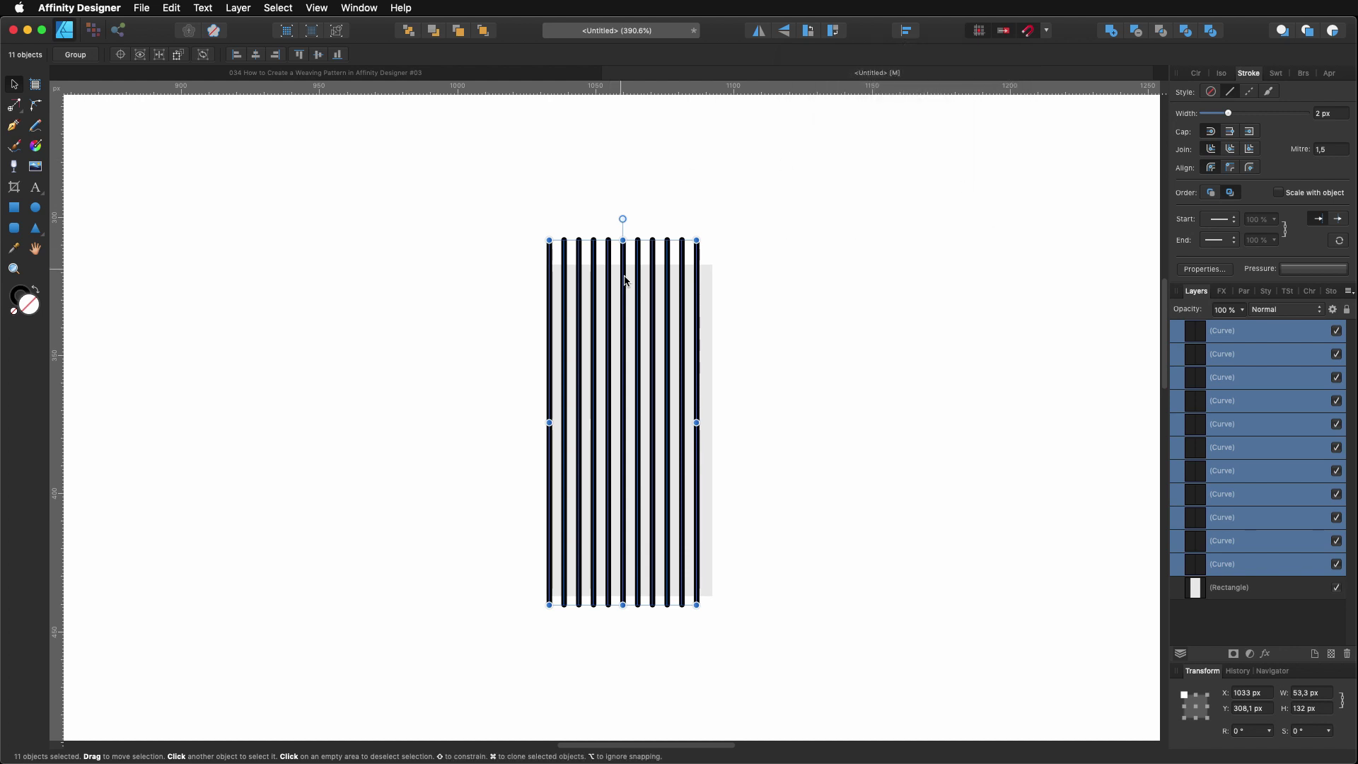
- Expand the line strokes to filled shapes and merge them into one stripe curve with Add
{"action": "mouse_move", "coordinate": [655, 257]}
{"action": "left_mouse_down"}
{"action": "mouse_move", "coordinate": [691, 236]}
{"action": "mouse_move", "coordinate": [672, 243]}
{"action": "left_mouse_up"}
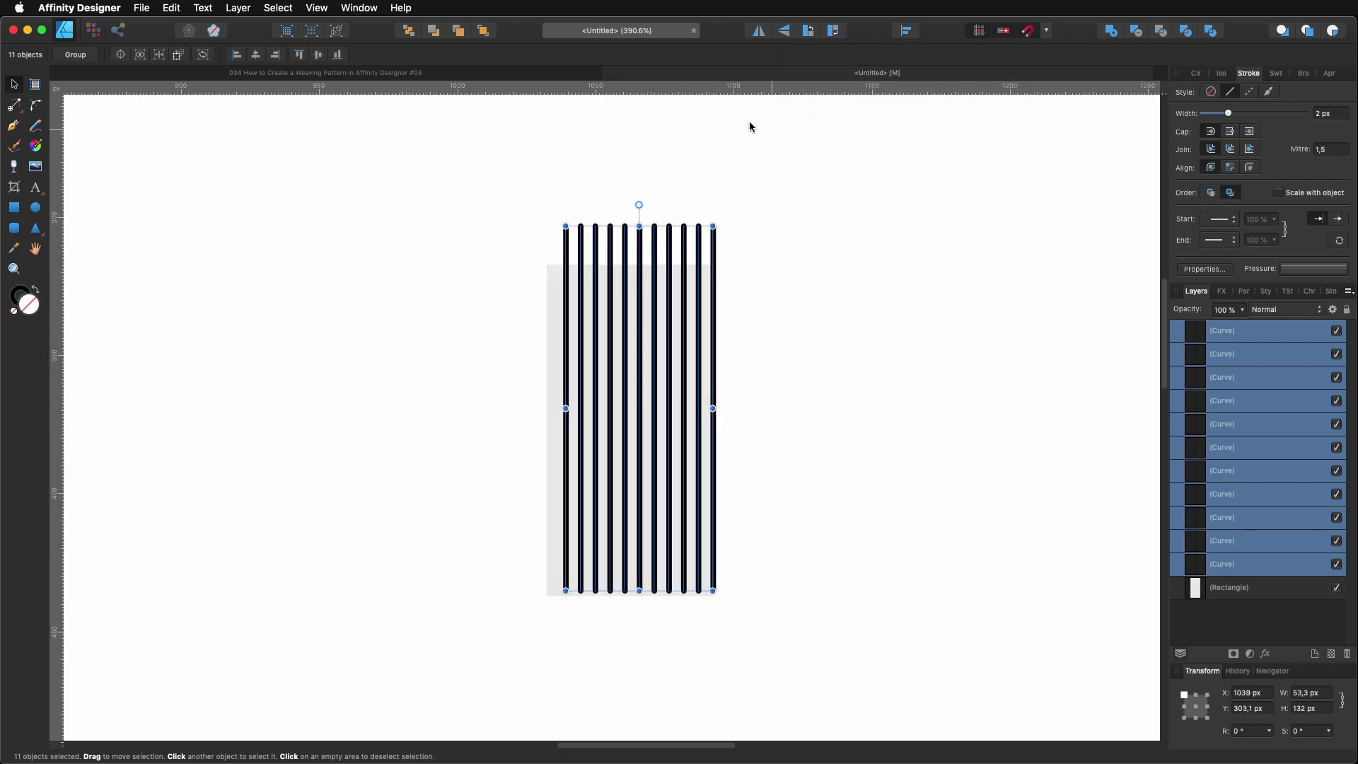
{"action": "left_click", "coordinate": [238, 8]}
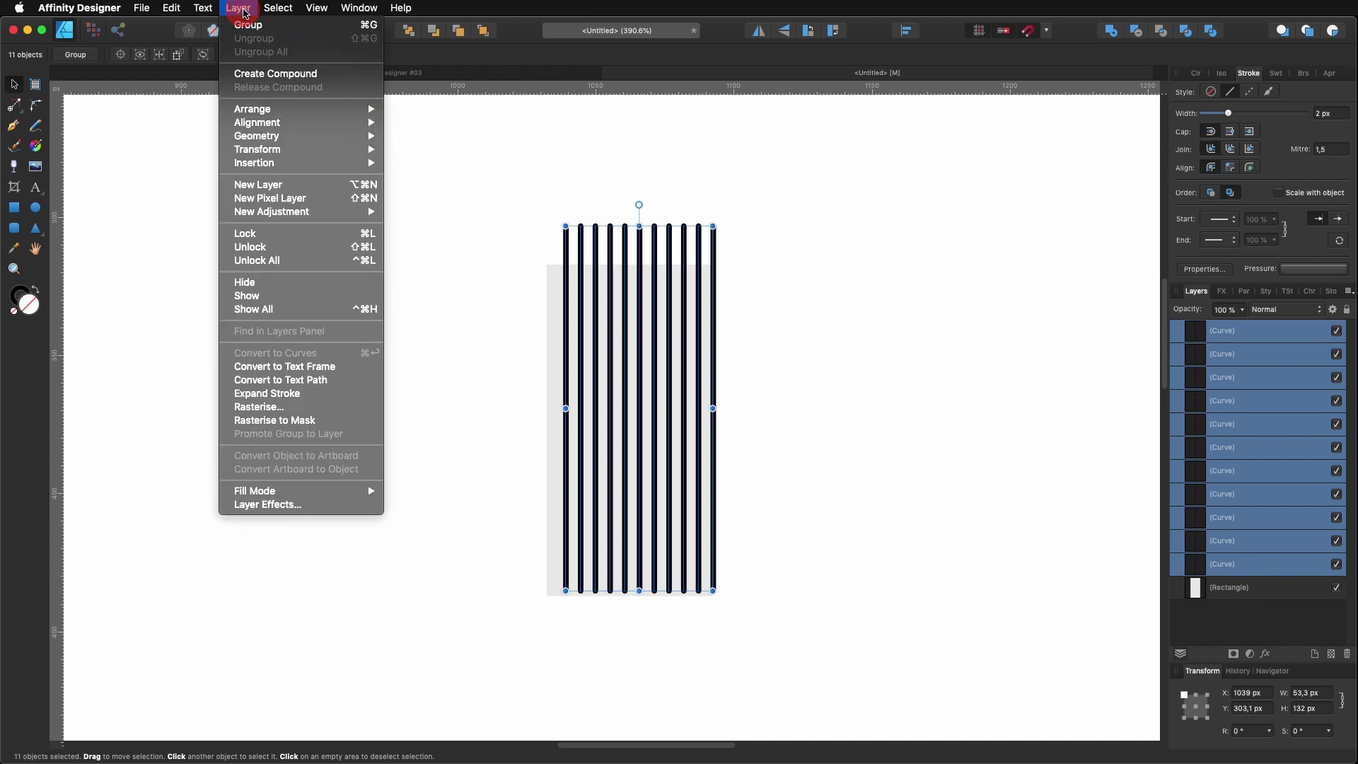
{"action": "left_click", "coordinate": [273, 394]}
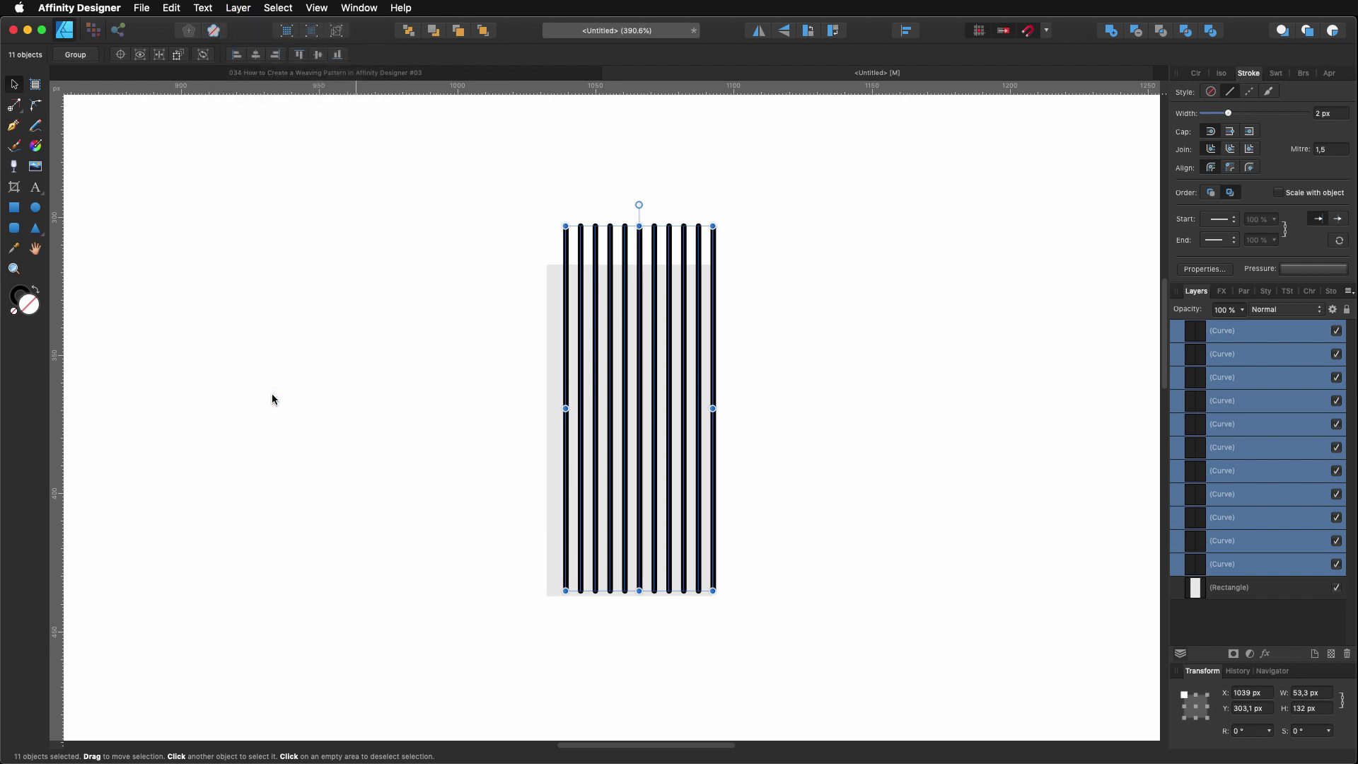
{"action": "left_click", "coordinate": [1116, 37]}
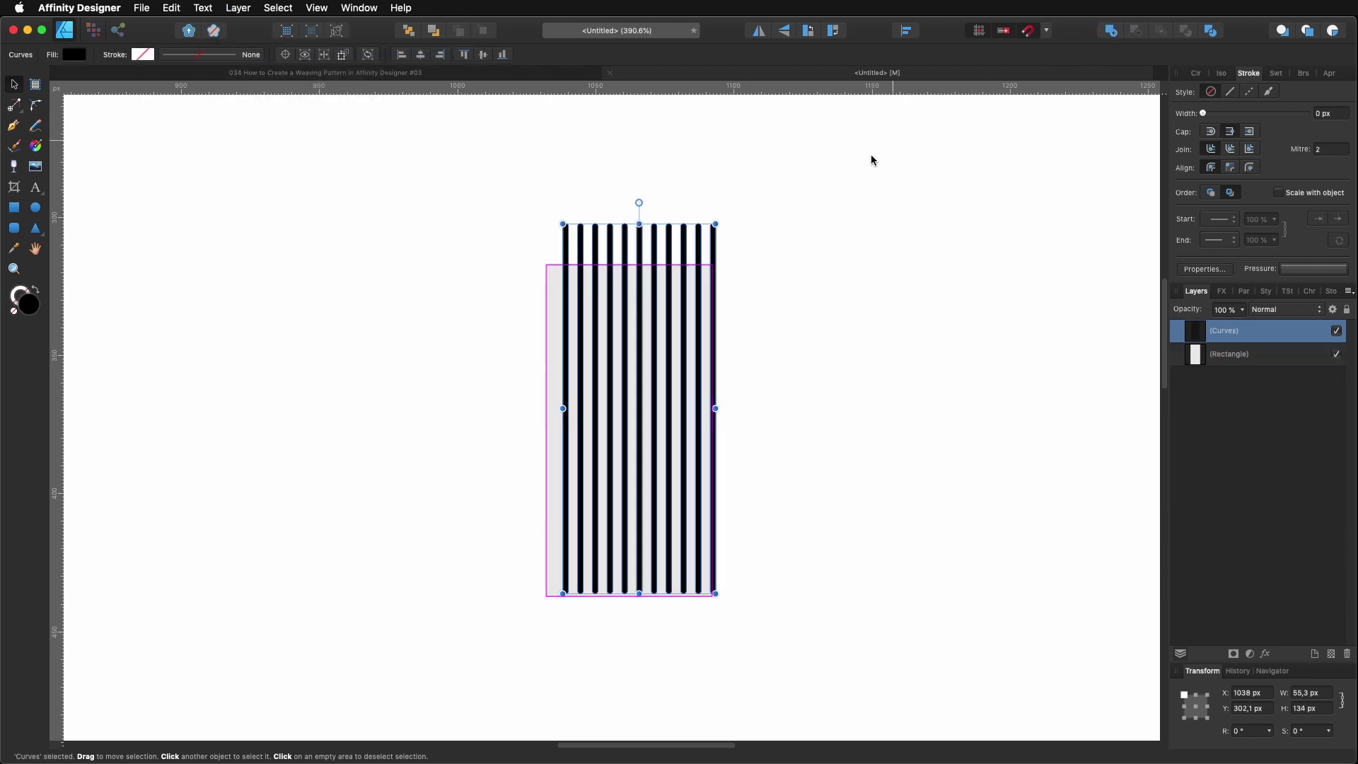
- Fit the merged stripes to the rectangle's 120 px height and select both objects
{"action": "mouse_move", "coordinate": [645, 243]}
{"action": "left_mouse_down"}
{"action": "mouse_move", "coordinate": [847, 230]}
{"action": "mouse_move", "coordinate": [606, 233]}
{"action": "mouse_move", "coordinate": [639, 244]}
{"action": "left_mouse_up"}
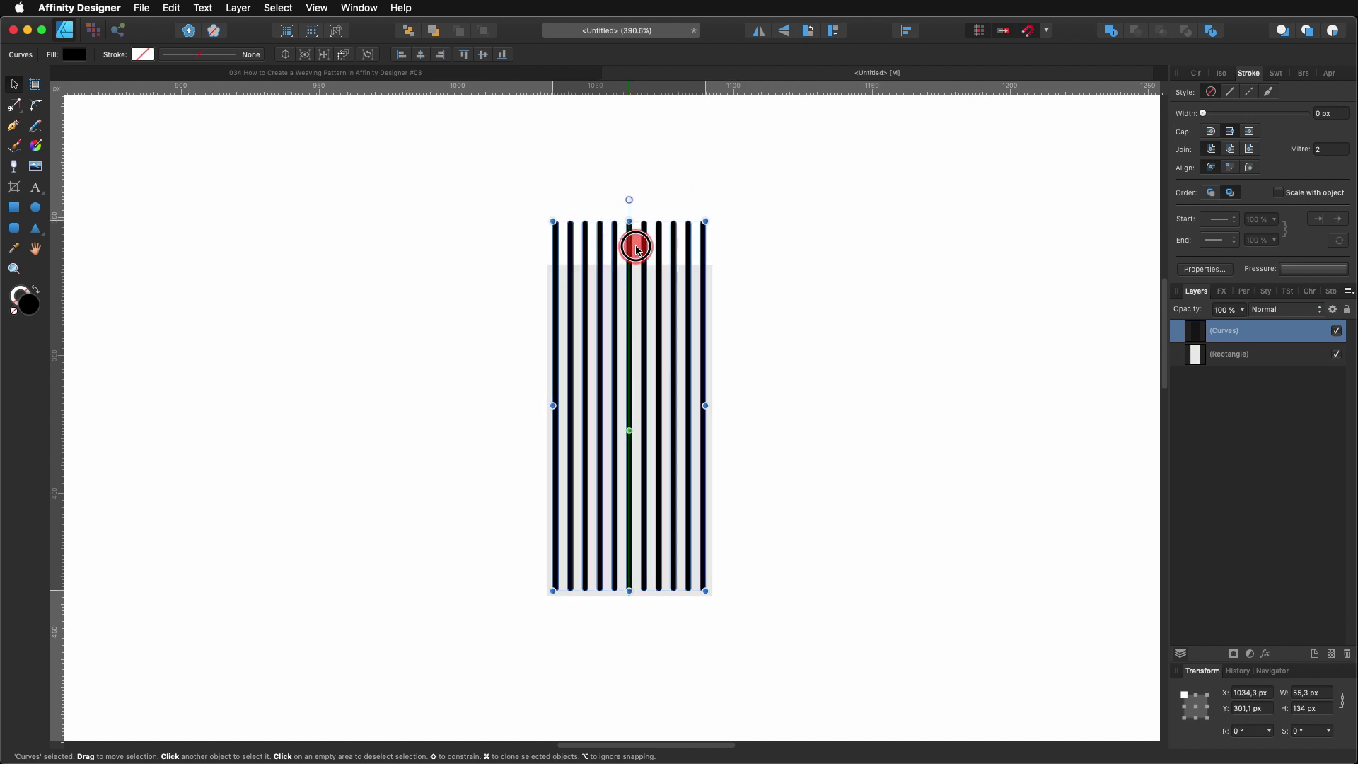
{"action": "left_click_drag", "start_coordinate": [637, 248], "coordinate": [633, 266]}
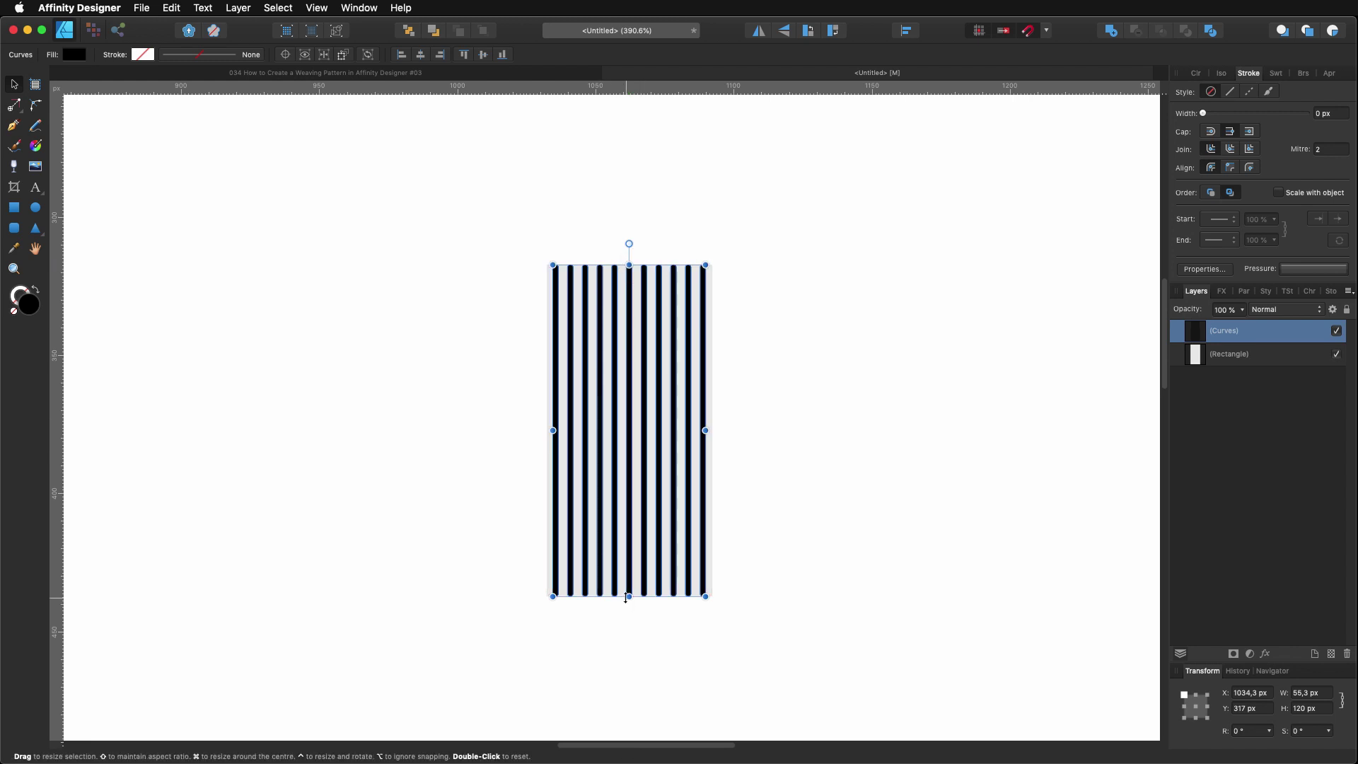
{"action": "left_click_drag", "start_coordinate": [626, 598], "coordinate": [632, 597]}
{"action": "left_click_drag", "start_coordinate": [463, 224], "coordinate": [840, 633]}
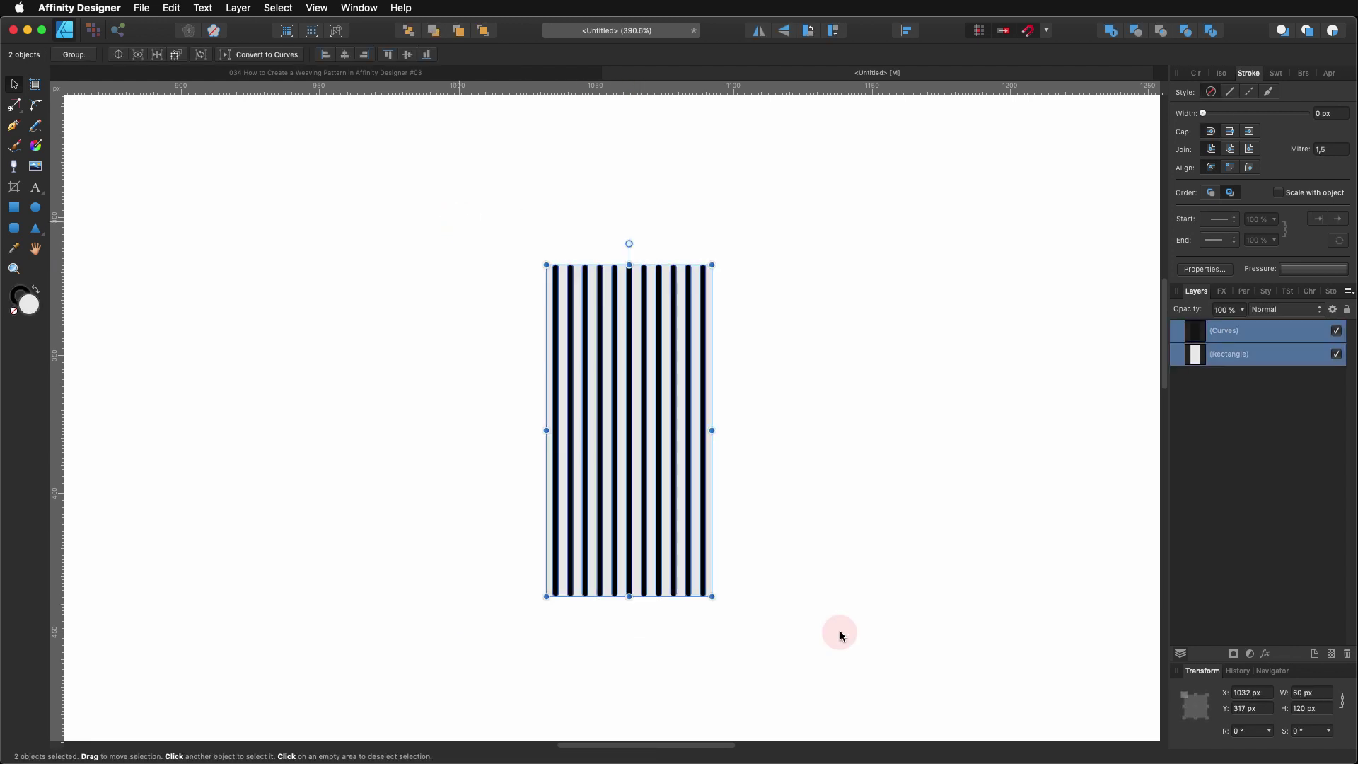
{"action": "left_click", "coordinate": [909, 30]}
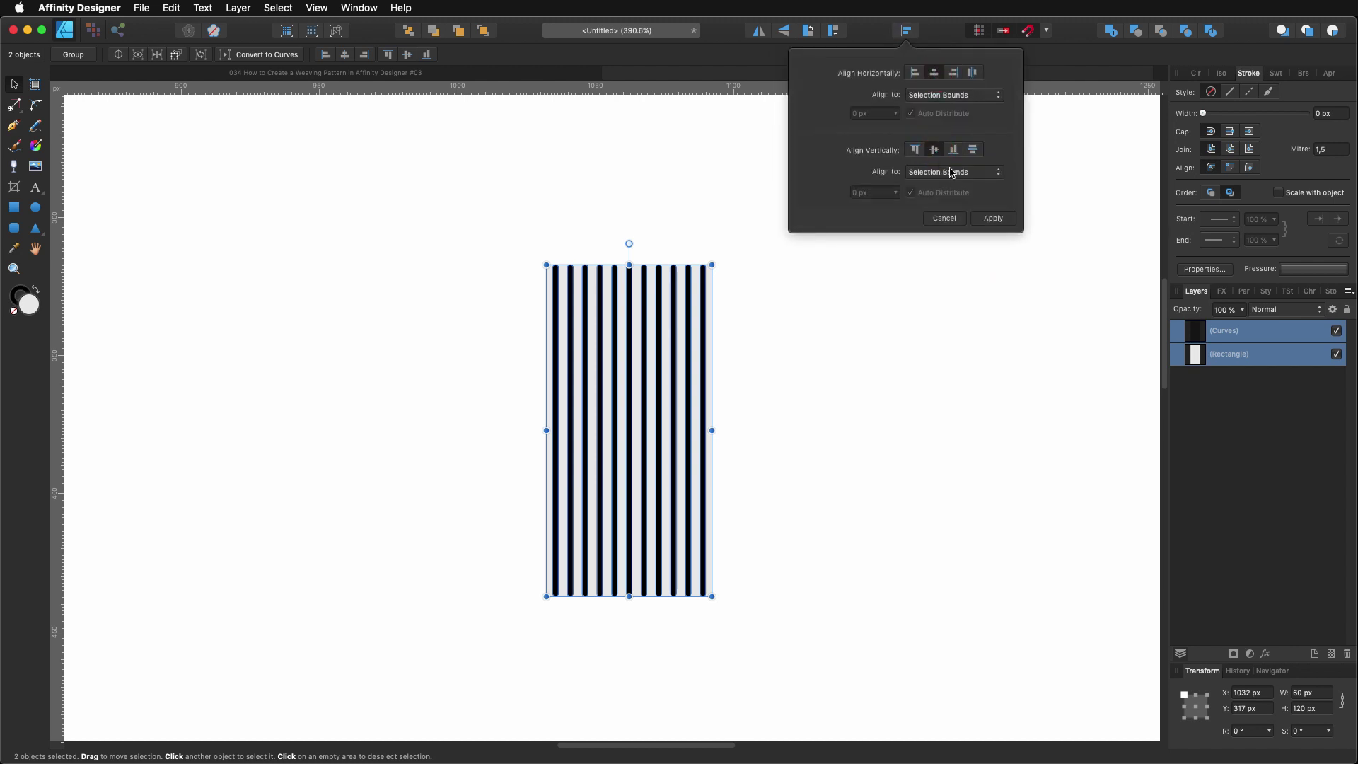
- Apply the alignment, then switch the background rectangle's fill to a gradient
{"action": "left_click", "coordinate": [994, 219]}
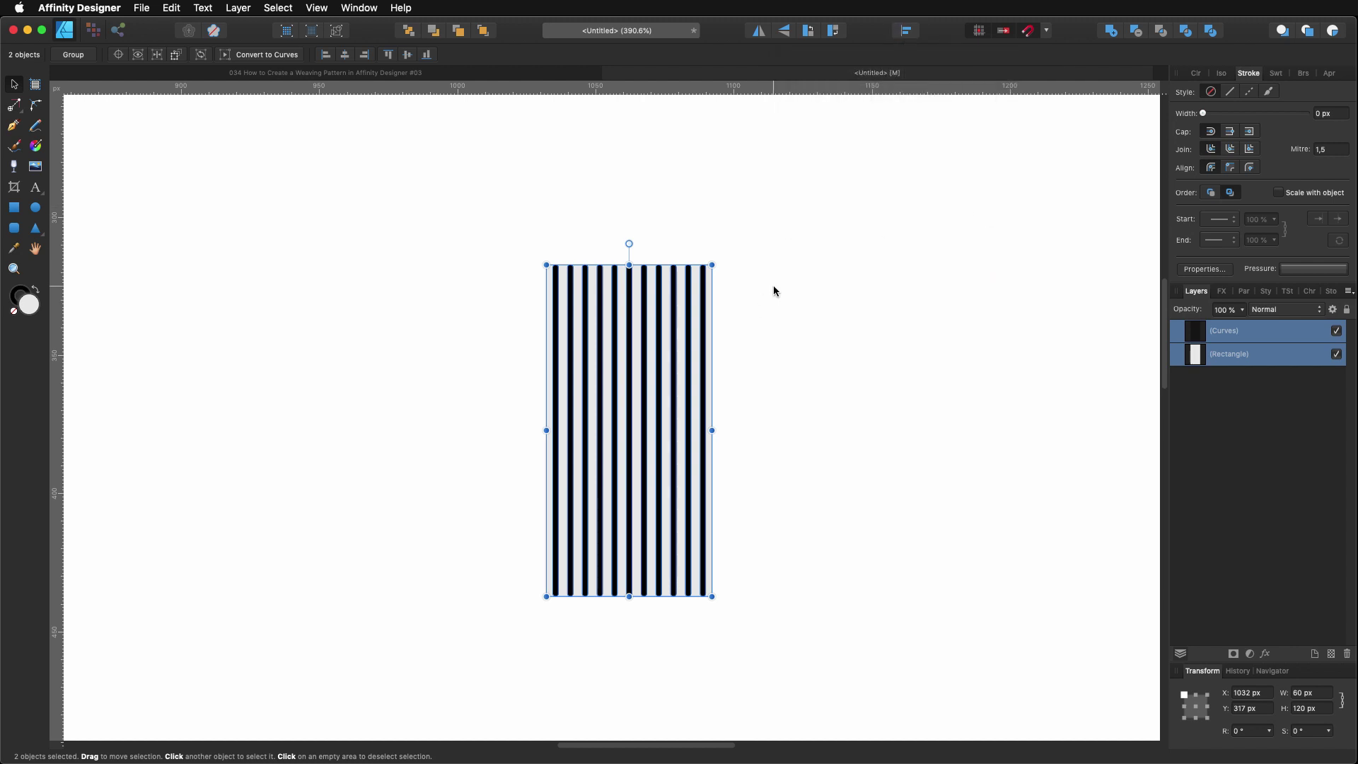
{"action": "left_click", "coordinate": [1200, 361]}
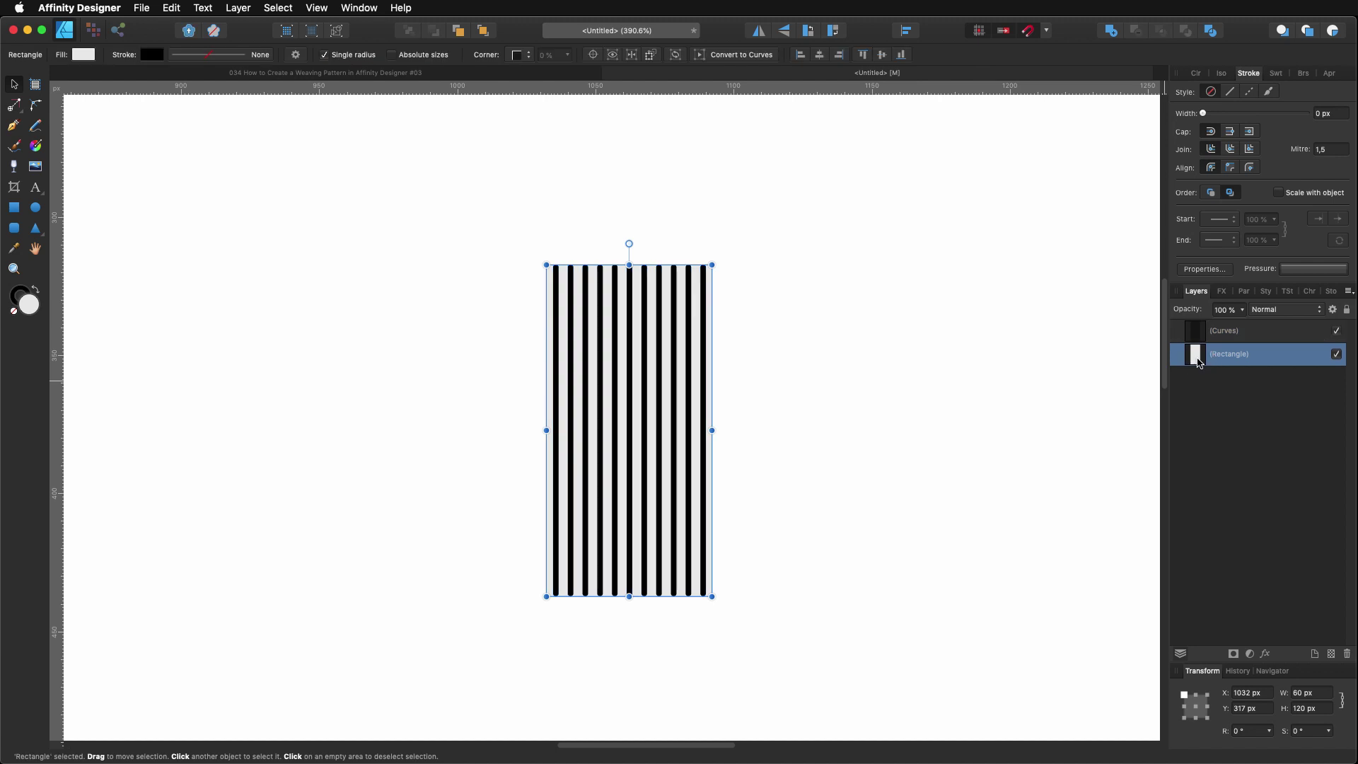
{"action": "left_click", "coordinate": [83, 54]}
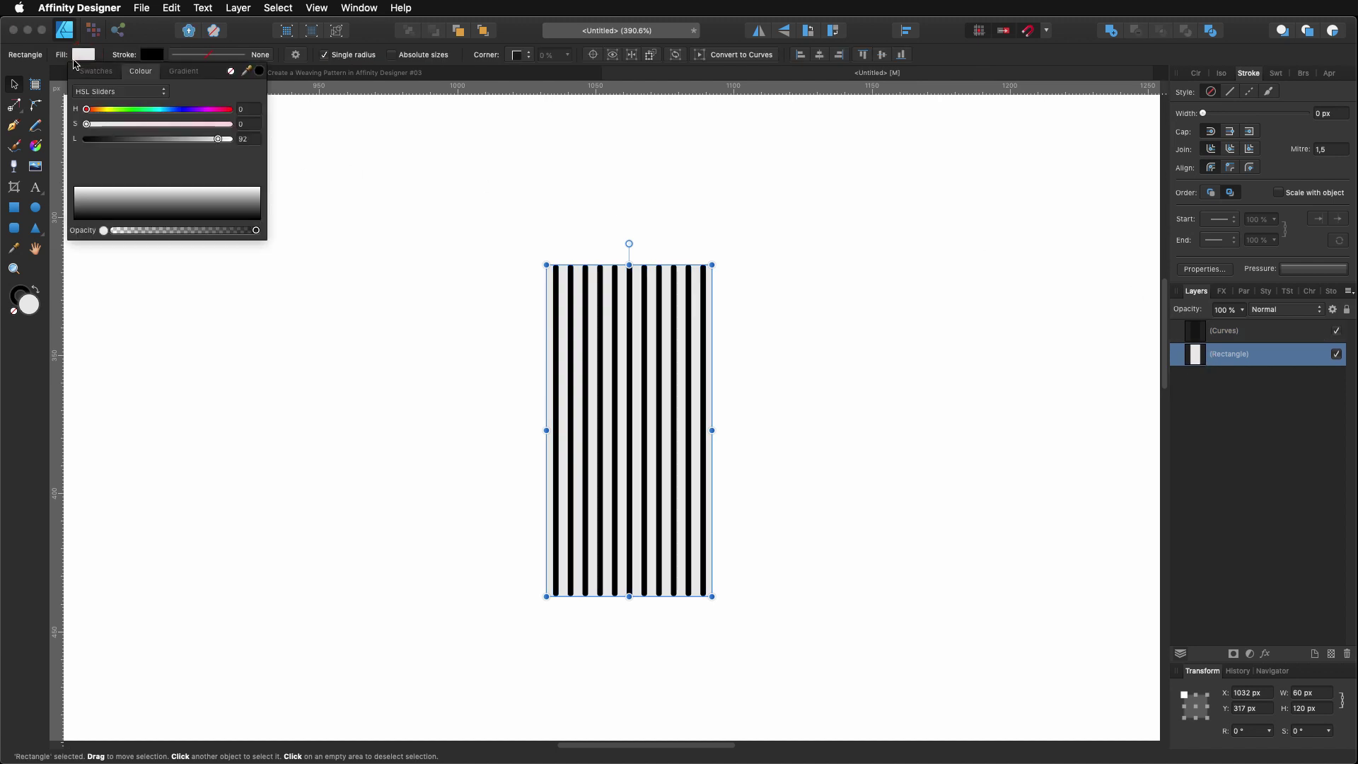
{"action": "left_click", "coordinate": [184, 71]}
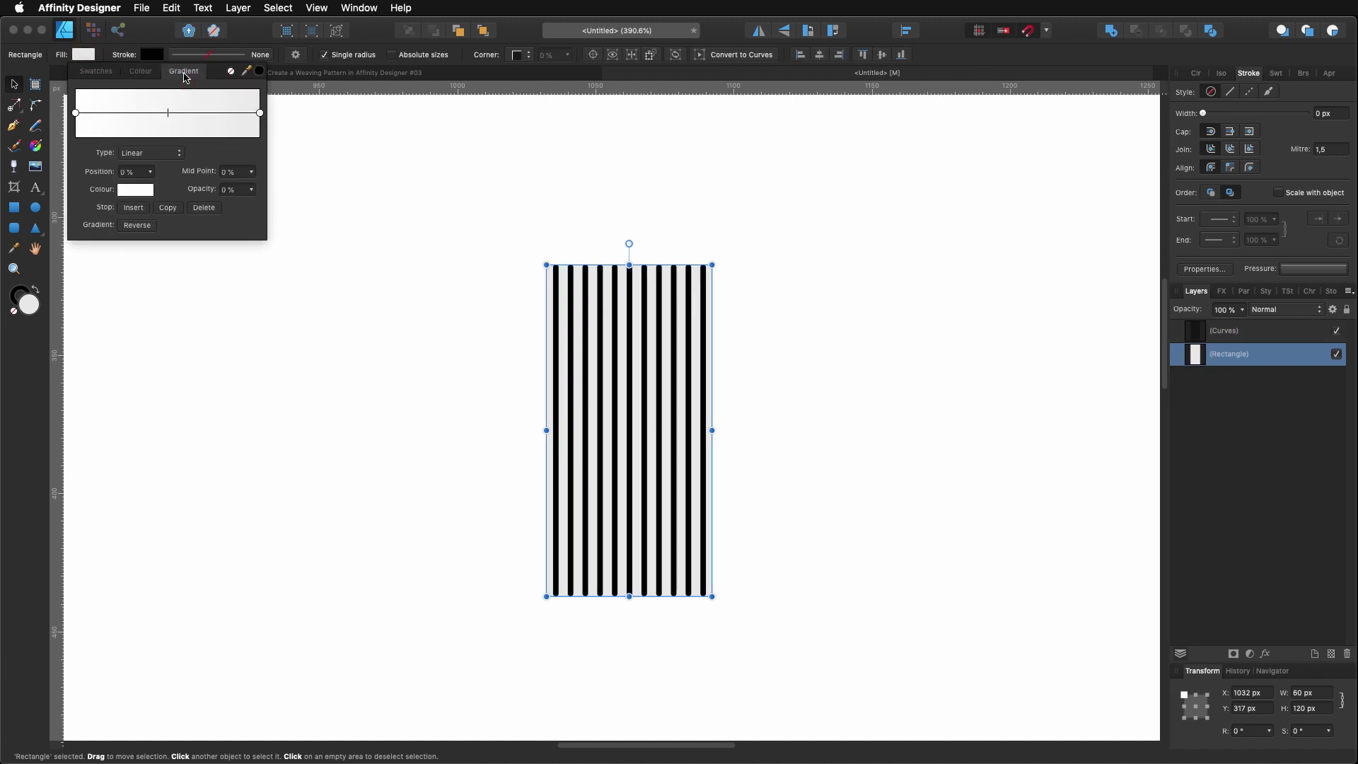
- Add a middle gradient stop positioned at 50%
{"action": "left_click", "coordinate": [138, 191]}
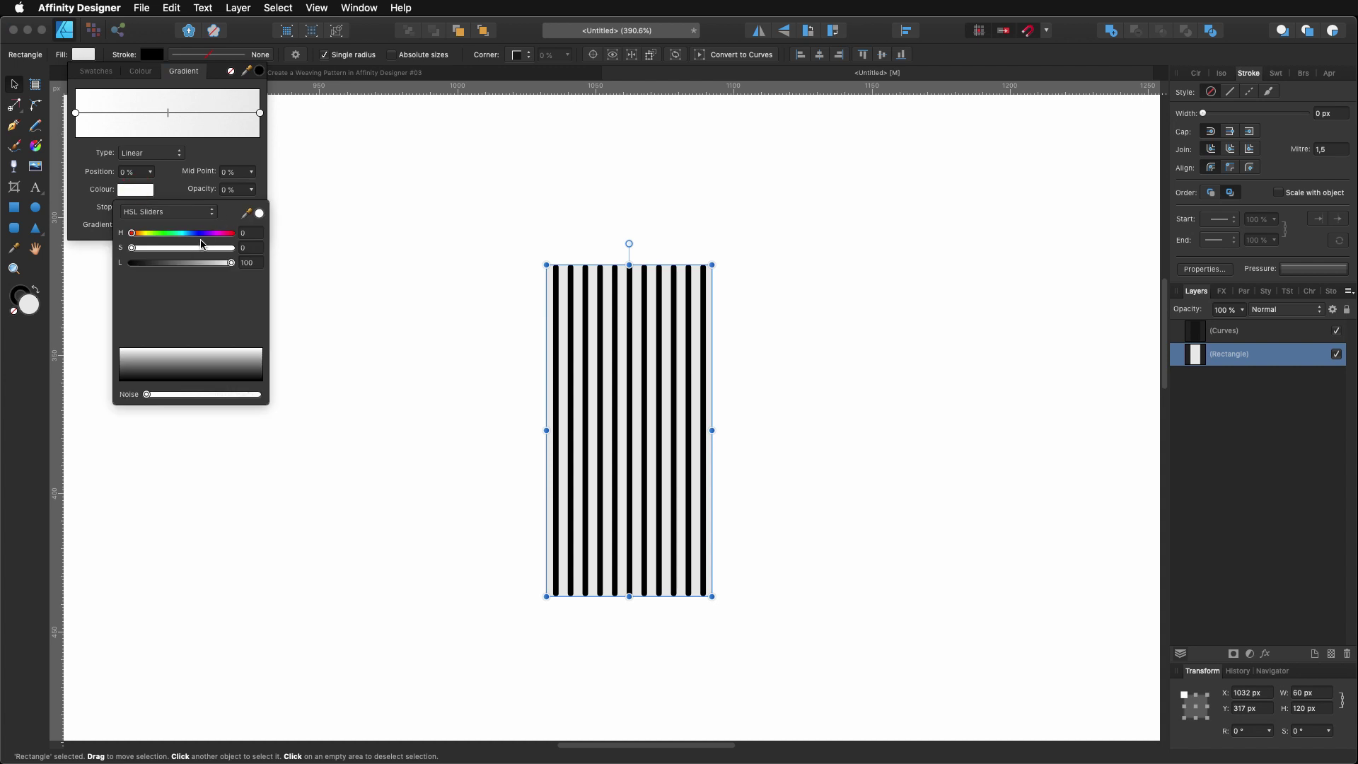
{"action": "left_click", "coordinate": [170, 114]}
{"action": "left_click", "coordinate": [173, 112]}
{"action": "left_click_drag", "start_coordinate": [174, 122], "coordinate": [161, 117]}
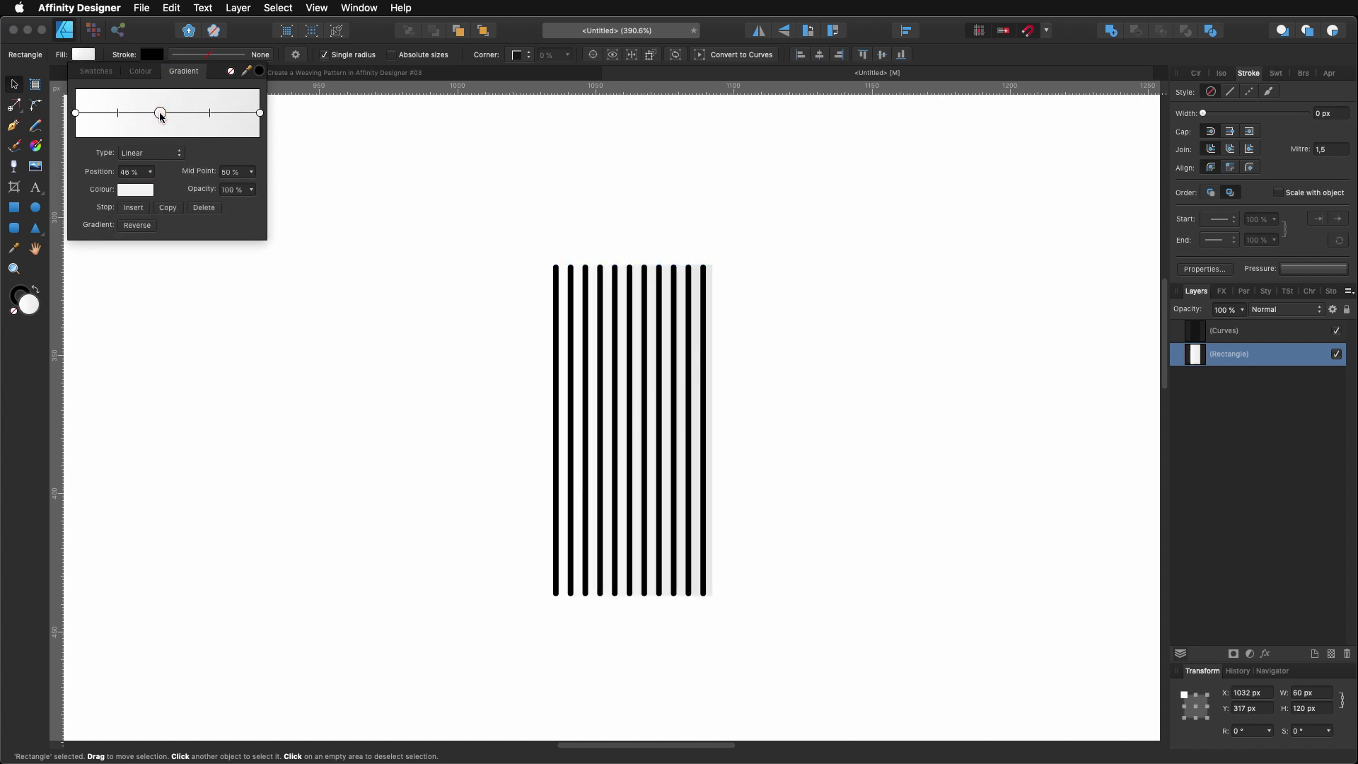
{"action": "left_click", "coordinate": [151, 173]}
{"action": "left_click_drag", "start_coordinate": [152, 192], "coordinate": [158, 191]}
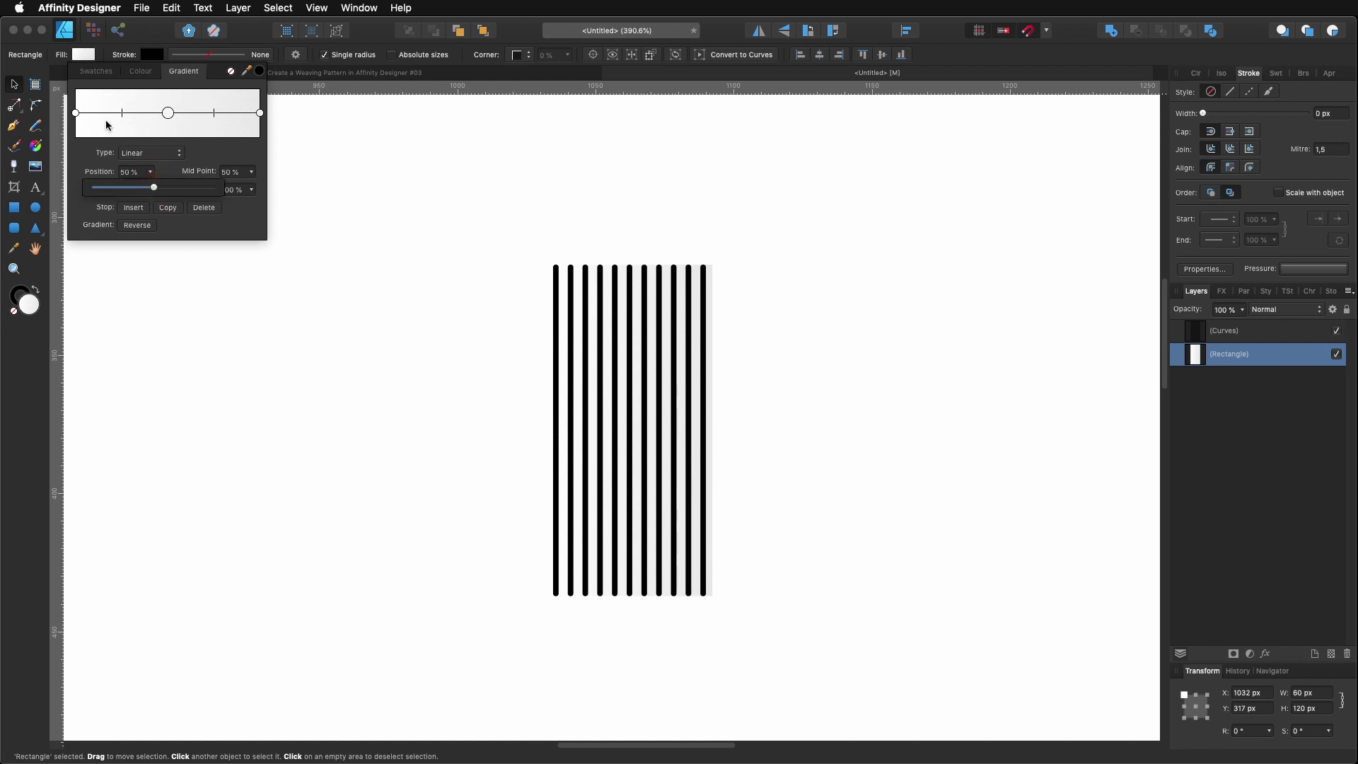
- Make the left and right gradient stops black and the middle stop pure white
{"action": "left_click", "coordinate": [76, 113]}
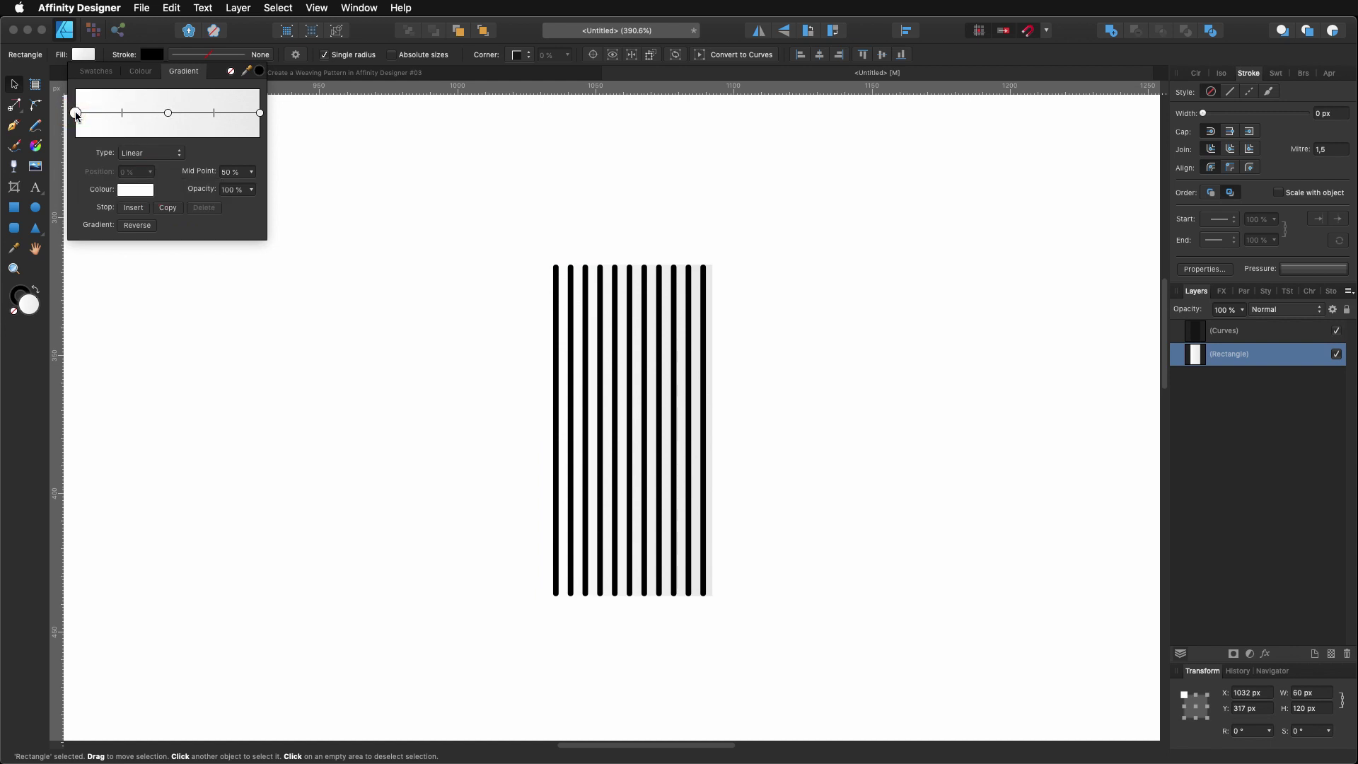
{"action": "left_click", "coordinate": [136, 190]}
{"action": "left_click_drag", "start_coordinate": [155, 261], "coordinate": [113, 273]}
{"action": "left_click", "coordinate": [260, 114]}
{"action": "left_click", "coordinate": [146, 193]}
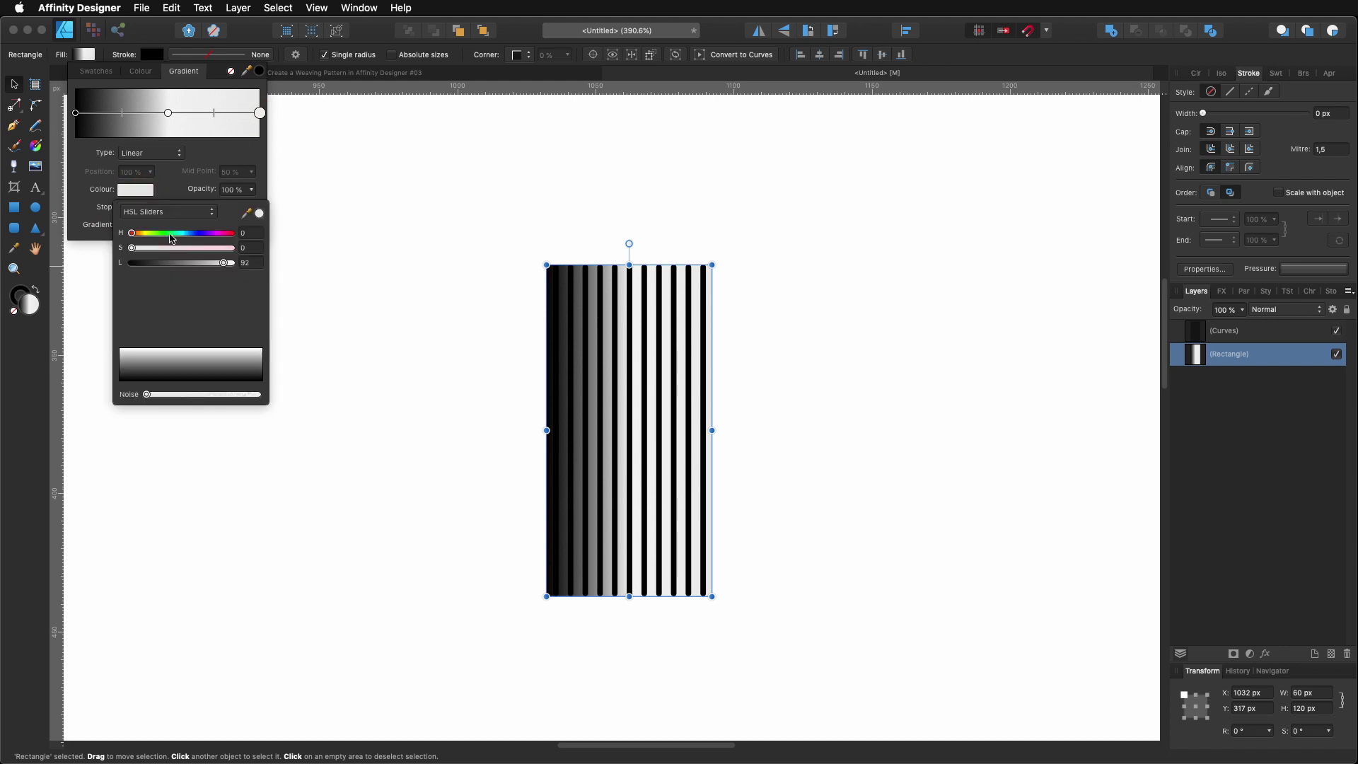
{"action": "left_click_drag", "start_coordinate": [225, 269], "coordinate": [106, 261]}
{"action": "left_click", "coordinate": [168, 114]}
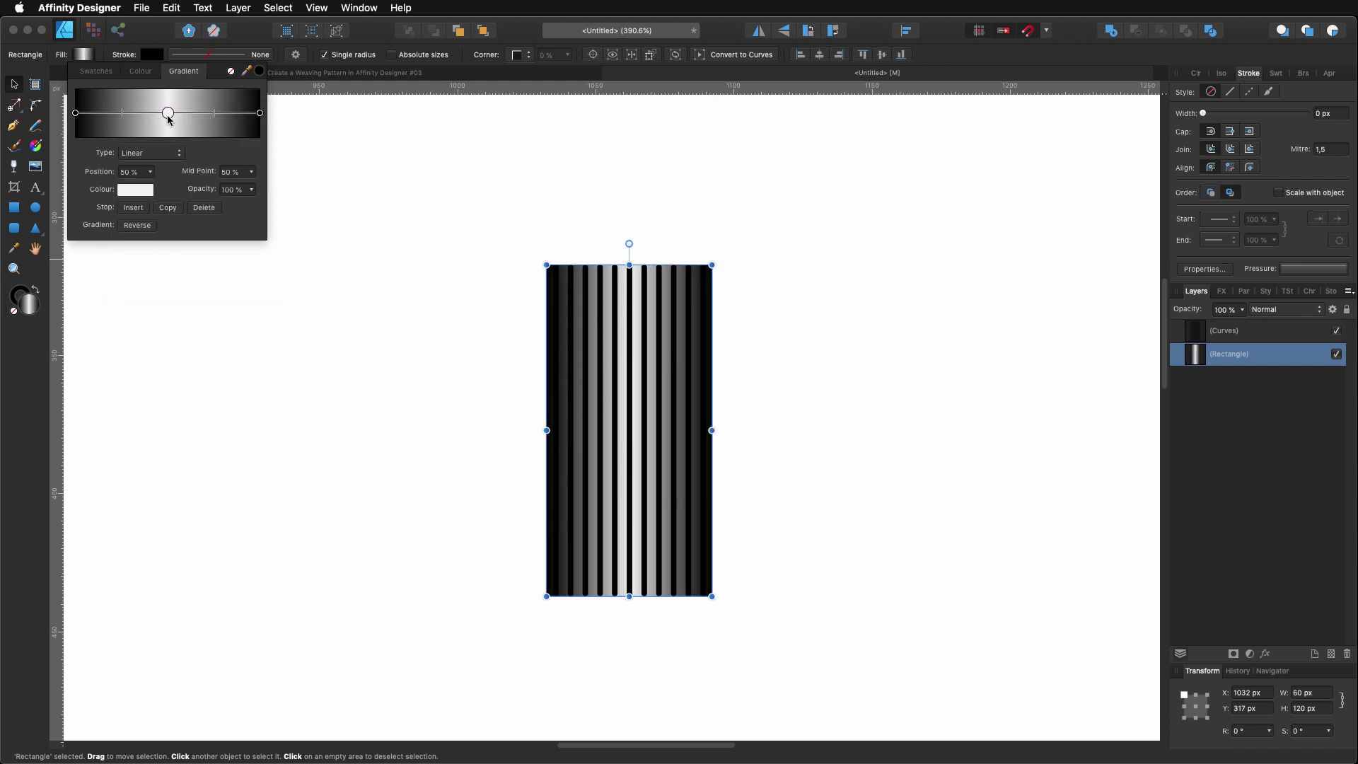
{"action": "left_click", "coordinate": [138, 192]}
{"action": "left_click_drag", "start_coordinate": [227, 269], "coordinate": [243, 259]}
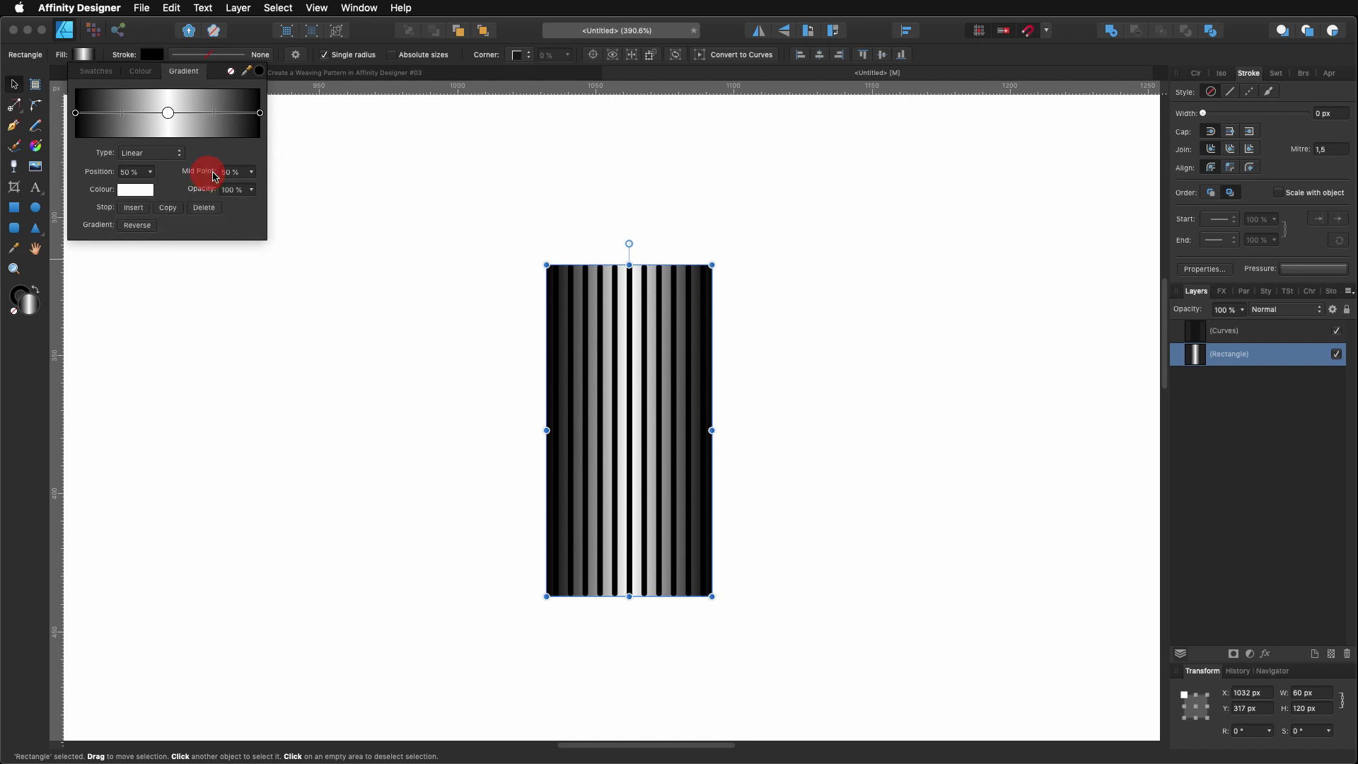
- Set the gradient mid points to 46% and the left stop's to 30%
{"action": "mouse_move", "coordinate": [250, 172]}
{"action": "left_mouse_down"}
{"action": "mouse_move", "coordinate": [247, 189]}
{"action": "mouse_move", "coordinate": [262, 189]}
{"action": "left_mouse_up"}
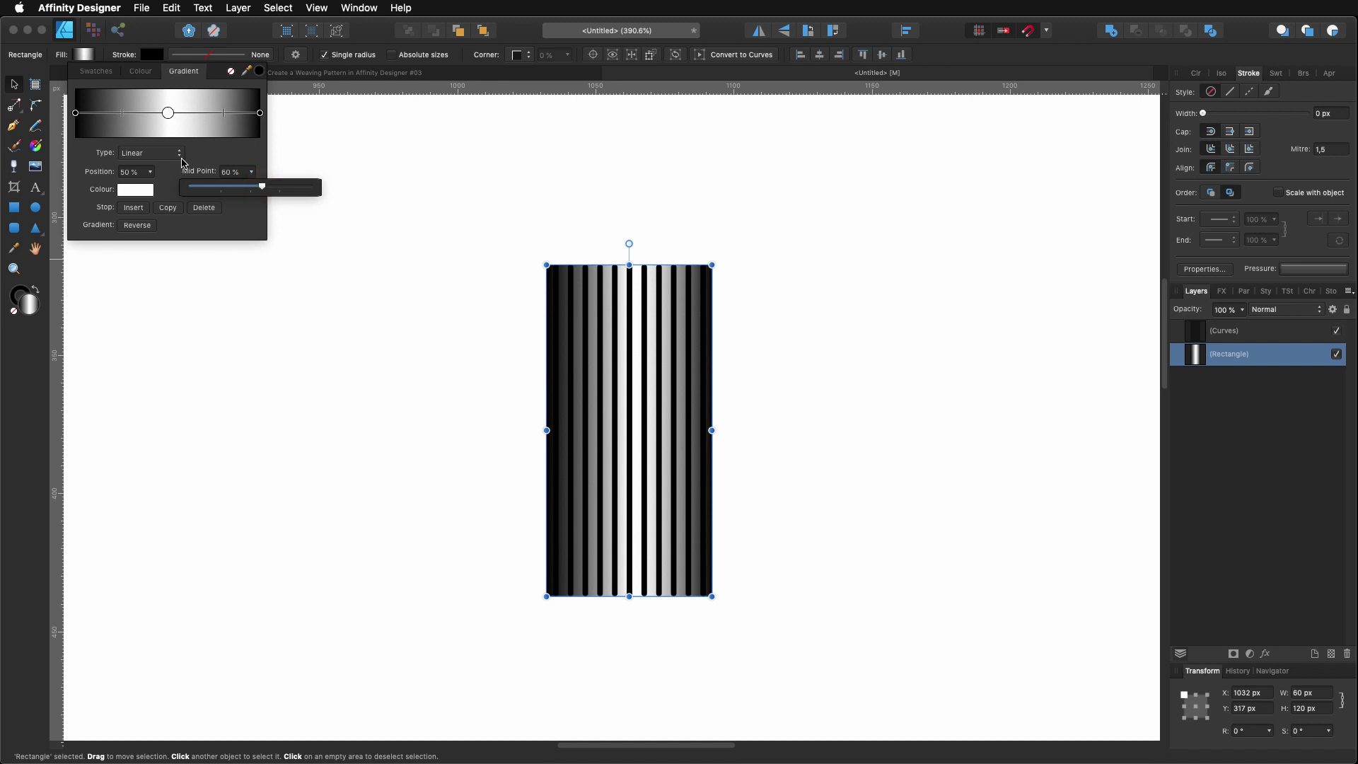
{"action": "left_click", "coordinate": [76, 112]}
{"action": "left_click", "coordinate": [252, 171]}
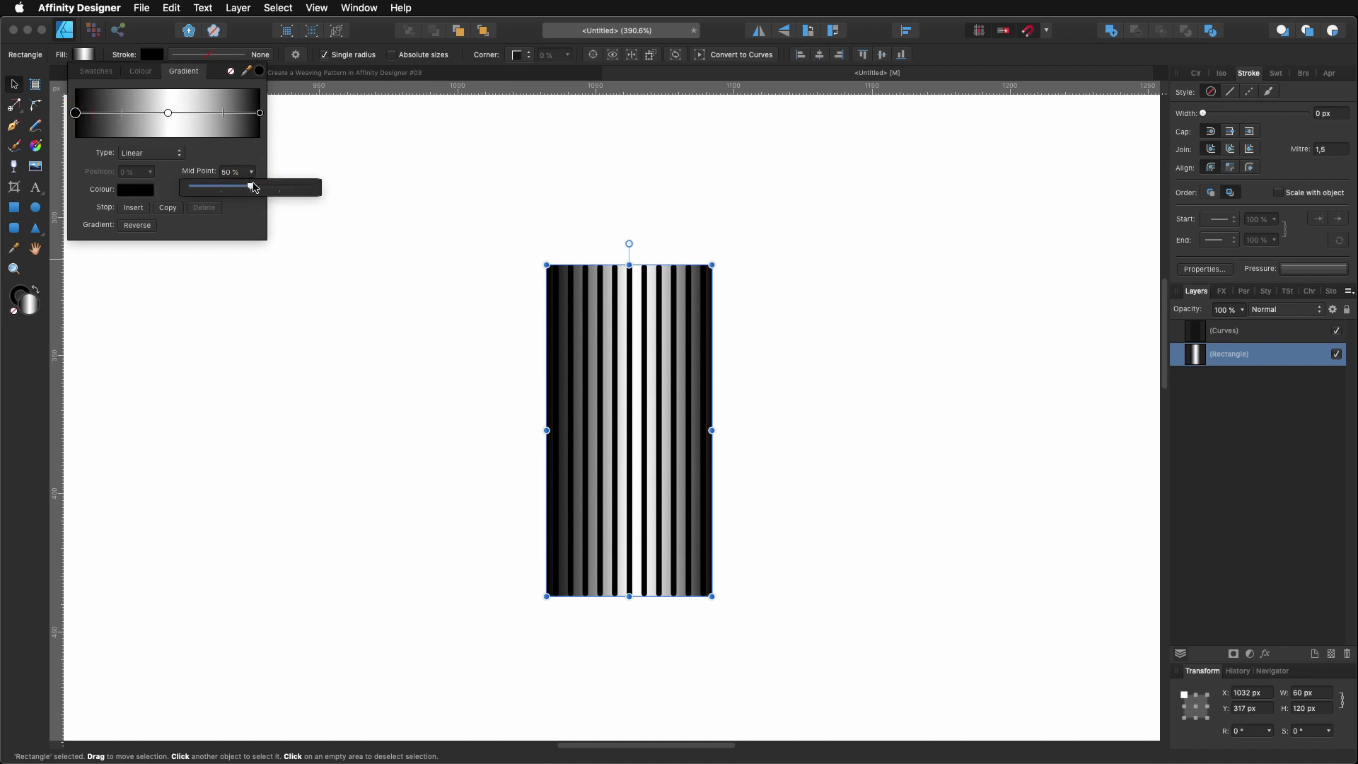
{"action": "left_click_drag", "start_coordinate": [252, 187], "coordinate": [227, 189]}
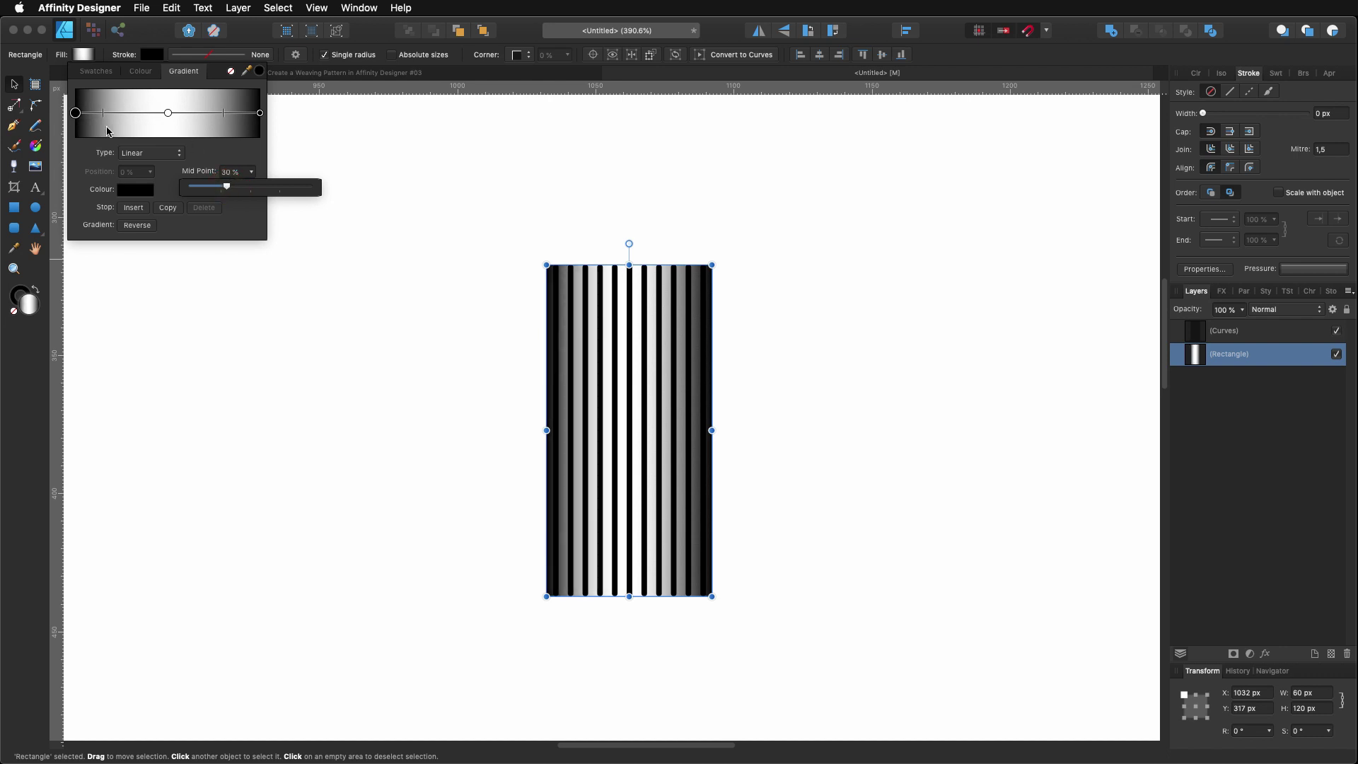
- Reorient the rectangle's gradient to run vertically from top to bottom, then deselect
{"action": "left_click", "coordinate": [37, 147]}
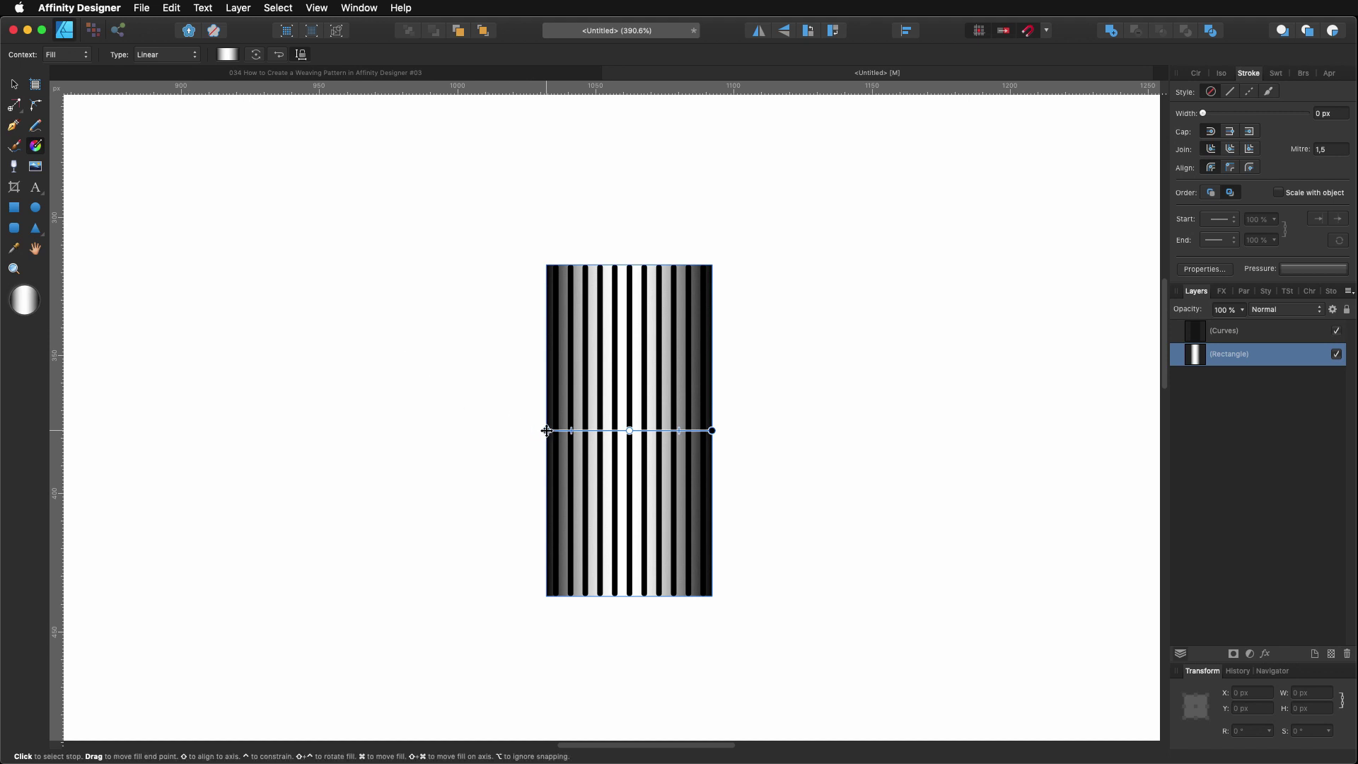
{"action": "left_click_drag", "start_coordinate": [546, 429], "coordinate": [632, 265]}
{"action": "left_click_drag", "start_coordinate": [711, 430], "coordinate": [632, 597]}
{"action": "key", "text": "shift"}
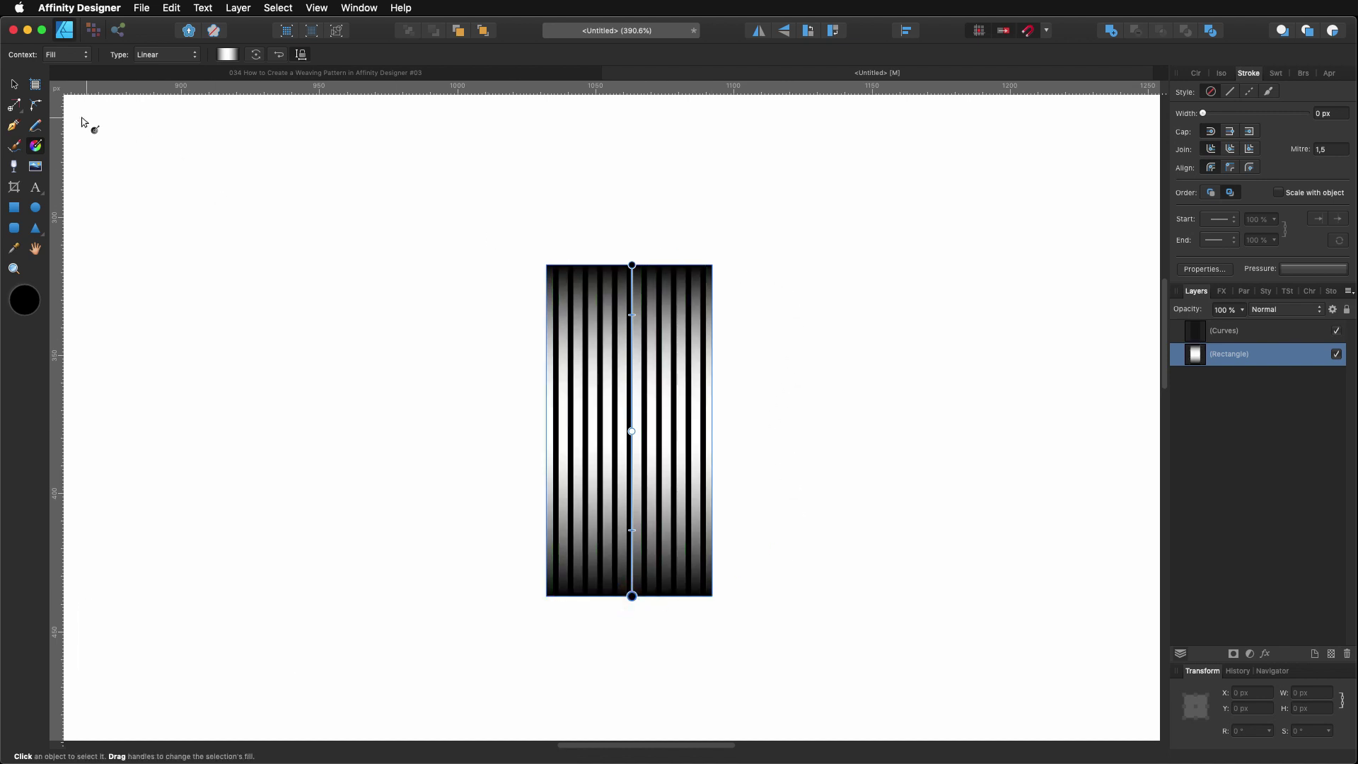
{"action": "left_click", "coordinate": [14, 84]}
{"action": "left_click", "coordinate": [374, 238]}
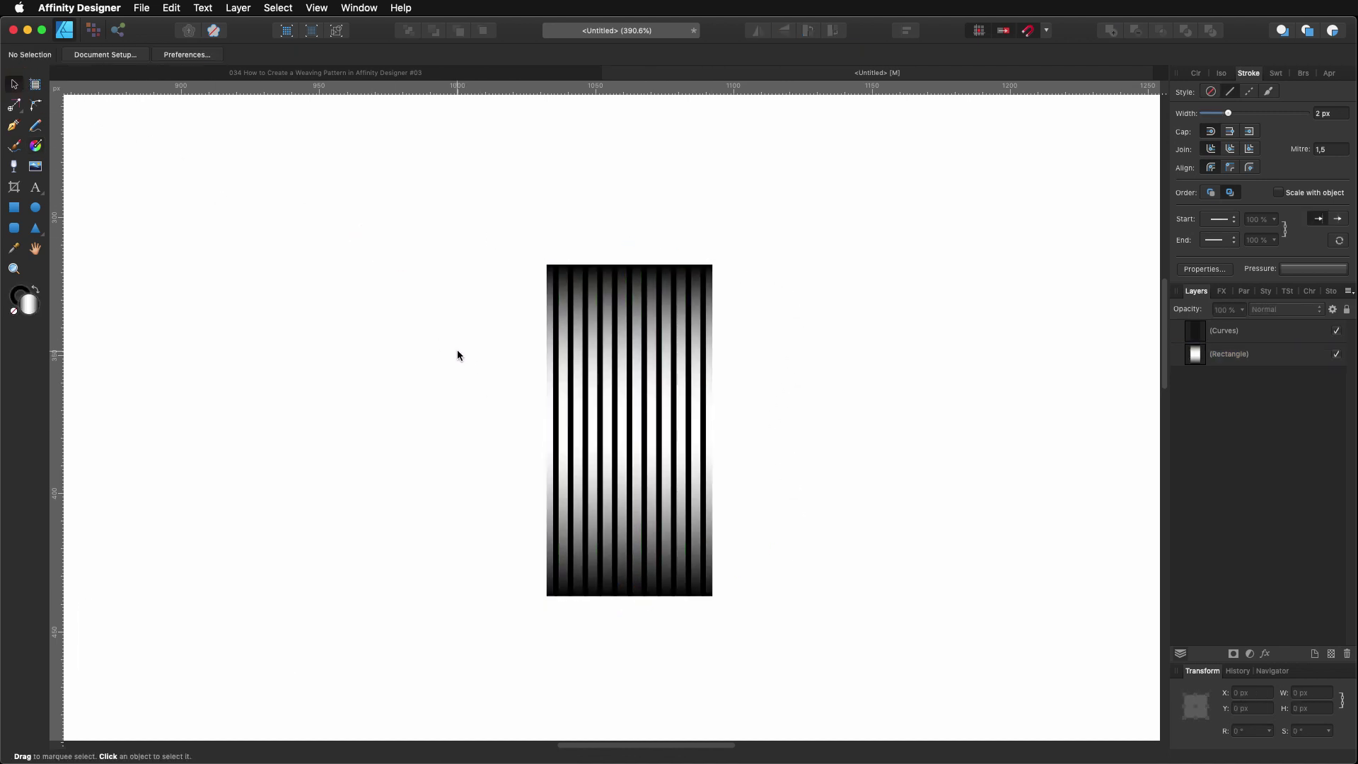
- Apply a 0,3 px Gaussian Blur layer effect to the stripes
{"action": "left_click", "coordinate": [1203, 333]}
{"action": "left_click", "coordinate": [1265, 654]}
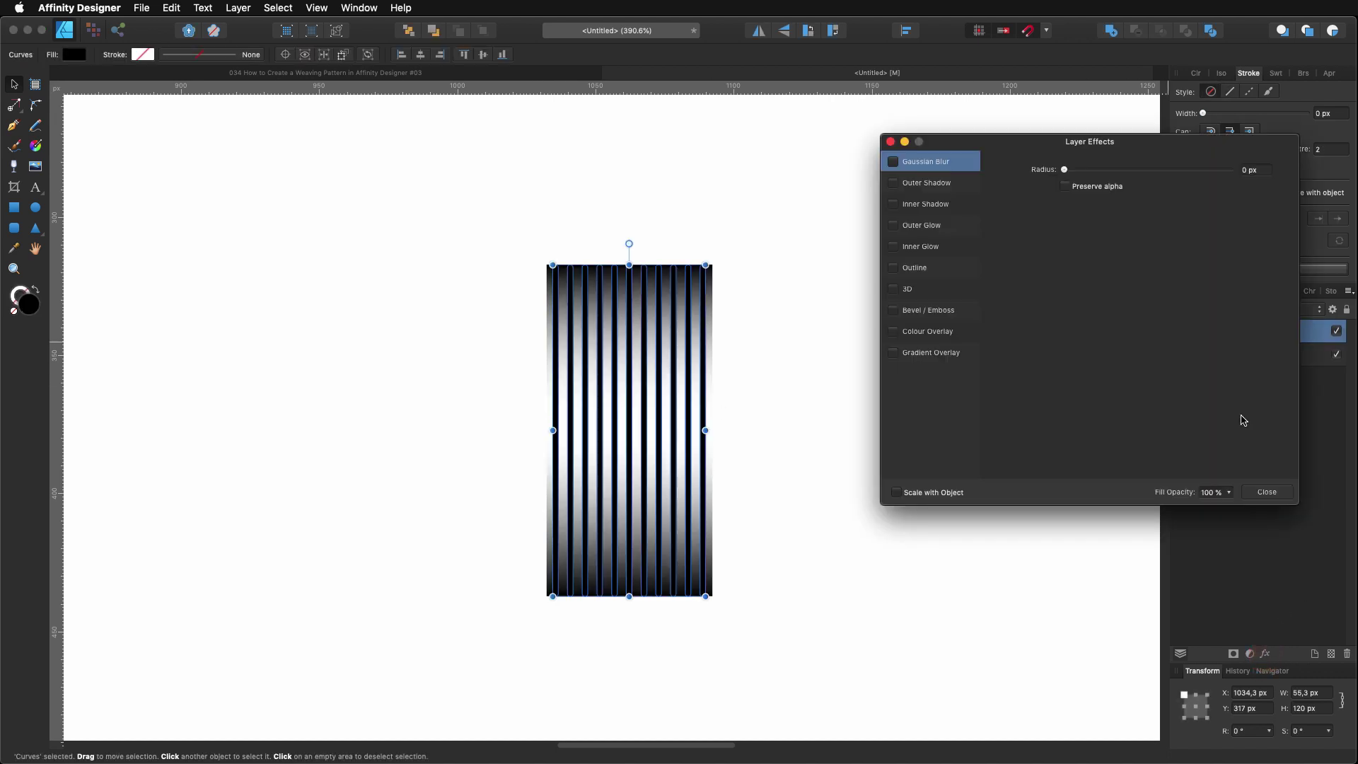
{"action": "left_click", "coordinate": [892, 162]}
{"action": "left_click_drag", "start_coordinate": [1066, 174], "coordinate": [1073, 172]}
{"action": "left_click", "coordinate": [1273, 494]}
- Group the stripes with the gradient rectangle and move the tile left
{"action": "left_click_drag", "start_coordinate": [392, 167], "coordinate": [911, 667]}
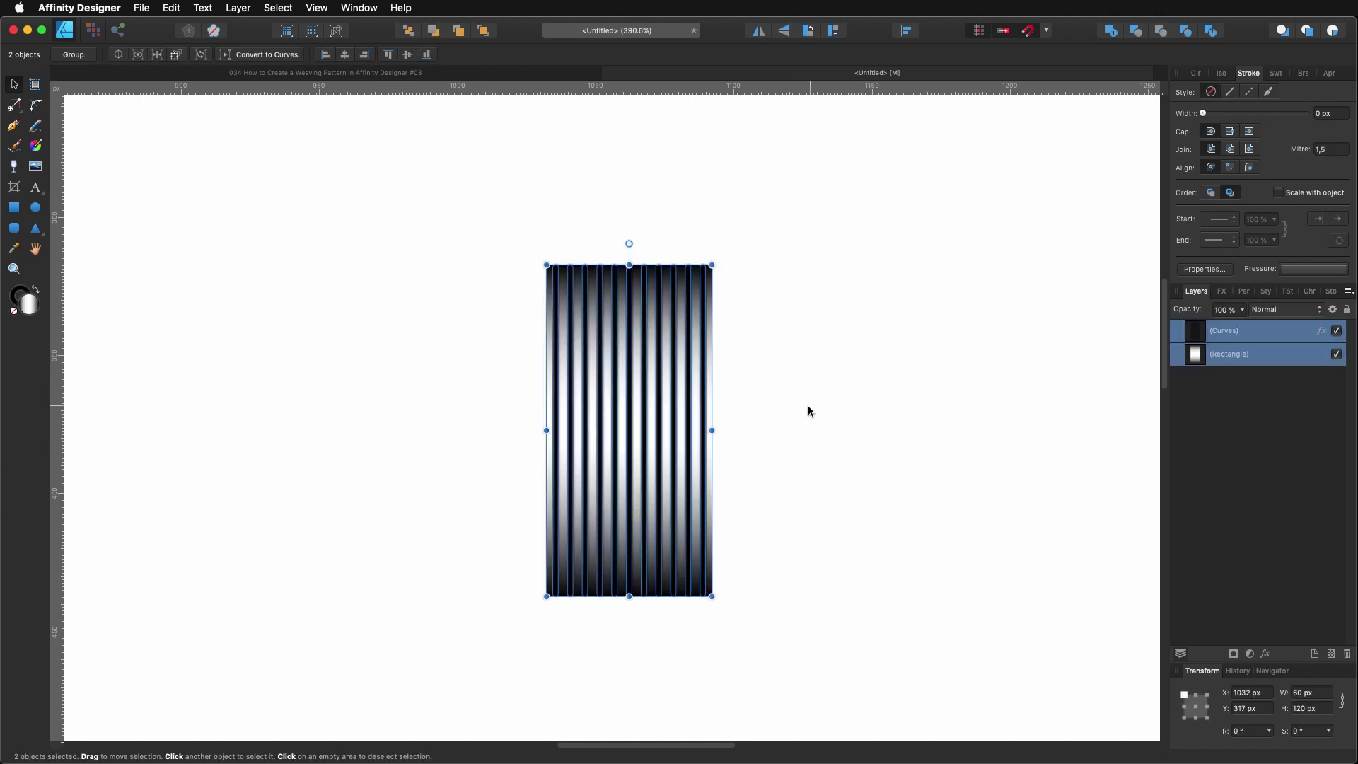
{"action": "key", "text": "super"}
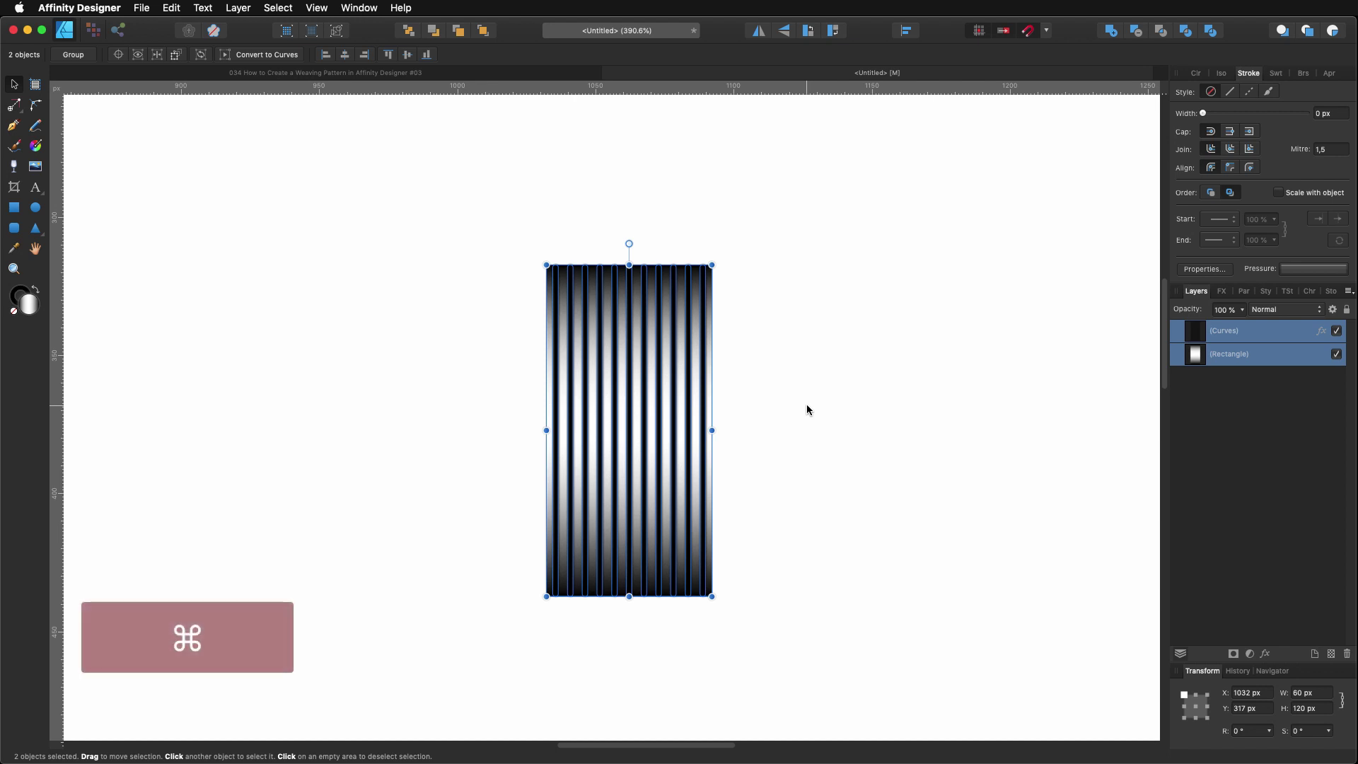
{"action": "key", "text": "super+g"}
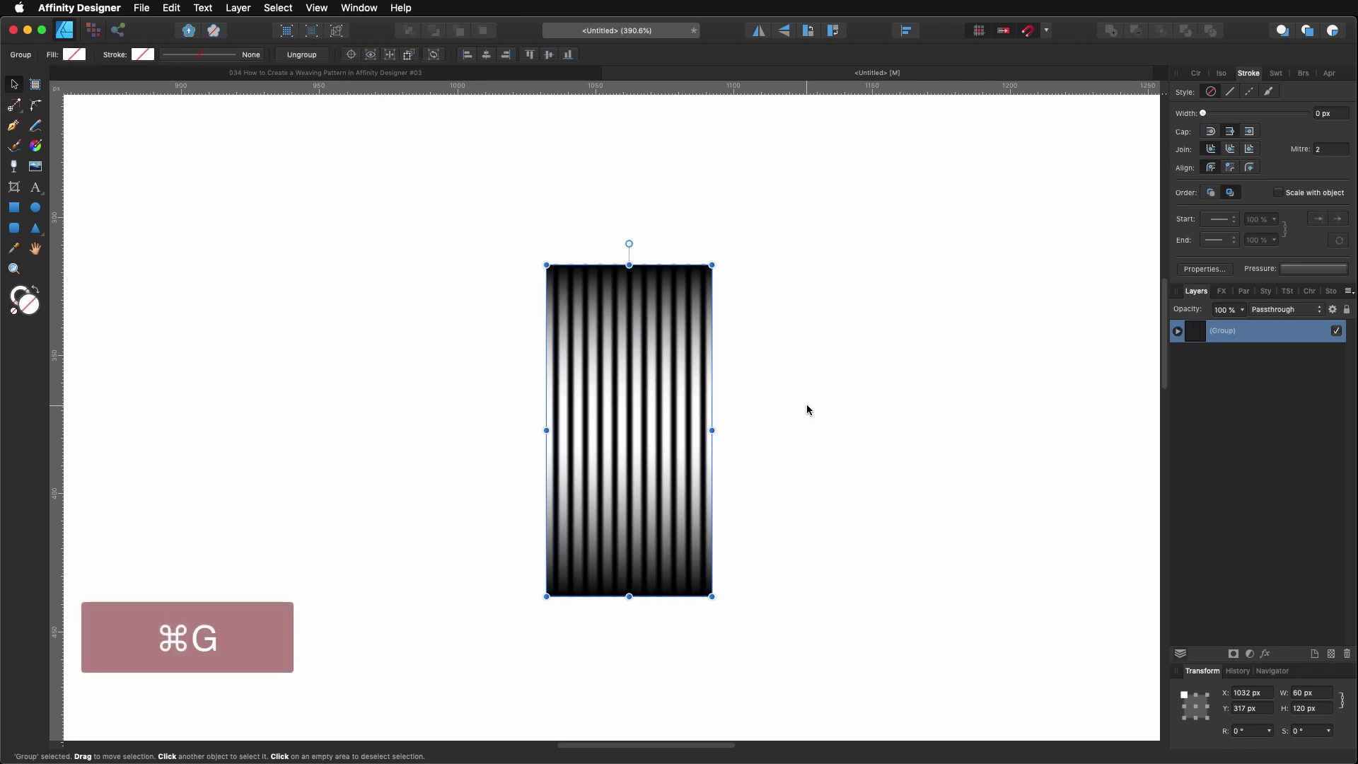
{"action": "mouse_move", "coordinate": [621, 397]}
{"action": "left_mouse_down"}
{"action": "mouse_move", "coordinate": [688, 385]}
{"action": "mouse_move", "coordinate": [614, 423]}
{"action": "left_mouse_up"}
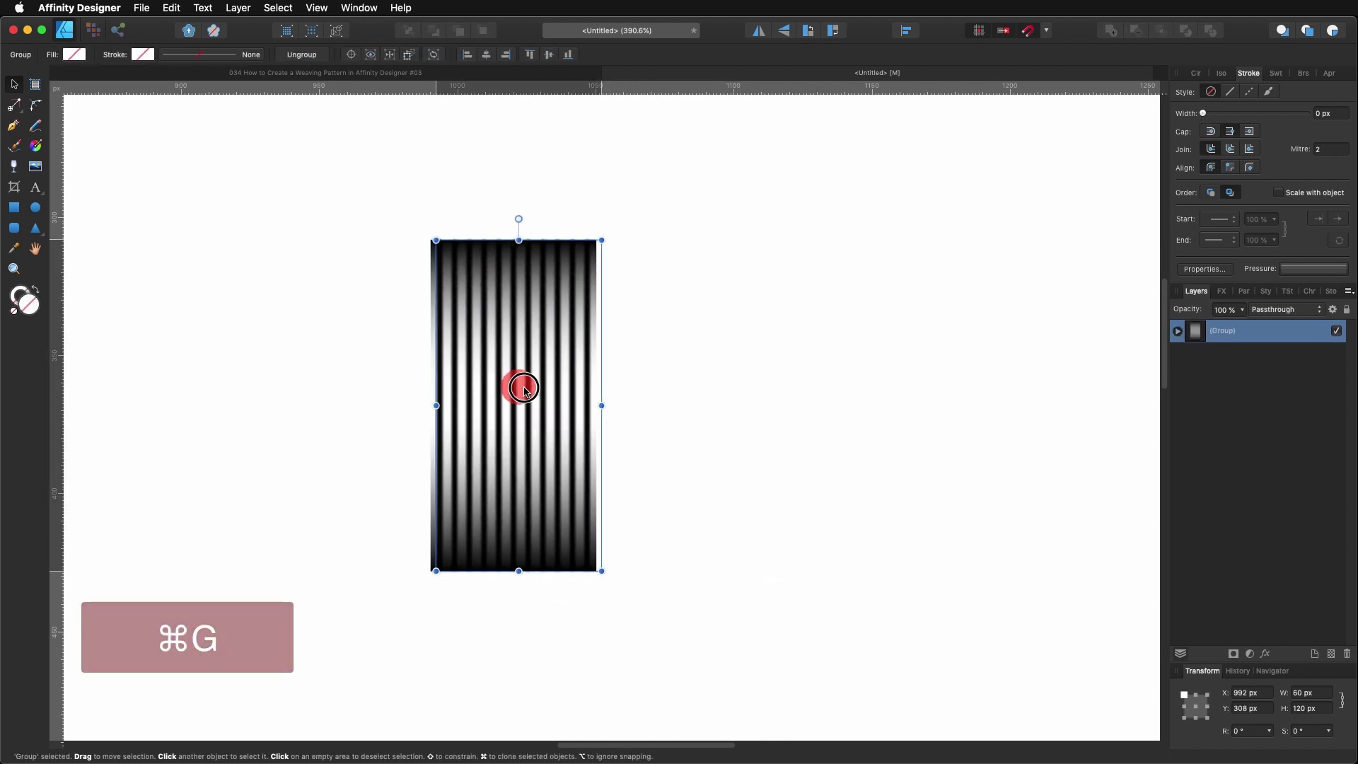
{"action": "left_click_drag", "start_coordinate": [521, 388], "coordinate": [447, 374]}
- Draw a new gradient rectangle beside the first tile and set its stroke to None
{"action": "left_click", "coordinate": [245, 306]}
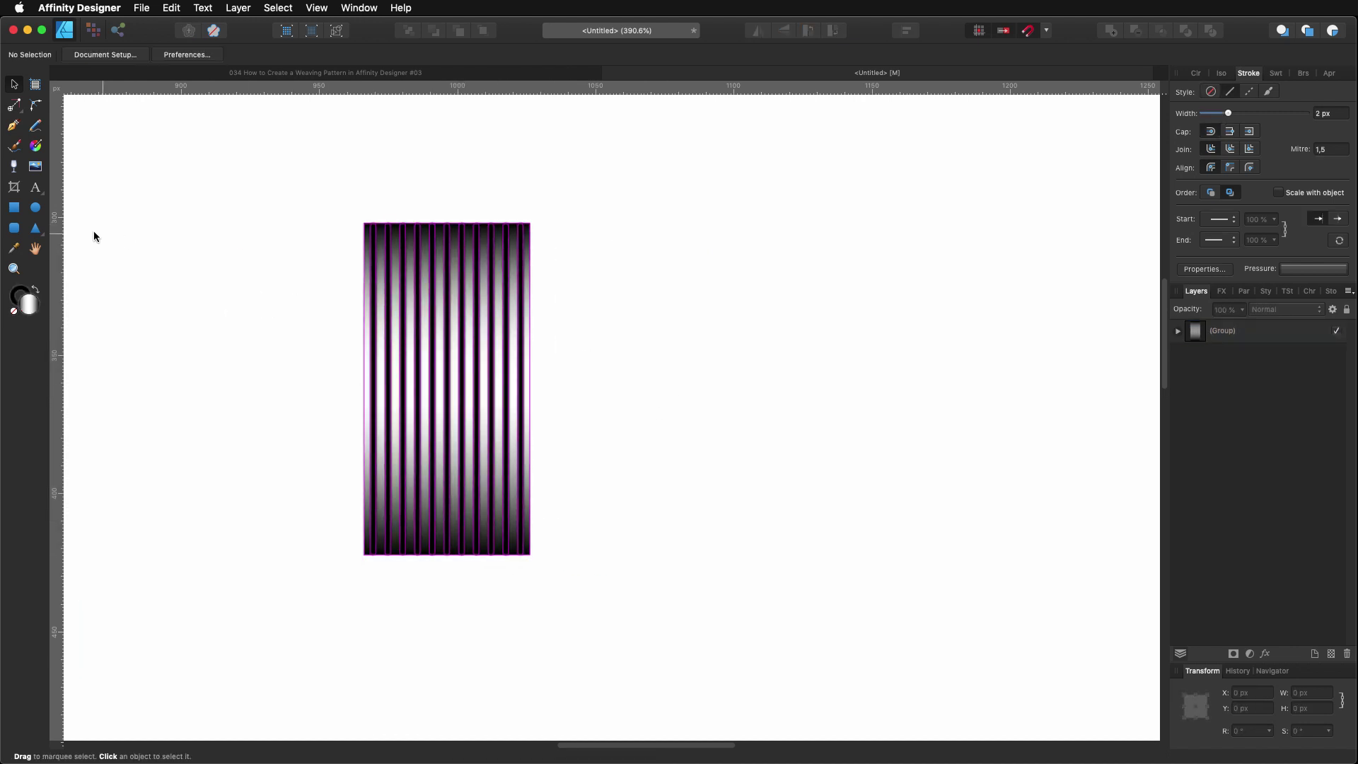
{"action": "left_click", "coordinate": [13, 207]}
{"action": "left_click_drag", "start_coordinate": [603, 233], "coordinate": [756, 573]}
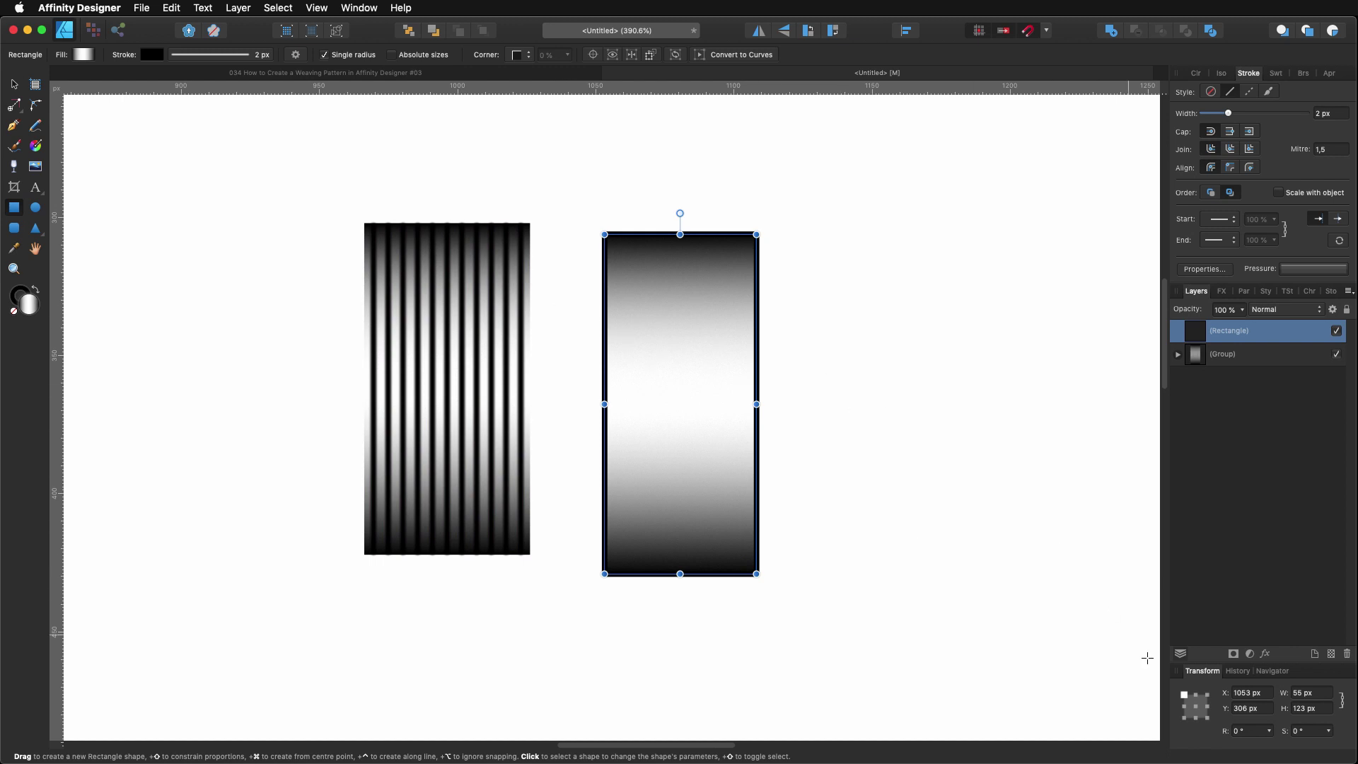
{"action": "left_click", "coordinate": [208, 60]}
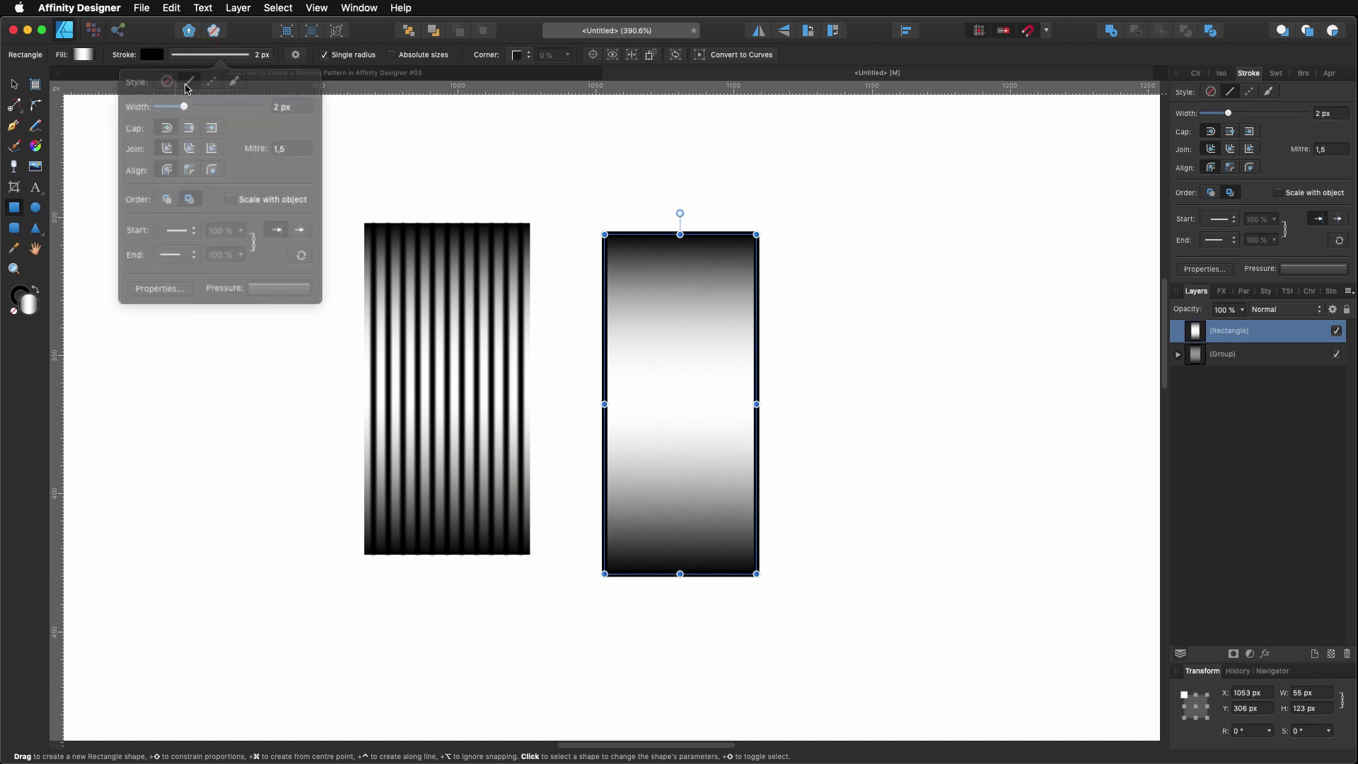
{"action": "left_click", "coordinate": [174, 78]}
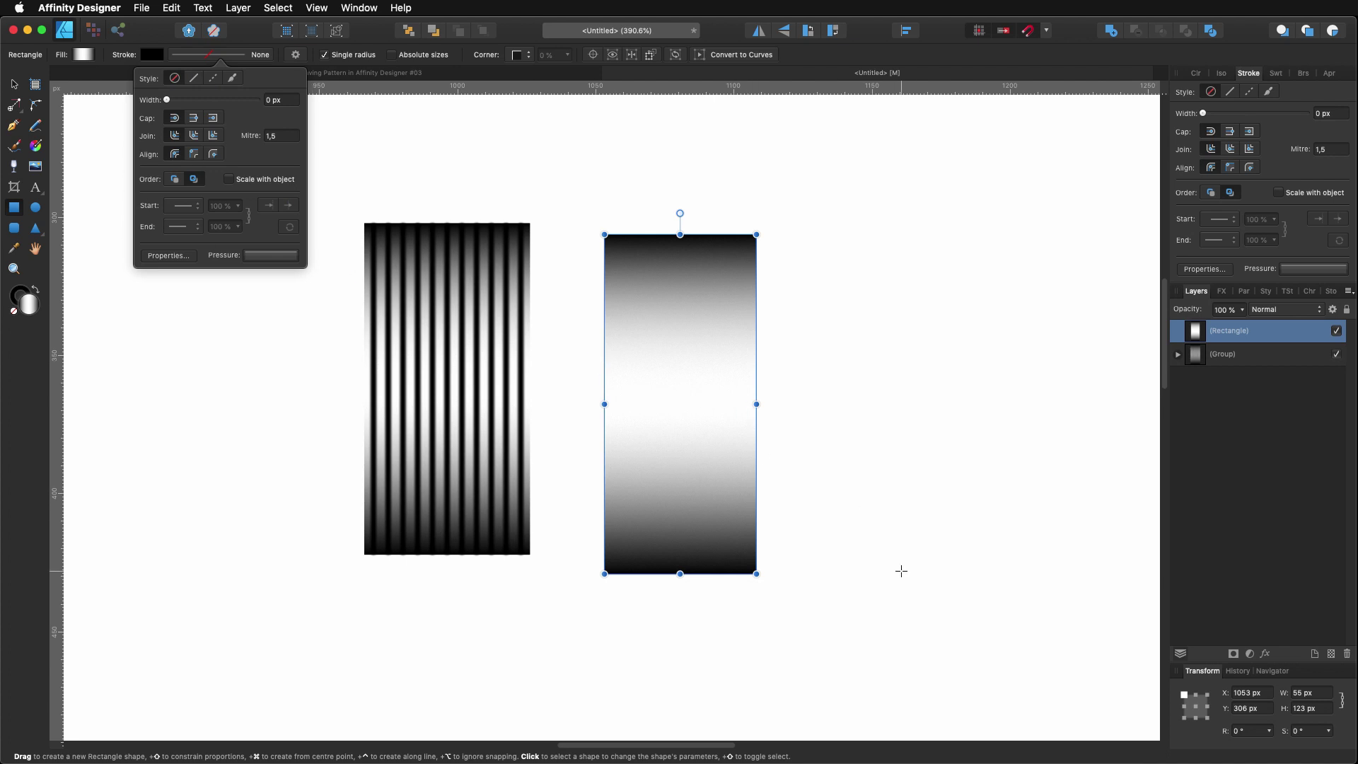
- Resize the new rectangle to 120 px wide by 60 px high
{"action": "left_click", "coordinate": [1317, 694]}
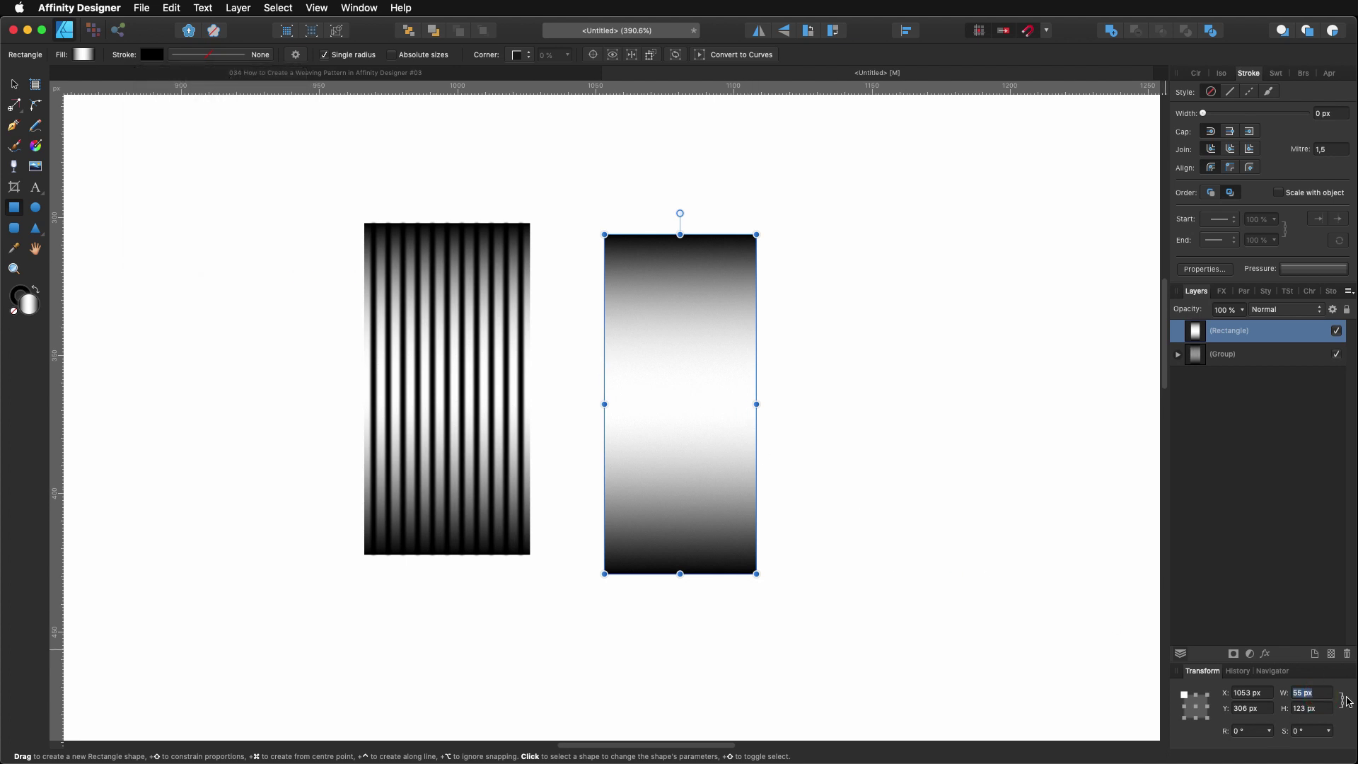
{"action": "type", "text": "6"}
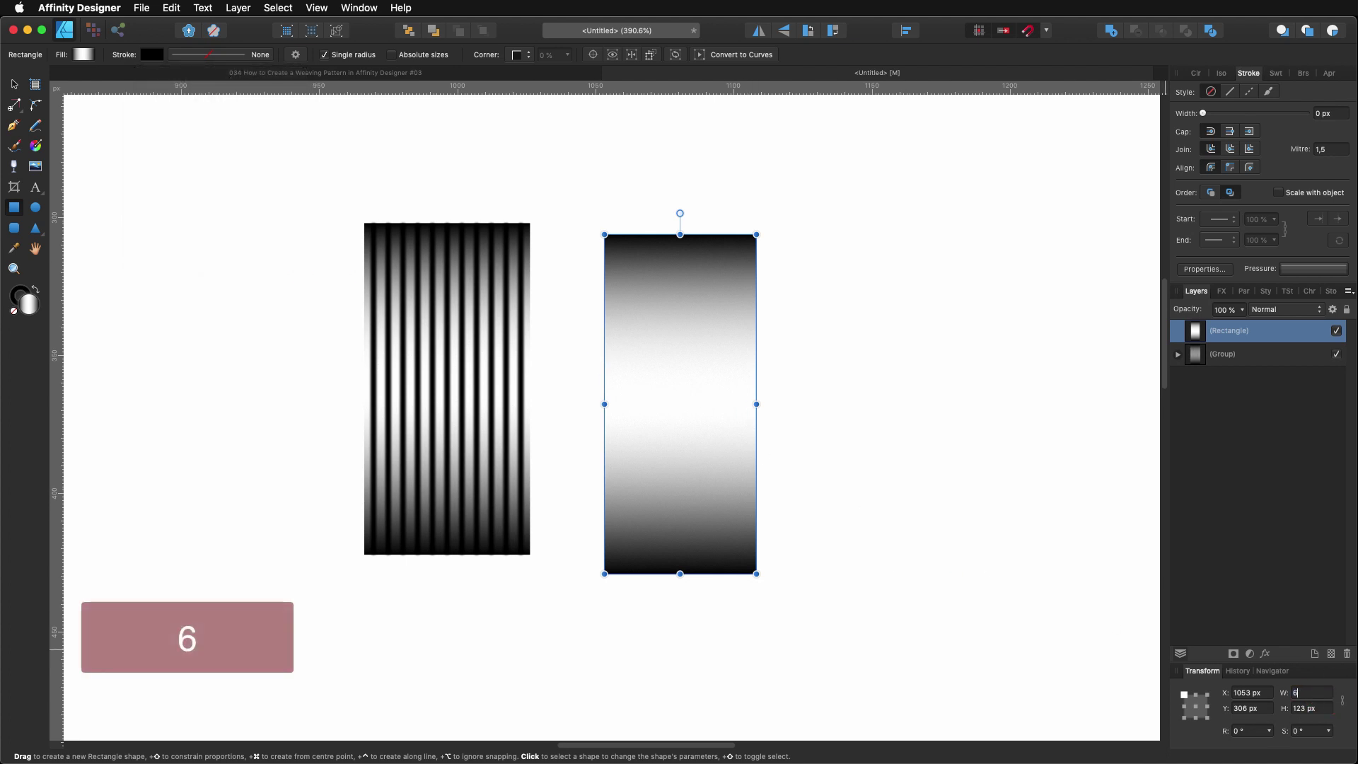
{"action": "key", "text": "BackSpace"}
{"action": "type", "text": "120"}
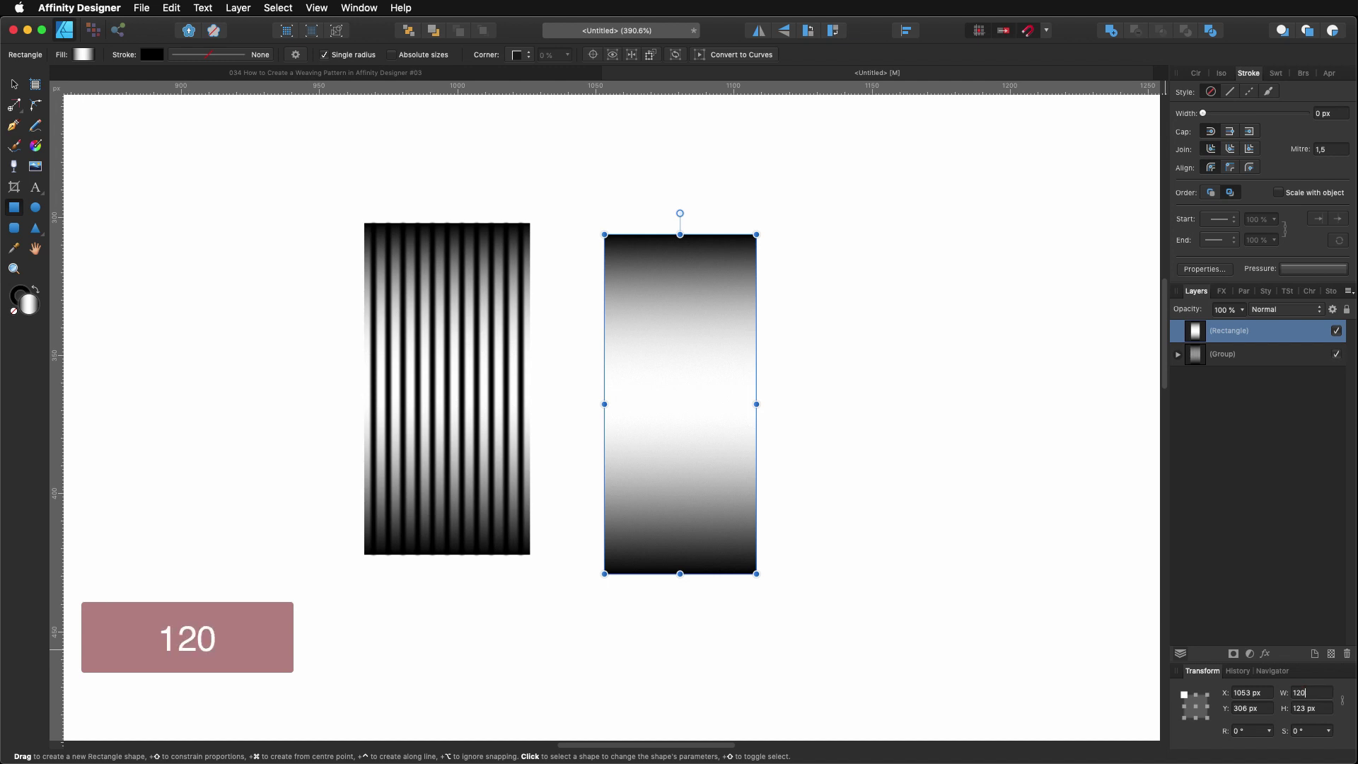
{"action": "key", "text": "Tab"}
{"action": "type", "text": "60"}
{"action": "key", "text": "Return"}
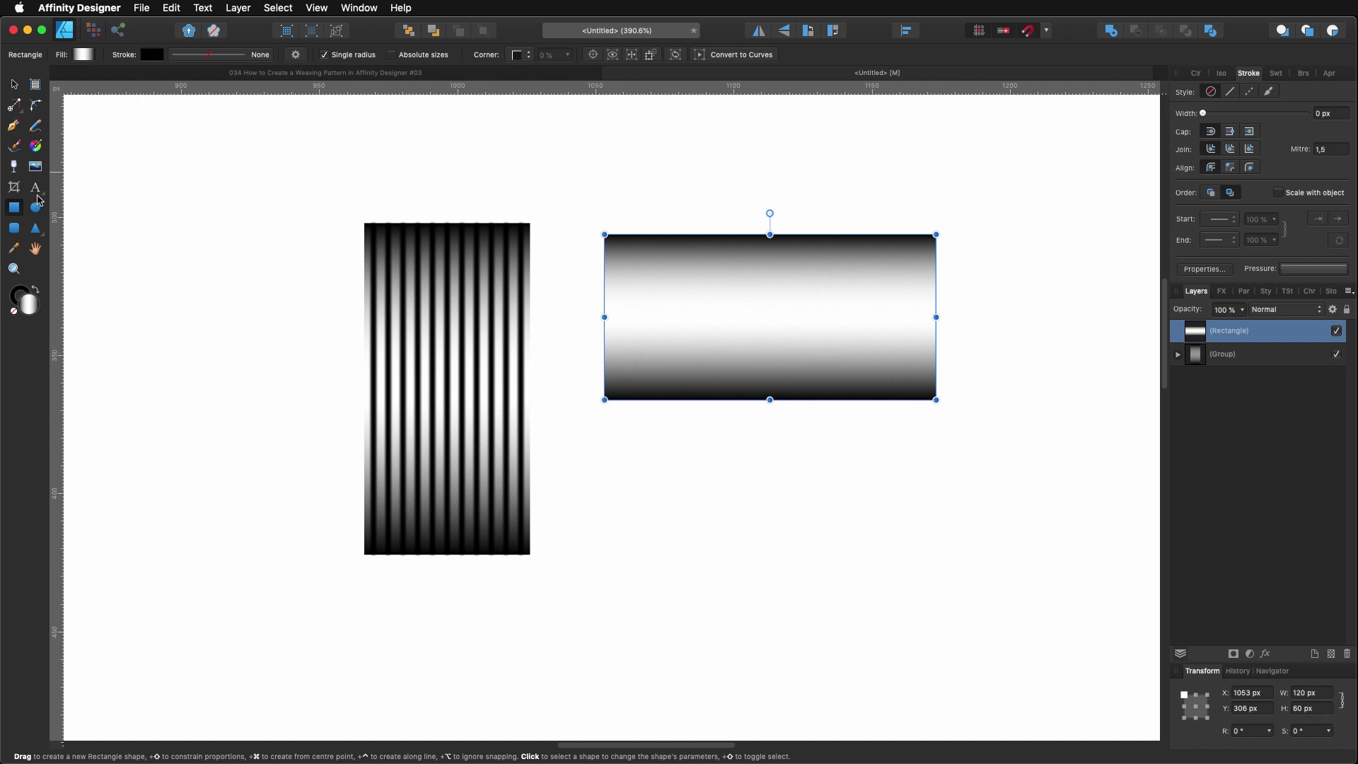
- Draw a trial line across the rectangle with a 3,5 px stroke, then delete it as uneven
{"action": "left_click", "coordinate": [16, 130]}
{"action": "left_click_drag", "start_coordinate": [585, 260], "coordinate": [593, 262]}
{"action": "left_click_drag", "start_coordinate": [964, 262], "coordinate": [964, 288]}
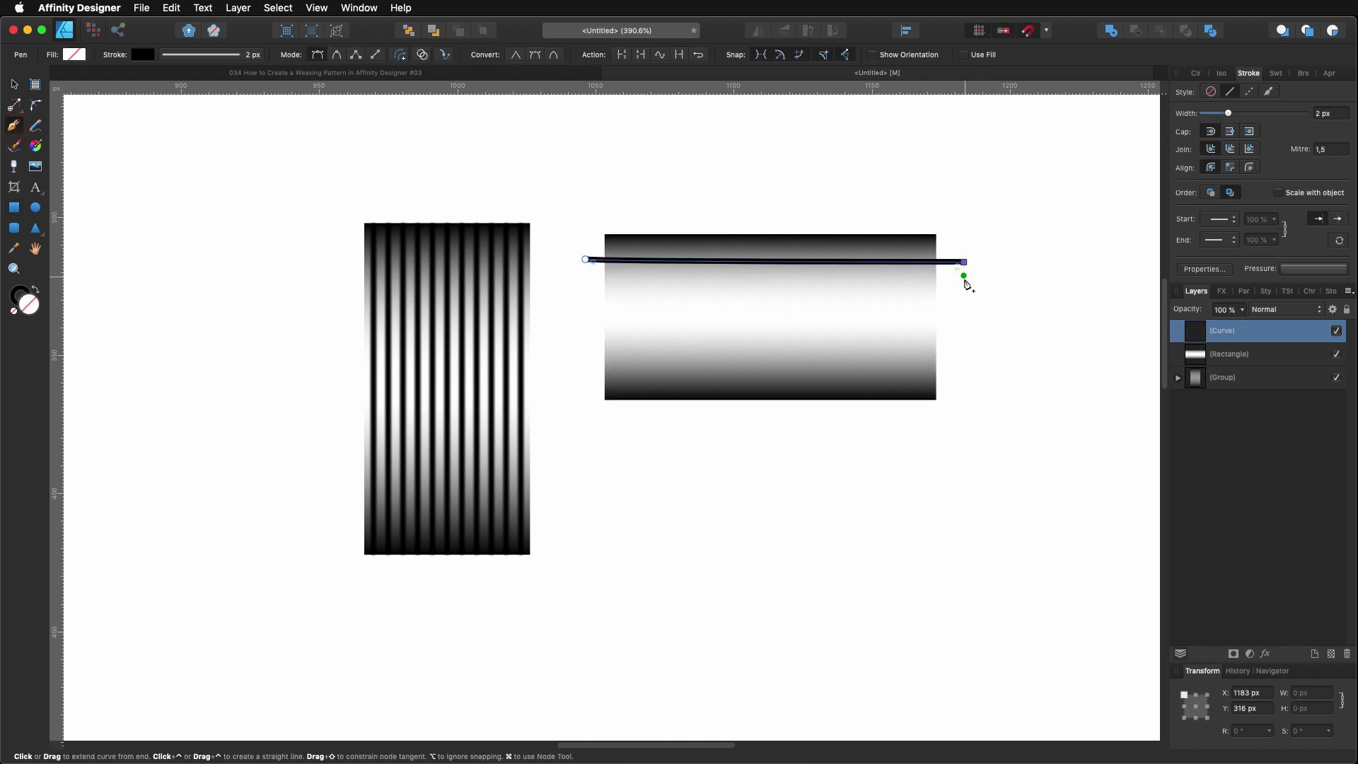
{"action": "key", "text": "super+z"}
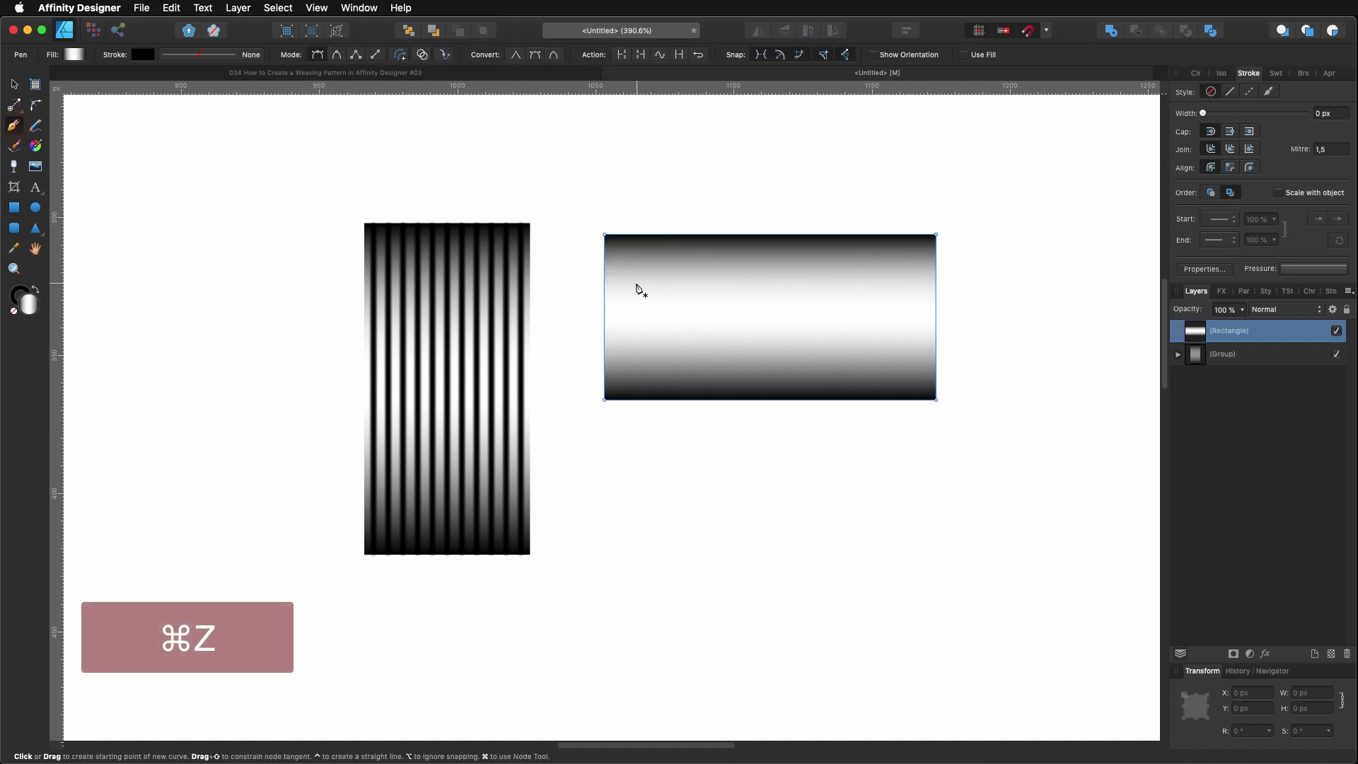
{"action": "left_click", "coordinate": [587, 273]}
{"action": "left_click", "coordinate": [964, 275]}
{"action": "left_click", "coordinate": [227, 54]}
{"action": "left_click_drag", "start_coordinate": [181, 101], "coordinate": [183, 100]}
{"action": "left_click", "coordinate": [16, 86]}
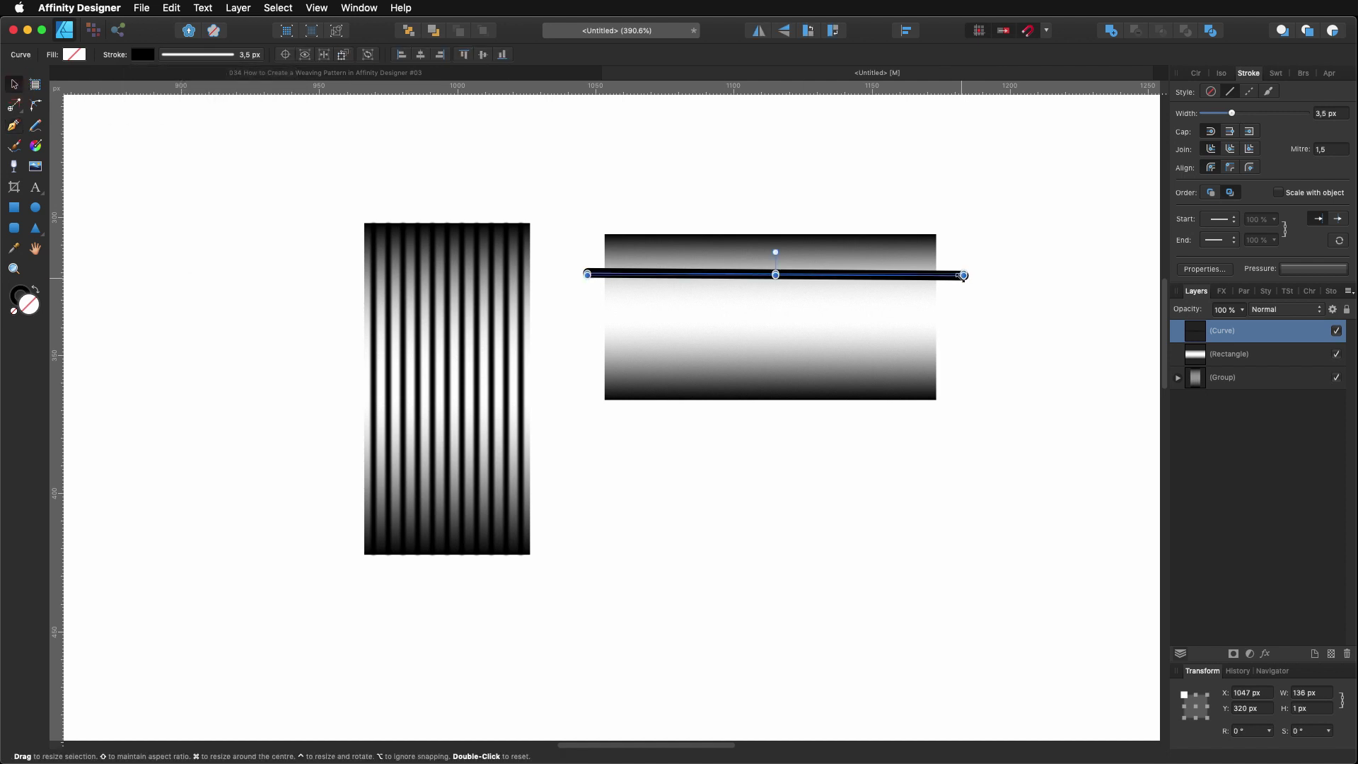
{"action": "mouse_move", "coordinate": [962, 275]}
{"action": "left_mouse_down"}
{"action": "mouse_move", "coordinate": [970, 312]}
{"action": "mouse_move", "coordinate": [985, 255]}
{"action": "mouse_move", "coordinate": [983, 267]}
{"action": "left_mouse_up"}
{"action": "key", "text": "Delete"}
- Draw a perfectly horizontal line spanning the rectangle's full width
{"action": "left_click", "coordinate": [15, 125]}
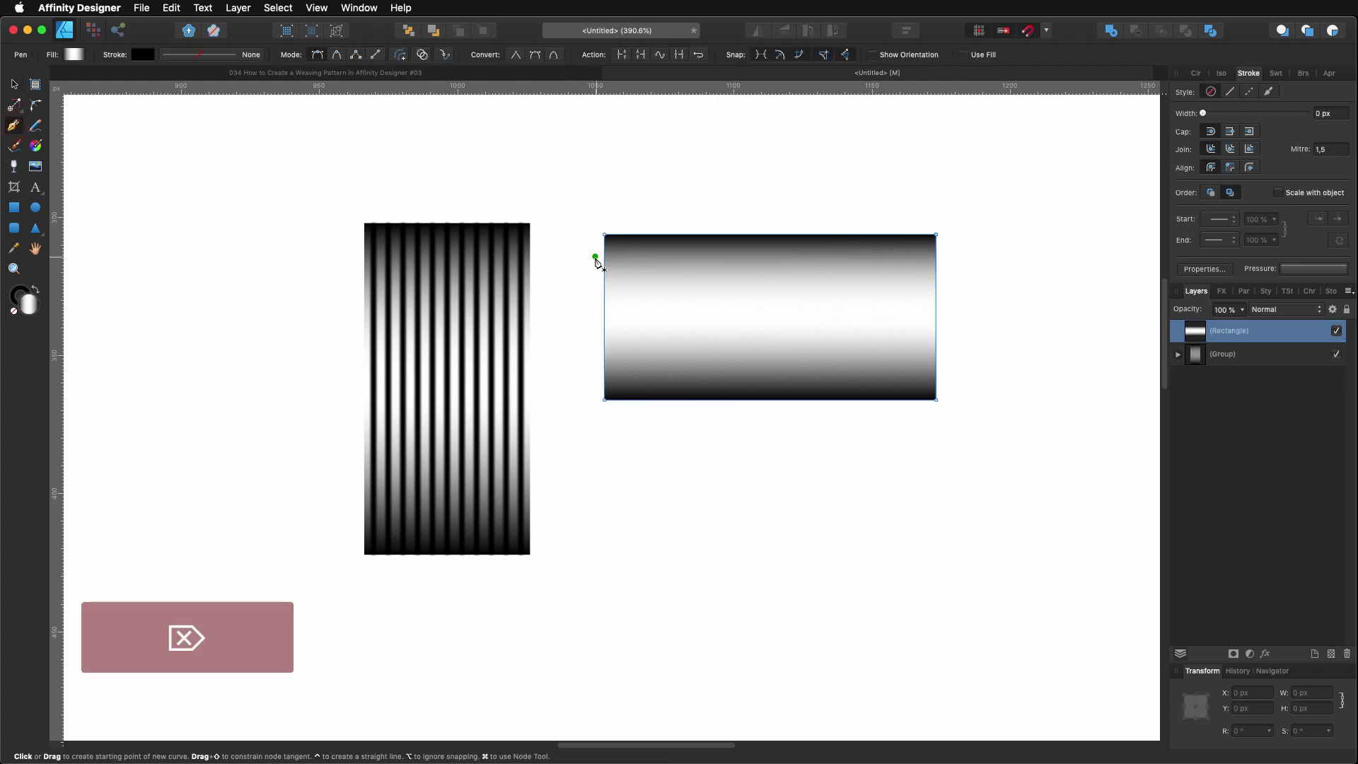
{"action": "key", "text": "shift"}
{"action": "left_click", "coordinate": [583, 263]}
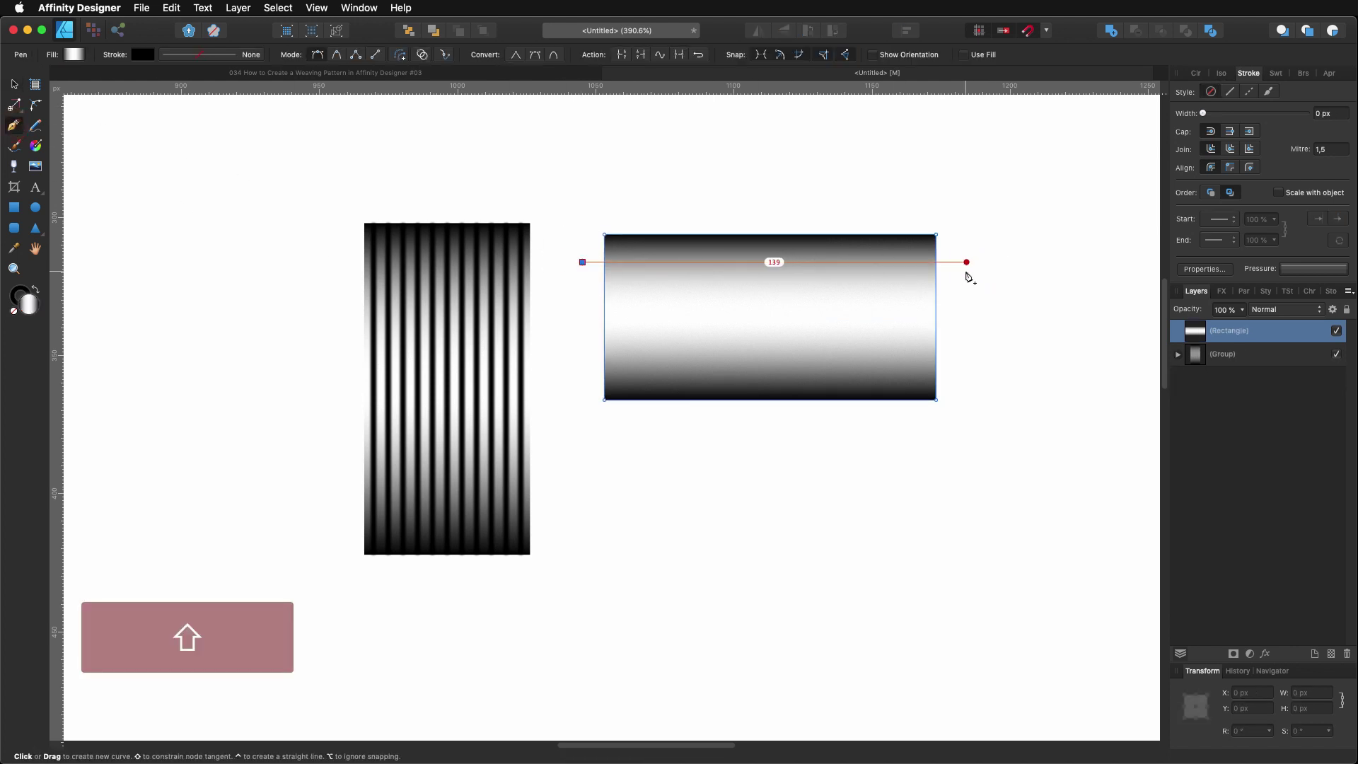
{"action": "left_click", "coordinate": [971, 263], "text": "shift"}
{"action": "key", "text": "Escape"}
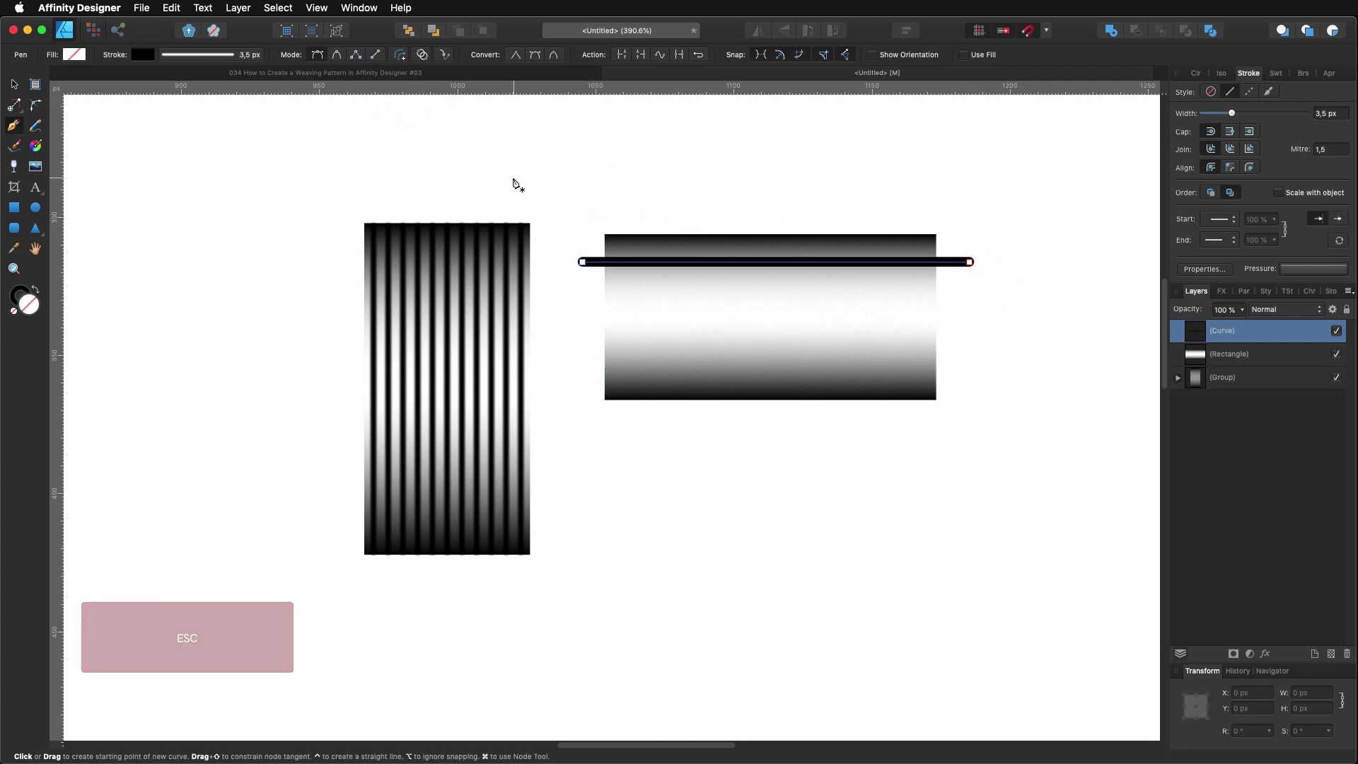
- Copy the line downward into evenly spaced horizontal lines across the rectangle
{"action": "left_click", "coordinate": [16, 85]}
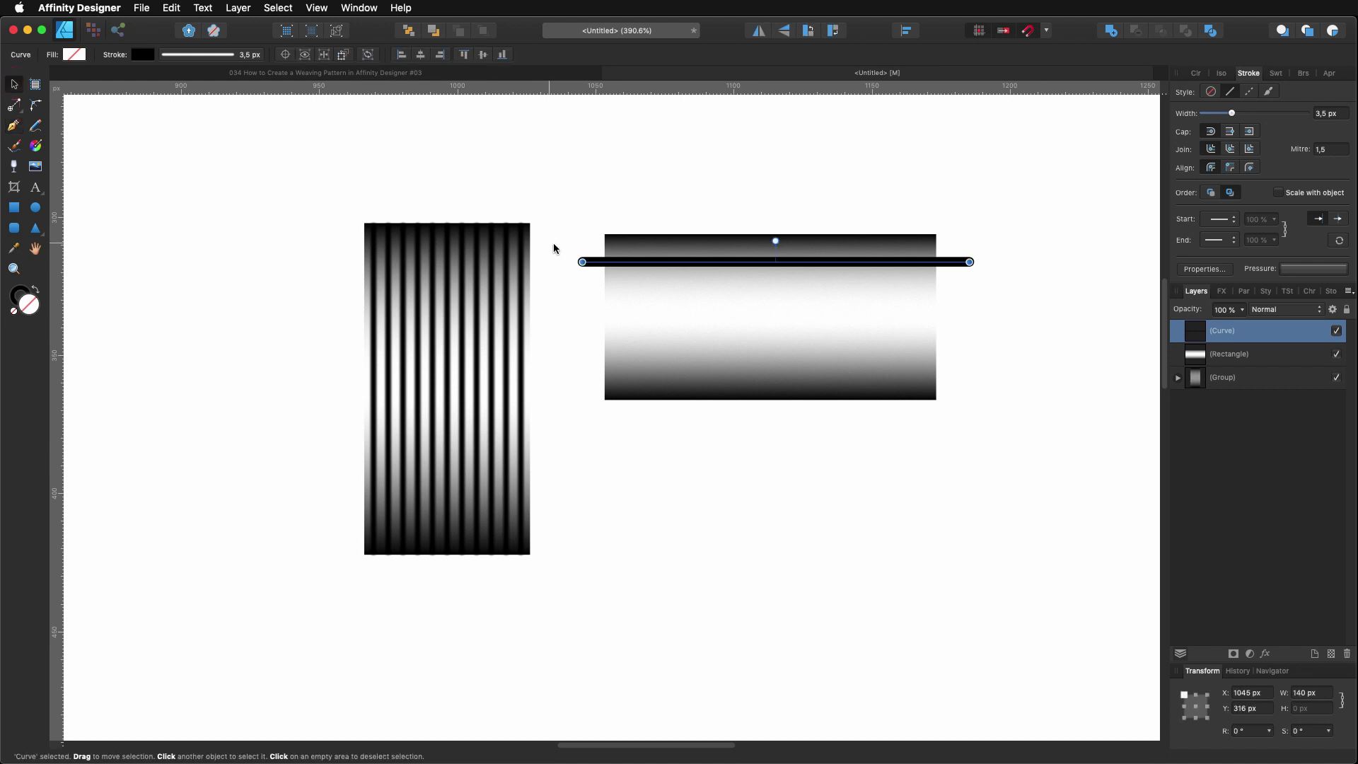
{"action": "left_click", "coordinate": [666, 267], "text": "alt+shift"}
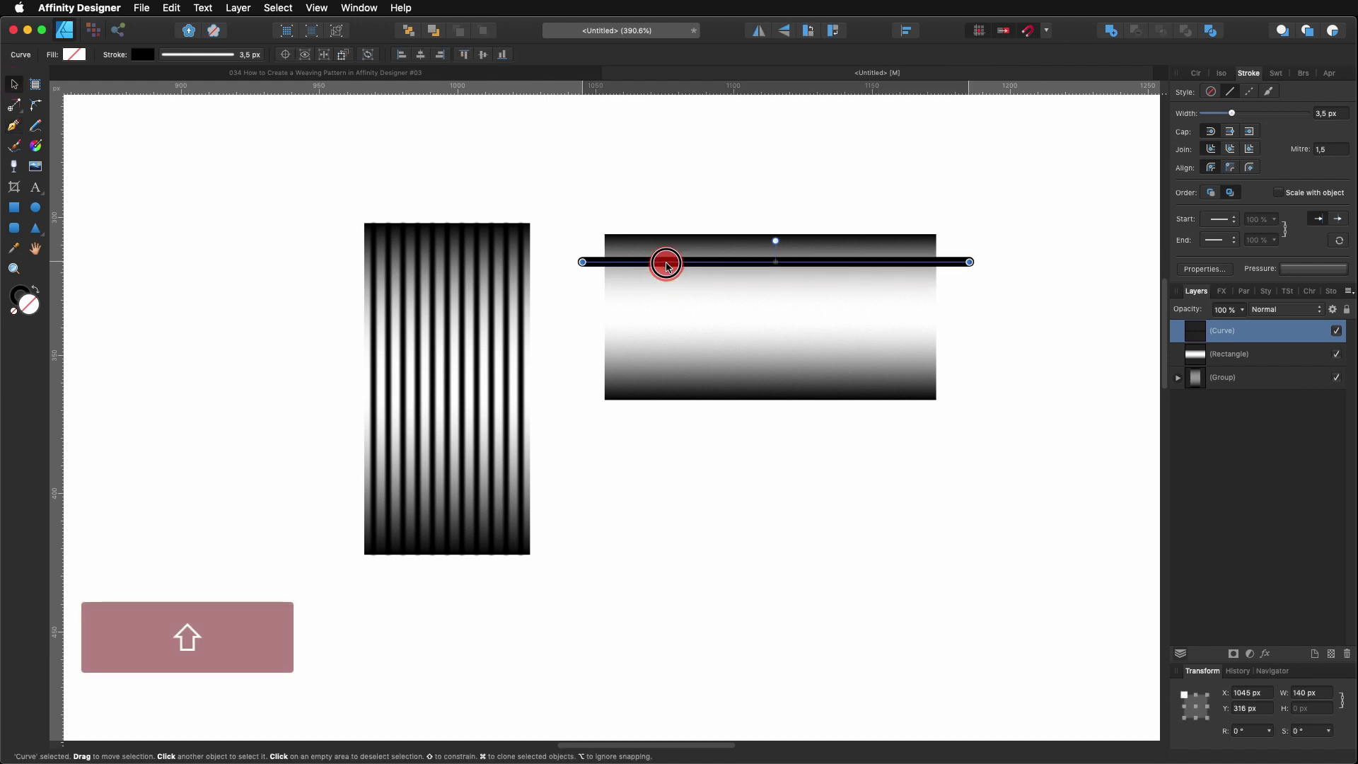
{"action": "left_click", "coordinate": [666, 269], "text": "alt+shift"}
{"action": "left_click_drag", "start_coordinate": [666, 269], "coordinate": [668, 294]}
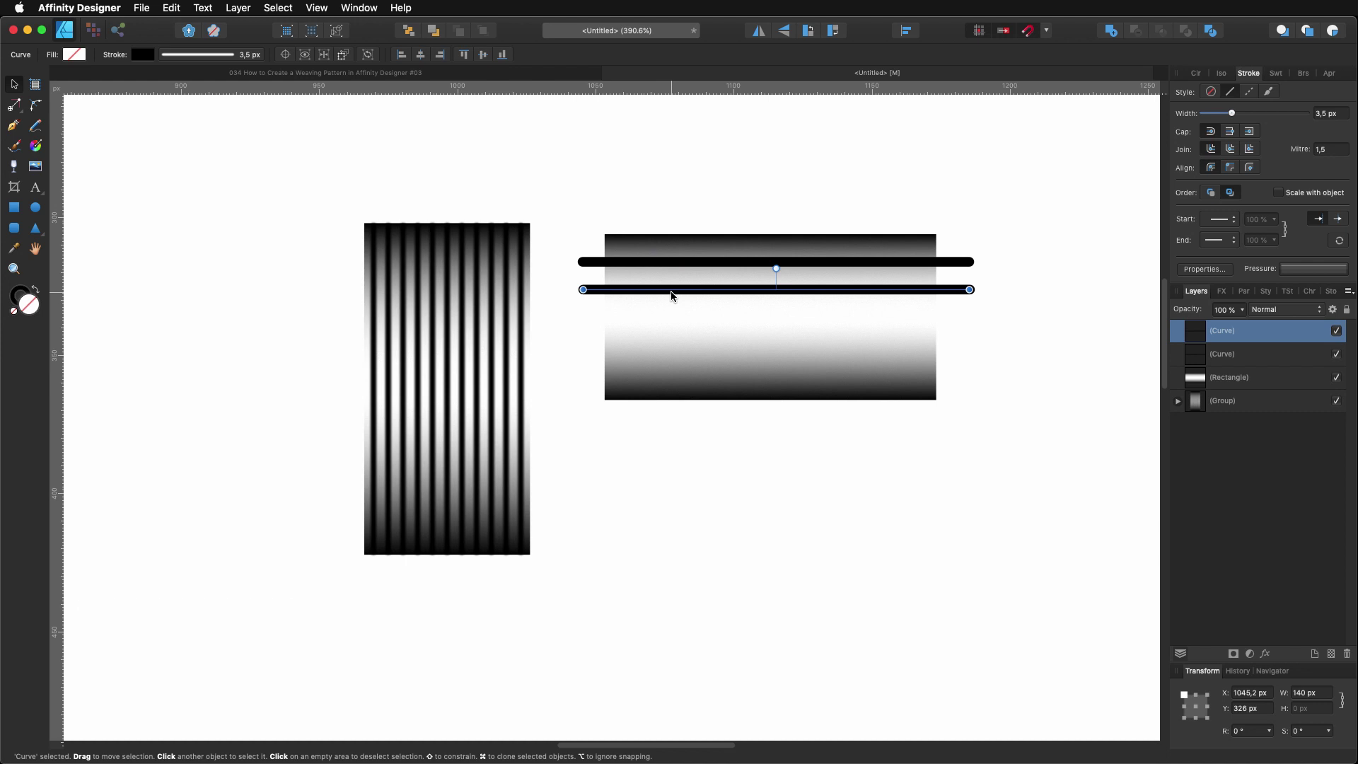
{"action": "key", "text": "super+j"}
{"action": "key", "text": "super+j"}
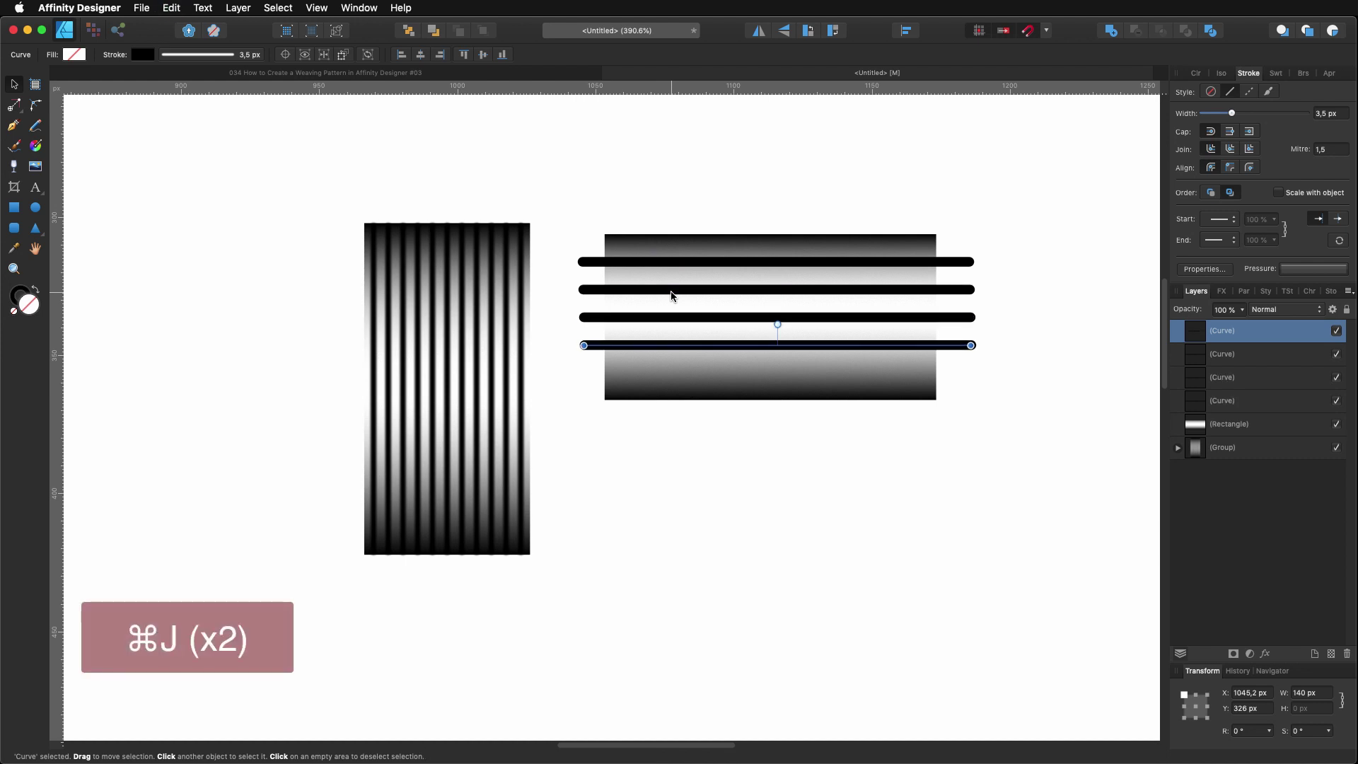
{"action": "key", "text": "super+j"}
- Left-align the five horizontal lines and shorten them to 116 px to fit inside the gradient rectangle
{"action": "left_click", "coordinate": [591, 261]}
{"action": "left_click", "coordinate": [587, 289], "text": "shift"}
{"action": "left_click", "coordinate": [591, 317], "text": "shift"}
{"action": "left_click", "coordinate": [591, 345], "text": "shift"}
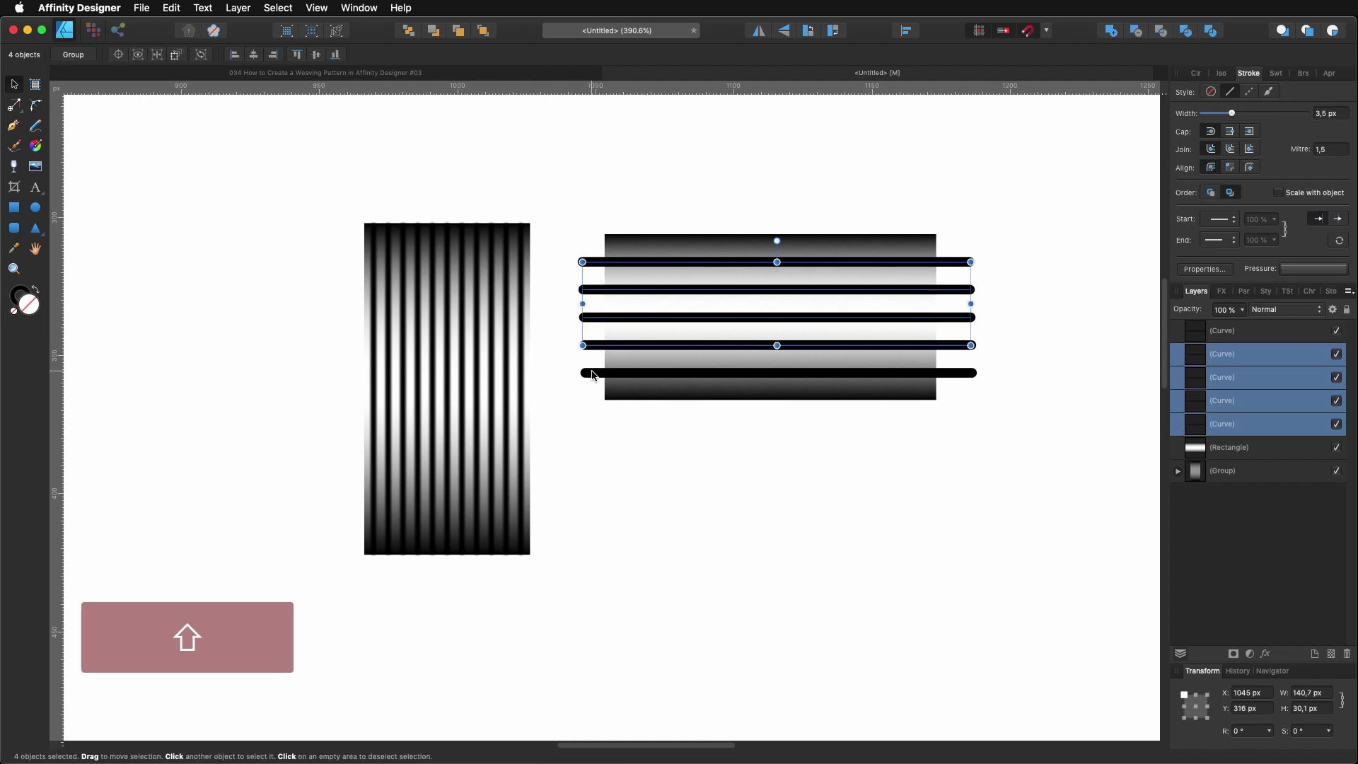
{"action": "left_click", "coordinate": [592, 373], "text": "shift"}
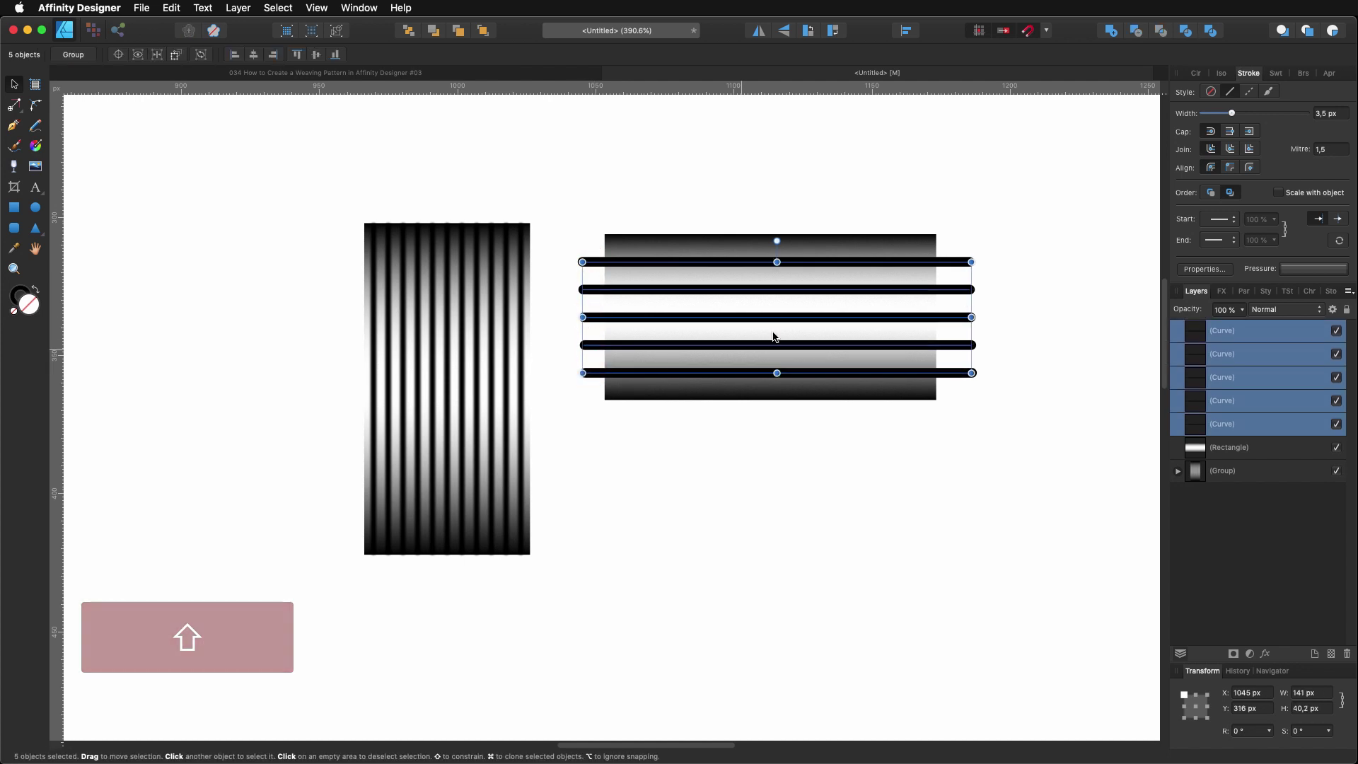
{"action": "left_click", "coordinate": [906, 31]}
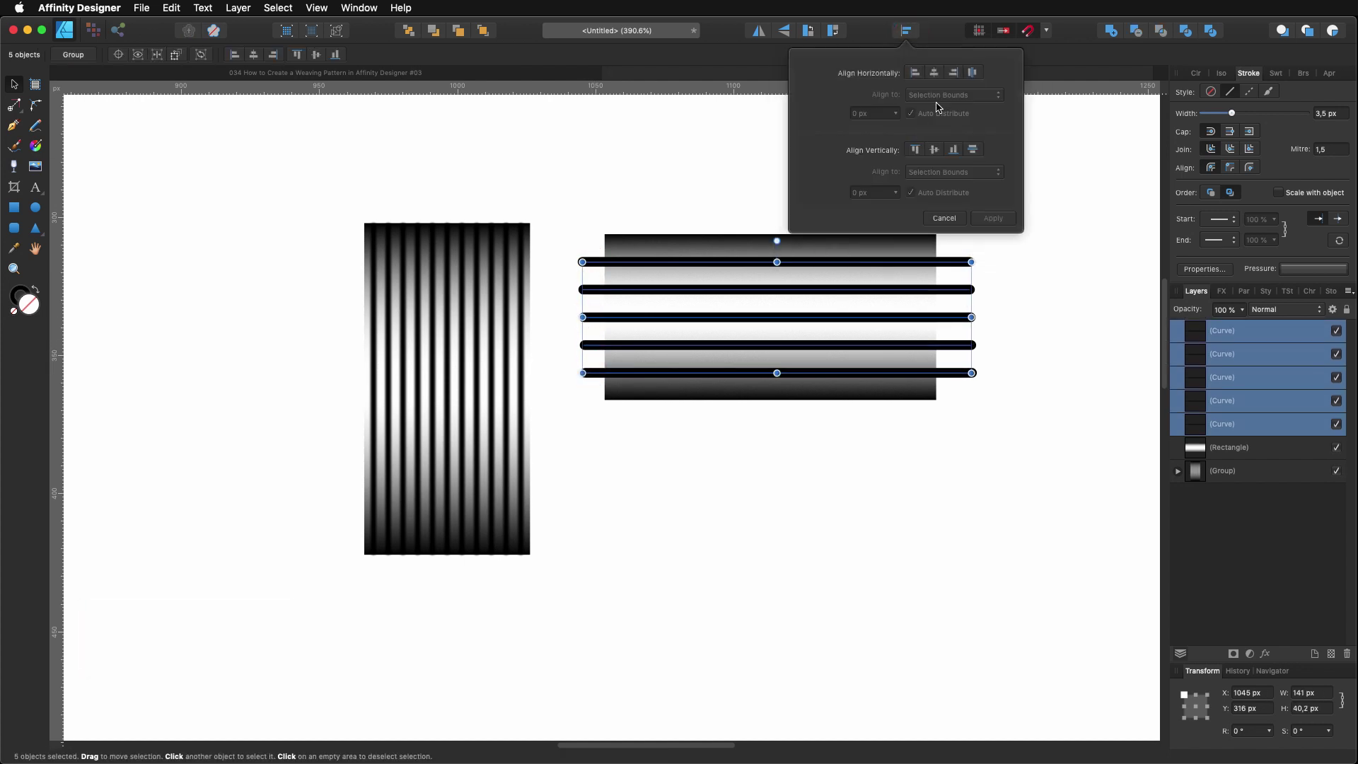
{"action": "left_click", "coordinate": [916, 73]}
{"action": "left_click", "coordinate": [995, 217]}
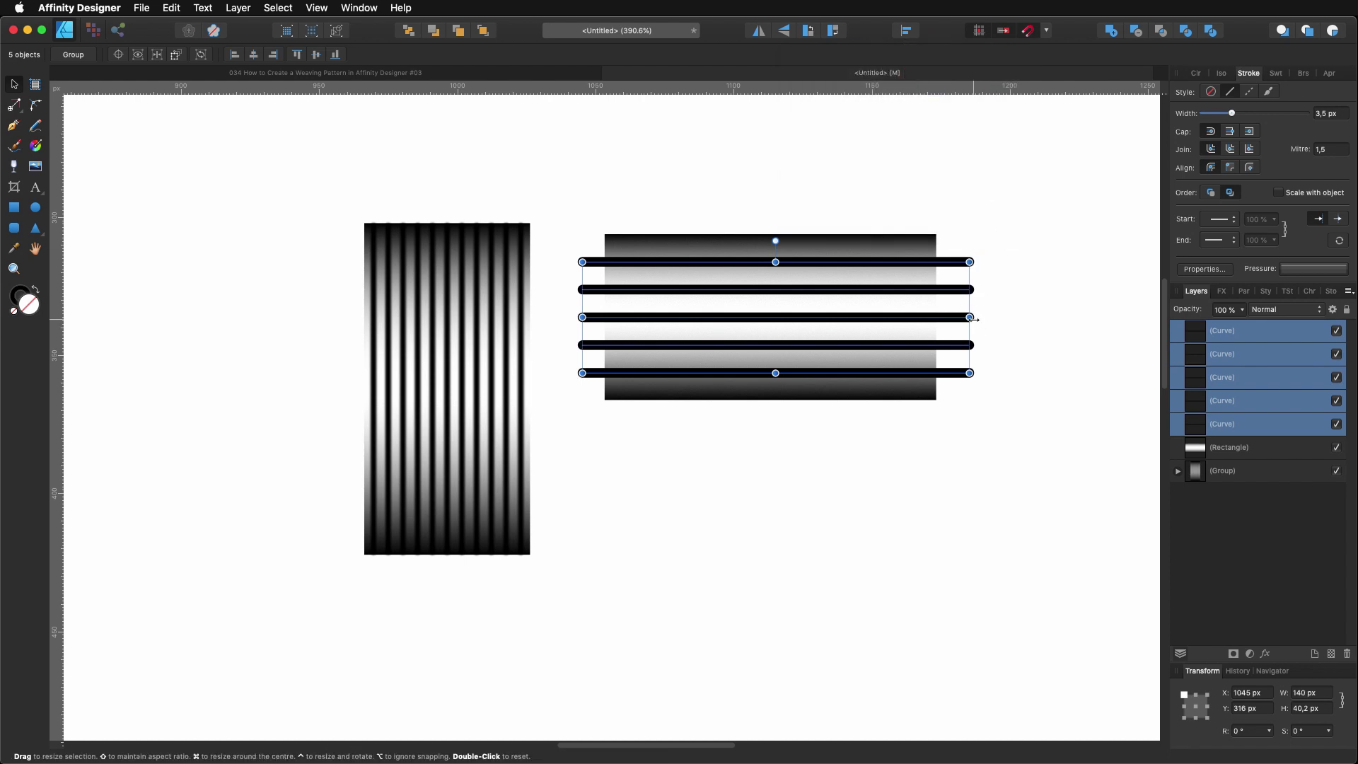
{"action": "left_click_drag", "start_coordinate": [969, 317], "coordinate": [931, 317]}
{"action": "left_click_drag", "start_coordinate": [582, 317], "coordinate": [610, 317]}
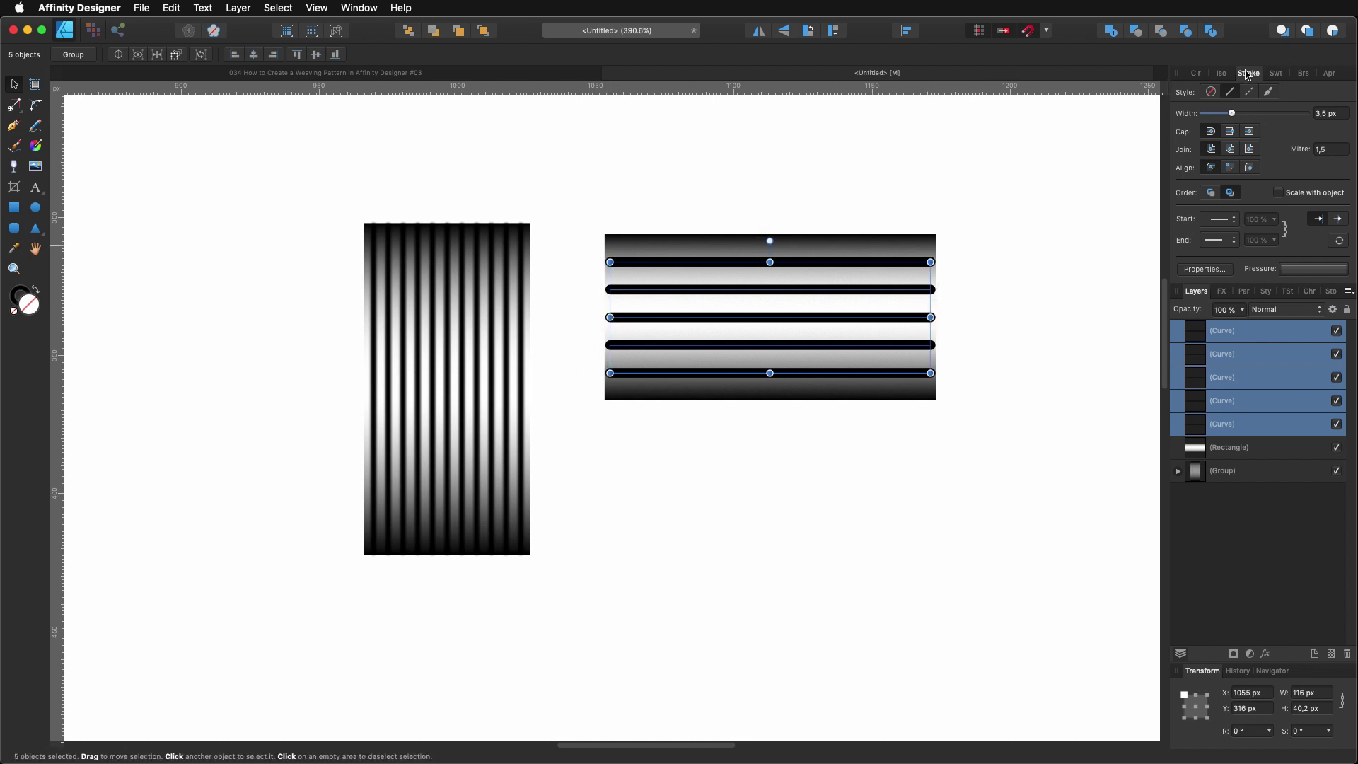
- Give the five lines butt caps and stretch them across the rectangle's full 120 px width
{"action": "left_click", "coordinate": [1231, 132]}
{"action": "left_click_drag", "start_coordinate": [609, 317], "coordinate": [605, 317]}
{"action": "left_click_drag", "start_coordinate": [931, 317], "coordinate": [939, 317]}
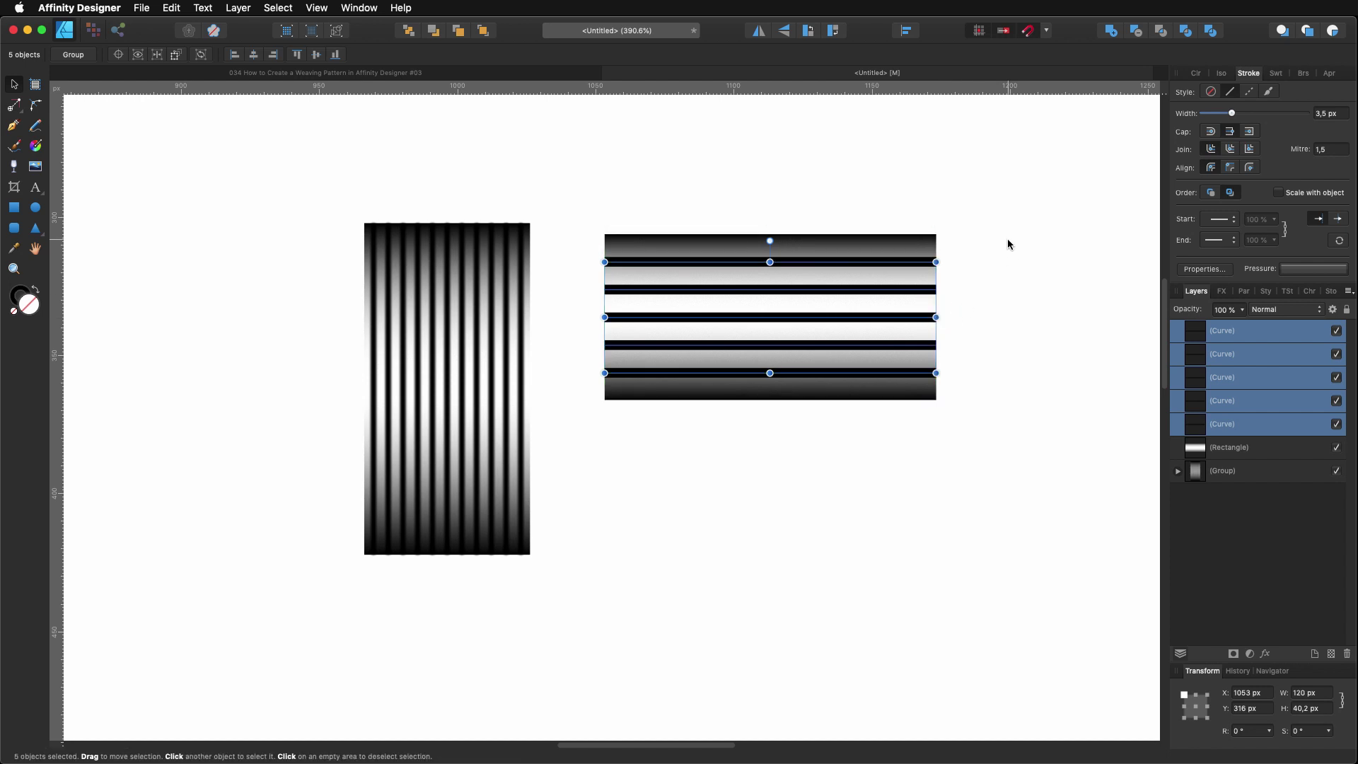
- Expand the line strokes and merge the five stripes into one filled shape with Add
{"action": "left_click", "coordinate": [244, 14]}
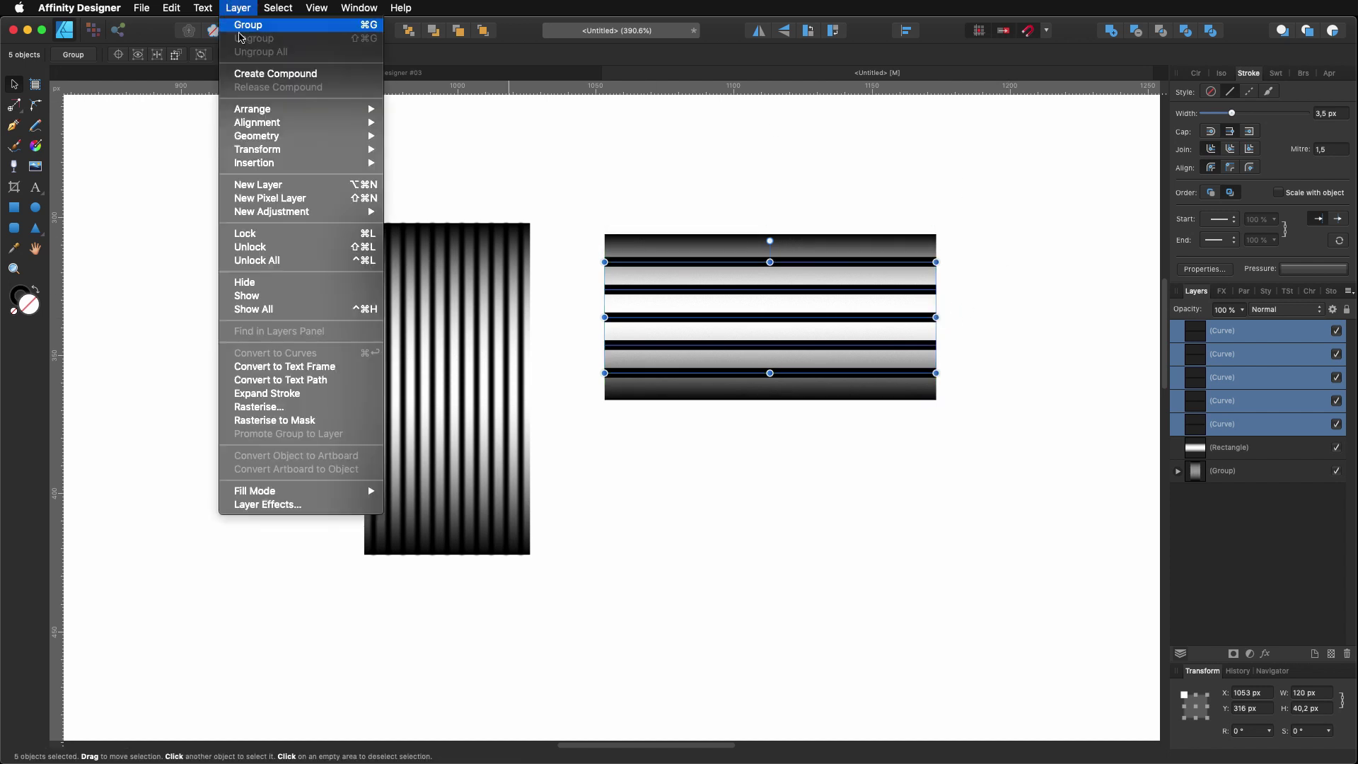
{"action": "left_click", "coordinate": [266, 398]}
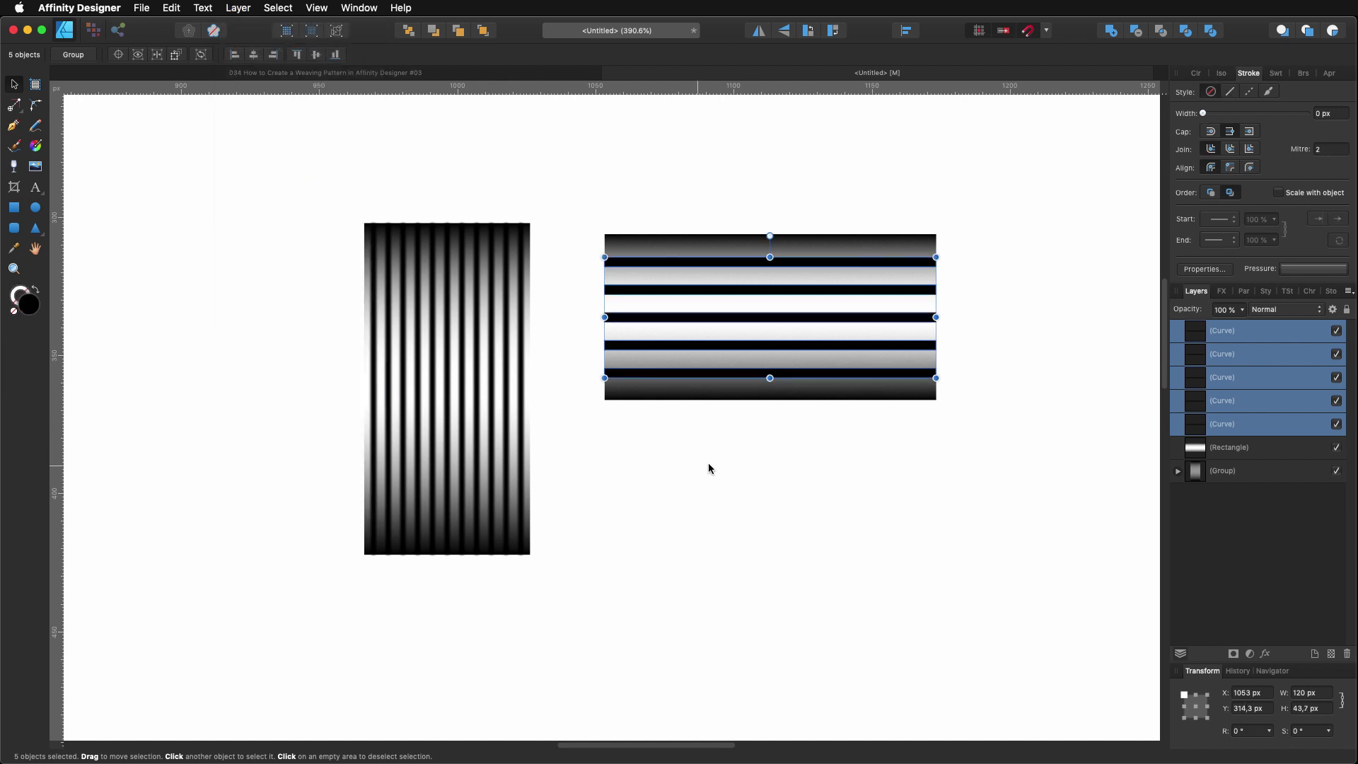
{"action": "left_click", "coordinate": [1112, 32]}
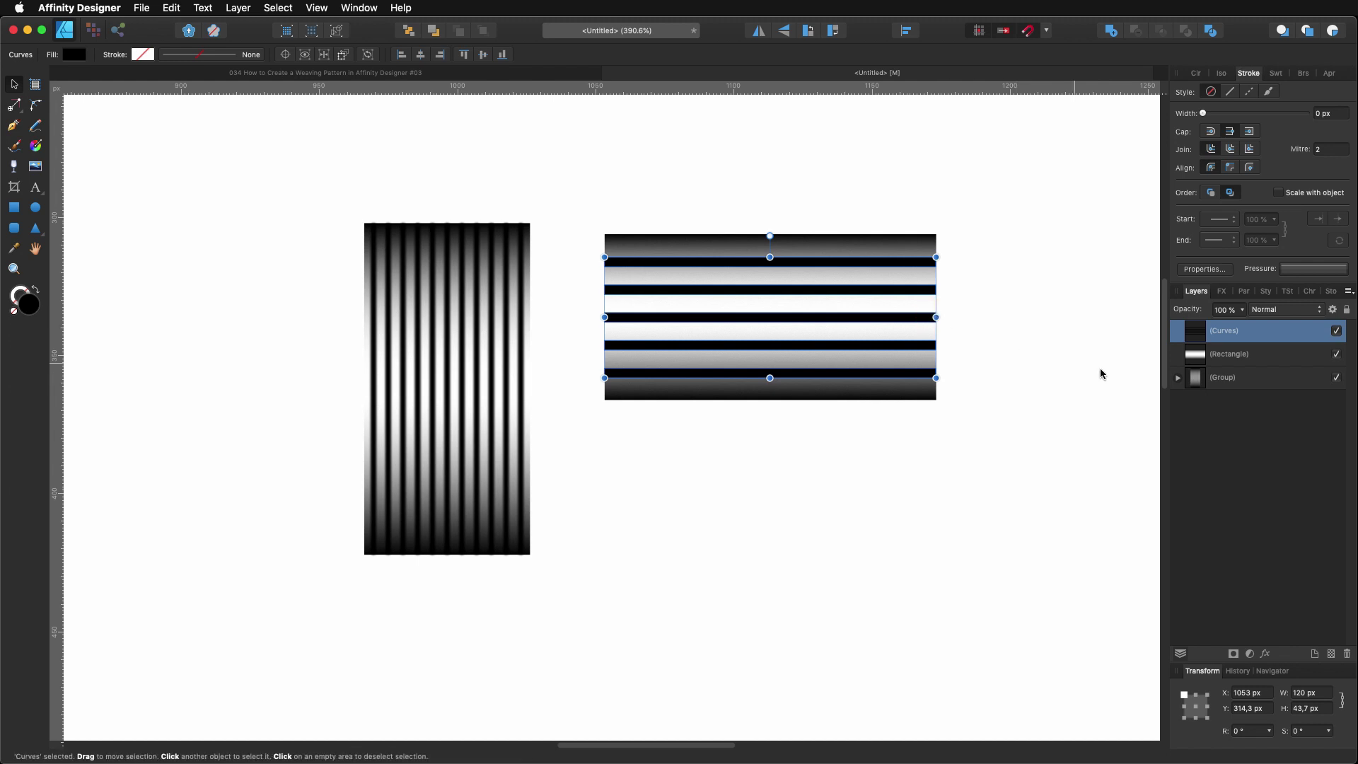
- Make the rectangle's gradient run horizontally from its left edge to its right edge
{"action": "left_click", "coordinate": [1192, 359]}
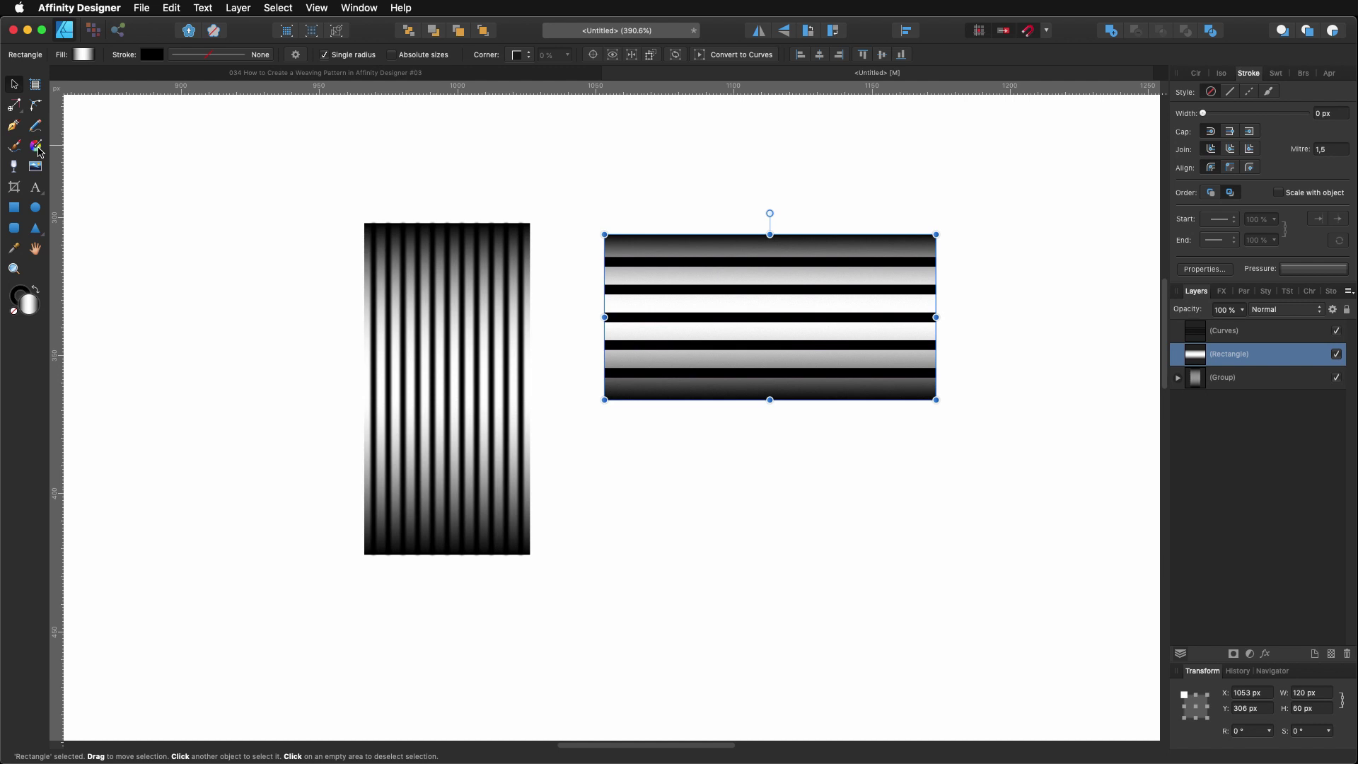
{"action": "left_click", "coordinate": [37, 146]}
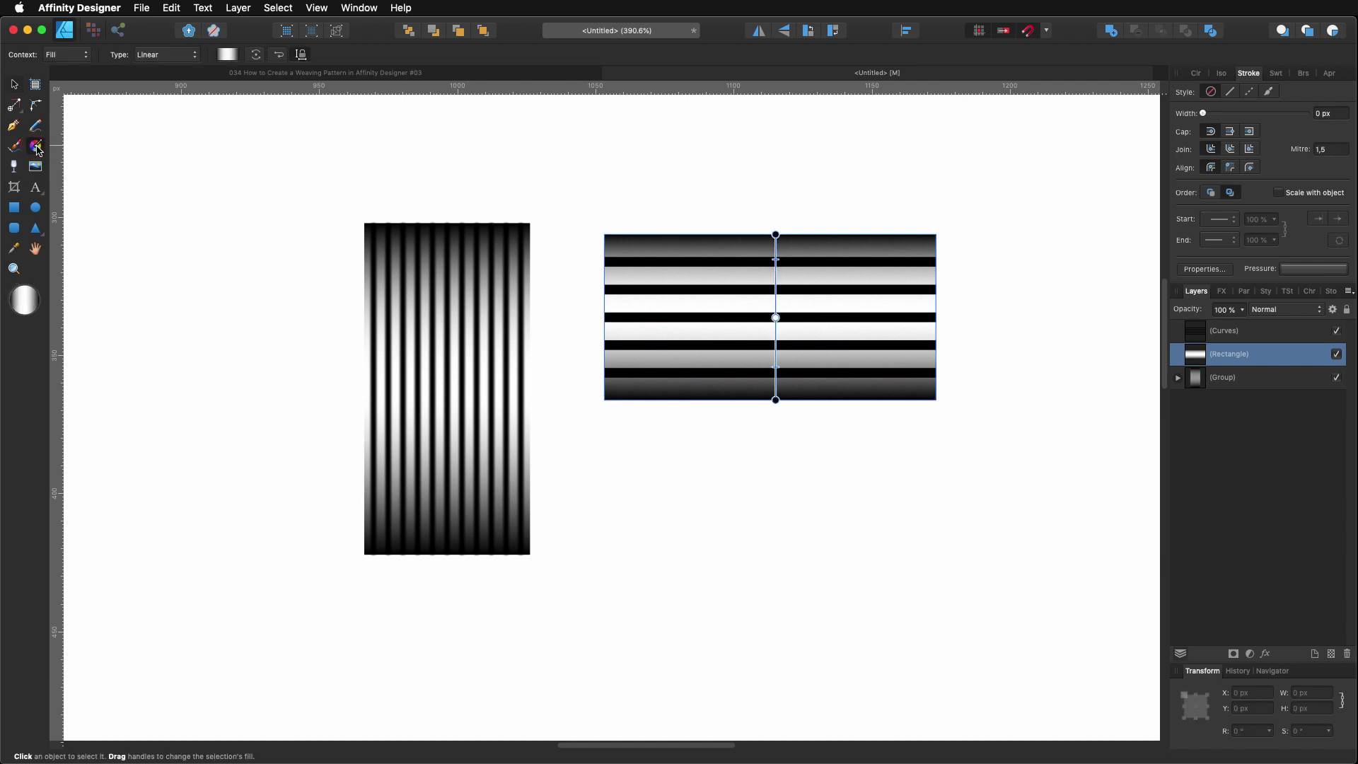
{"action": "left_click_drag", "start_coordinate": [707, 237], "coordinate": [605, 311]}
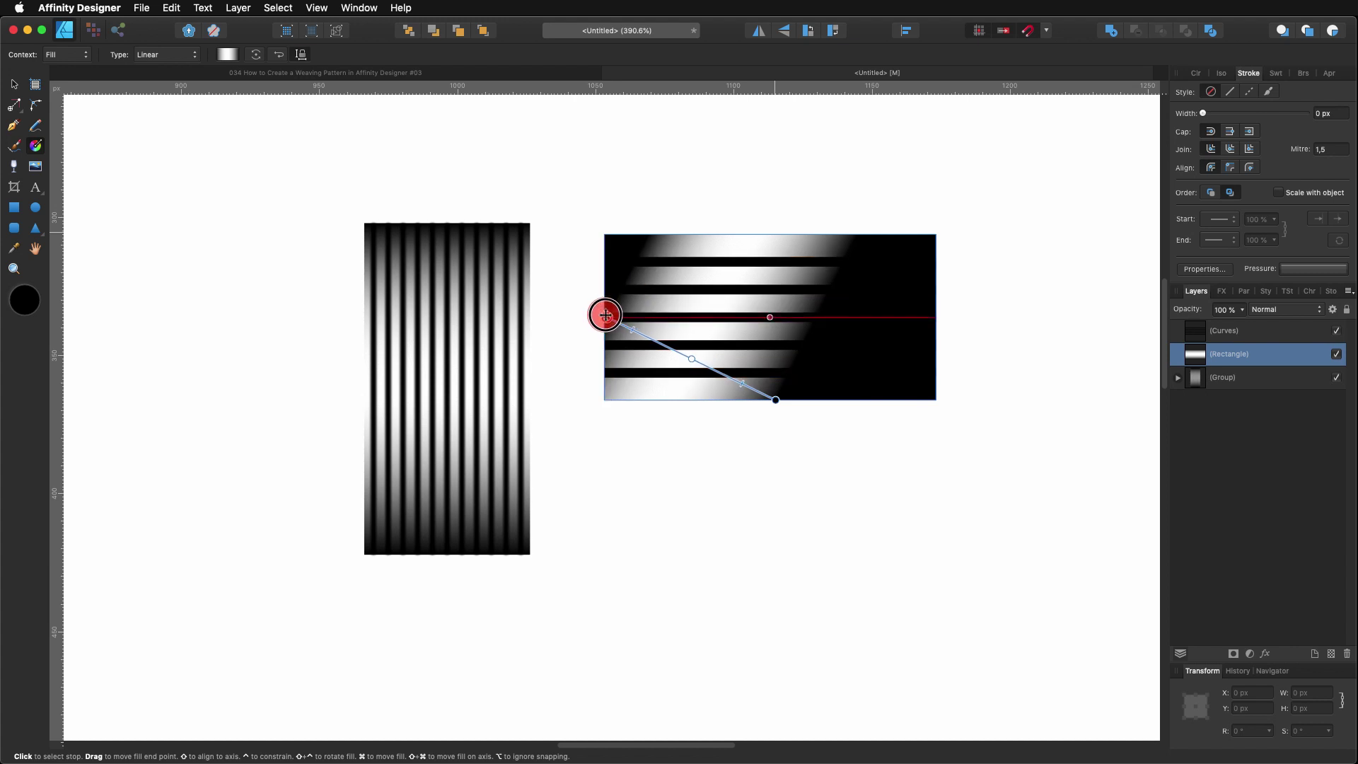
{"action": "left_click_drag", "start_coordinate": [775, 400], "coordinate": [936, 318]}
- Marquee-select the rectangle and its black stripes and group them with Cmd+G
{"action": "left_click", "coordinate": [20, 87]}
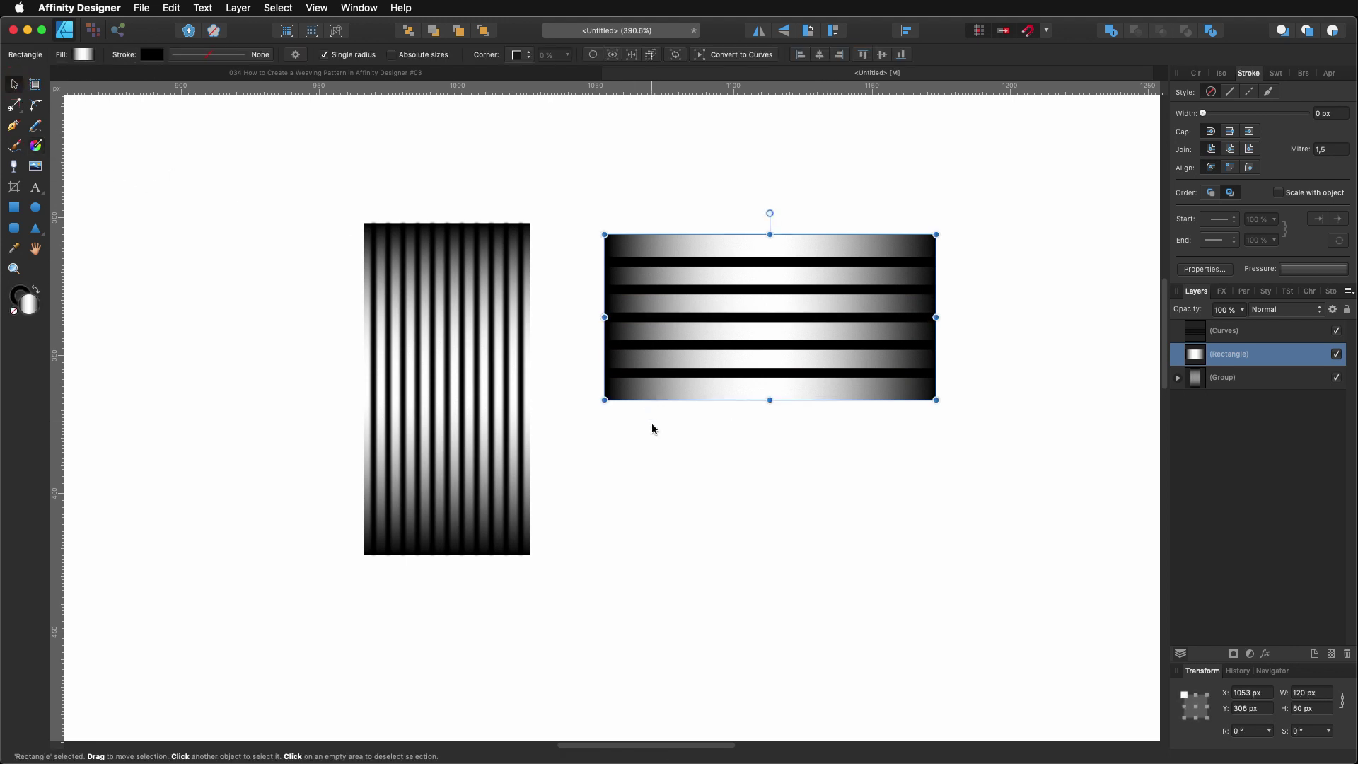
{"action": "left_click_drag", "start_coordinate": [570, 162], "coordinate": [1047, 508]}
{"action": "key", "text": "super"}
{"action": "key", "text": "super+g"}
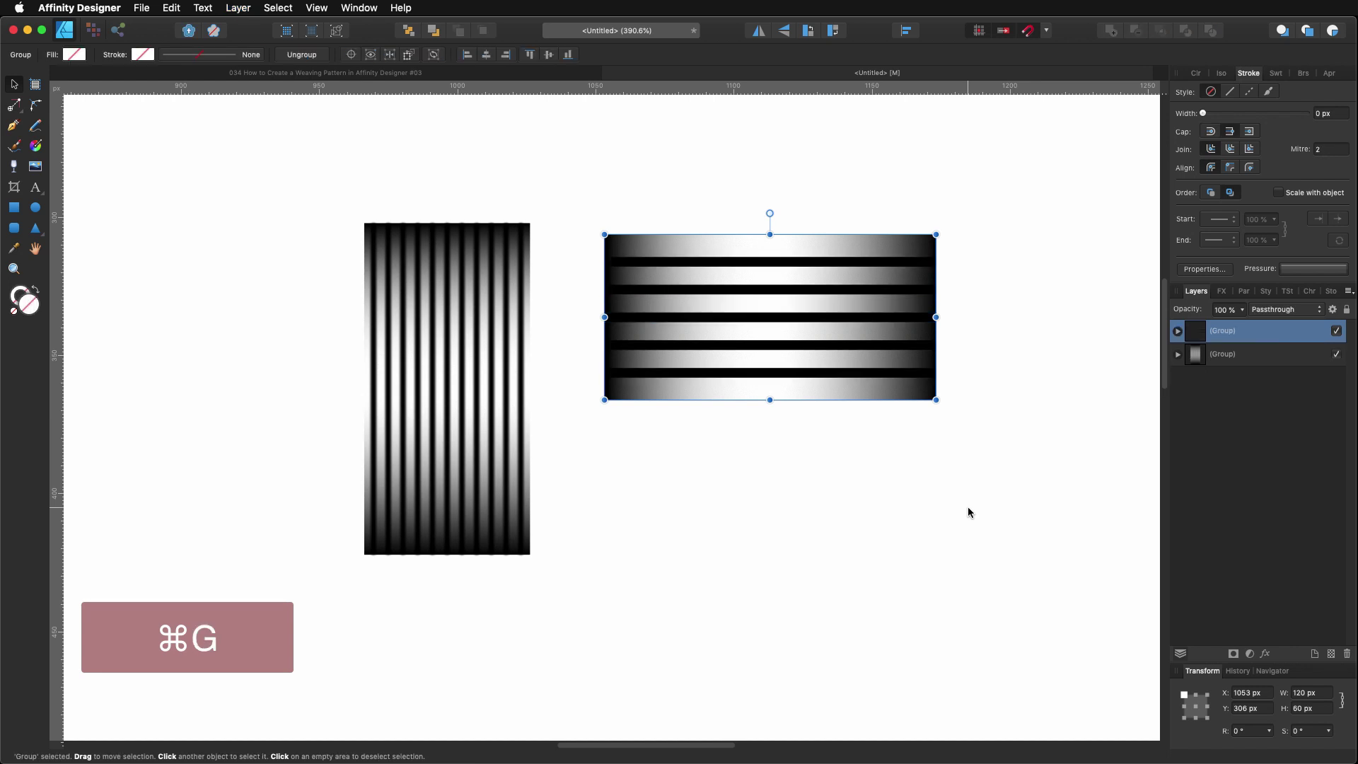
{"action": "scroll", "coordinate": [770, 452], "scroll_direction": "down", "scroll_amount": 10}
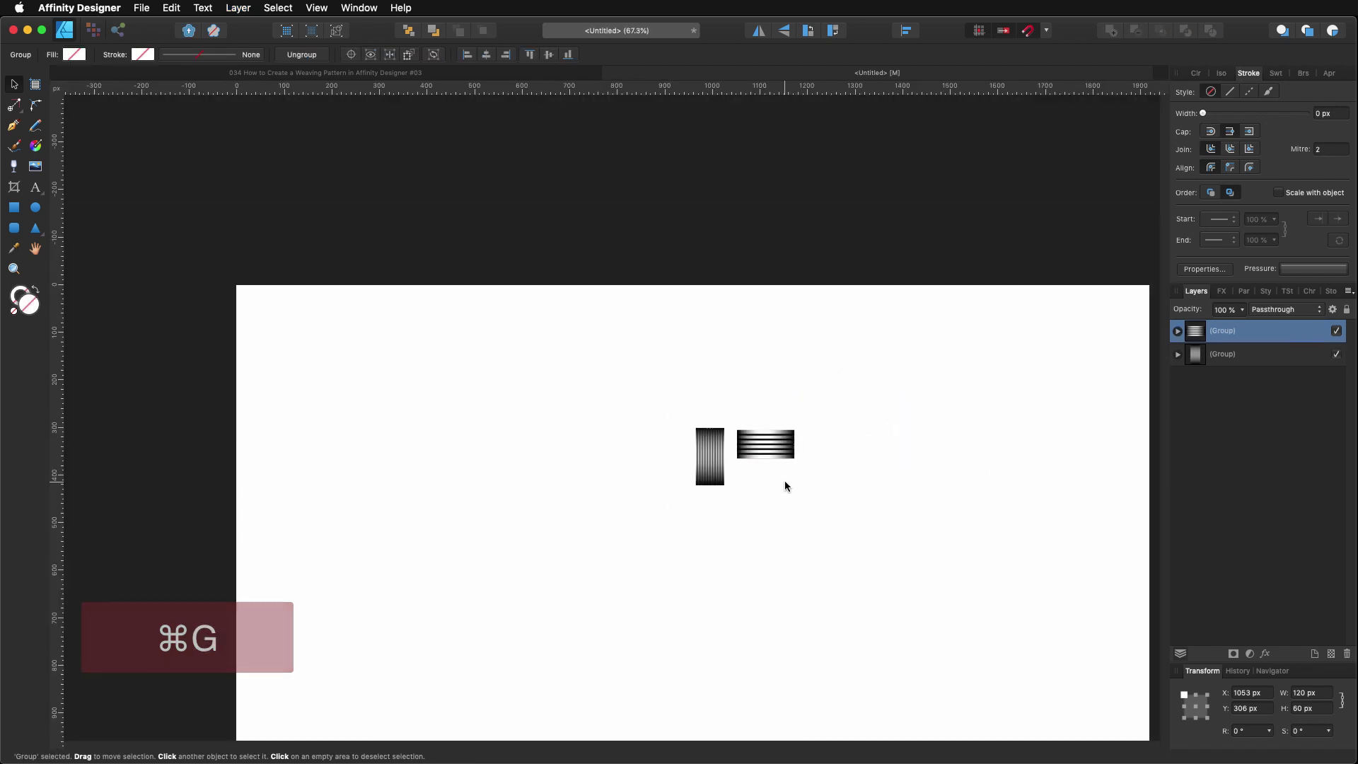
{"action": "scroll", "coordinate": [784, 493], "scroll_direction": "up", "scroll_amount": 10}
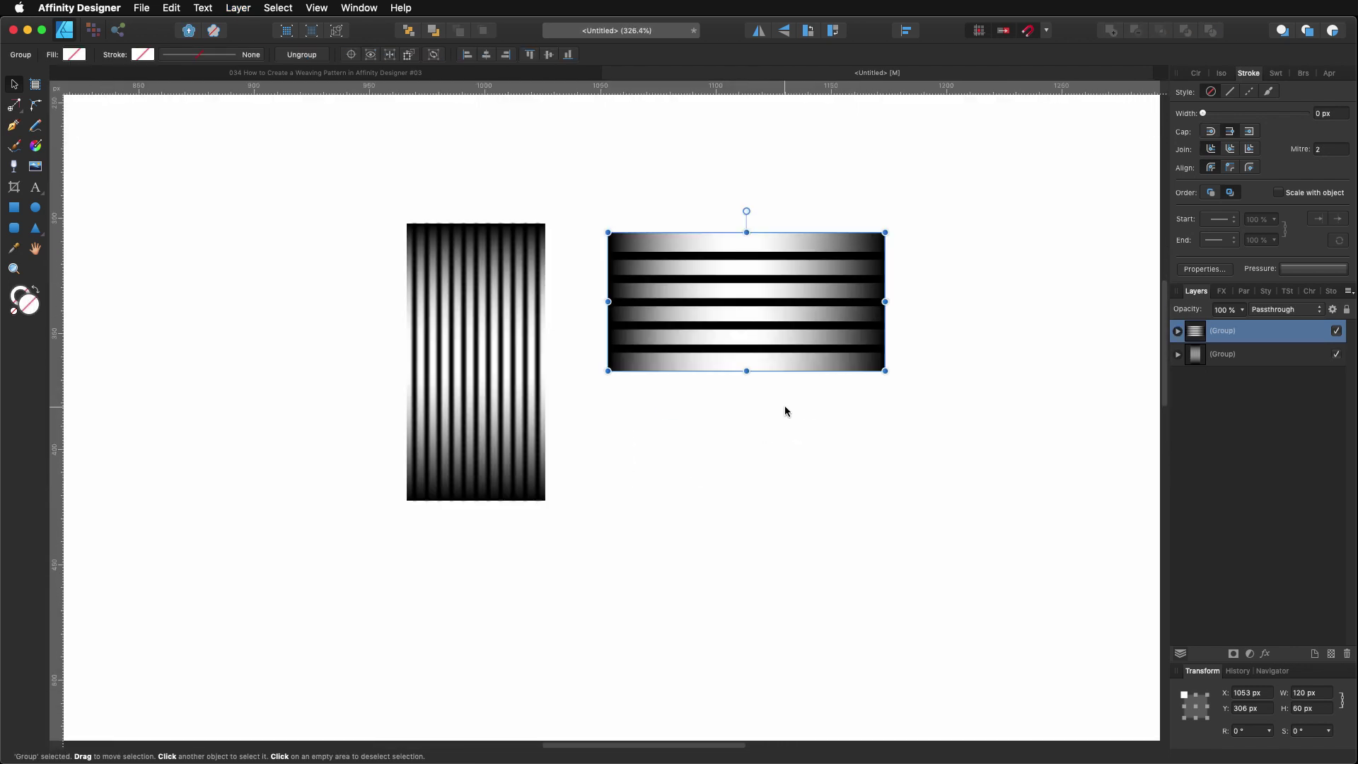
- Move the horizontal-stripe tile flush against the vertical-stripe tile
{"action": "left_click", "coordinate": [699, 439]}
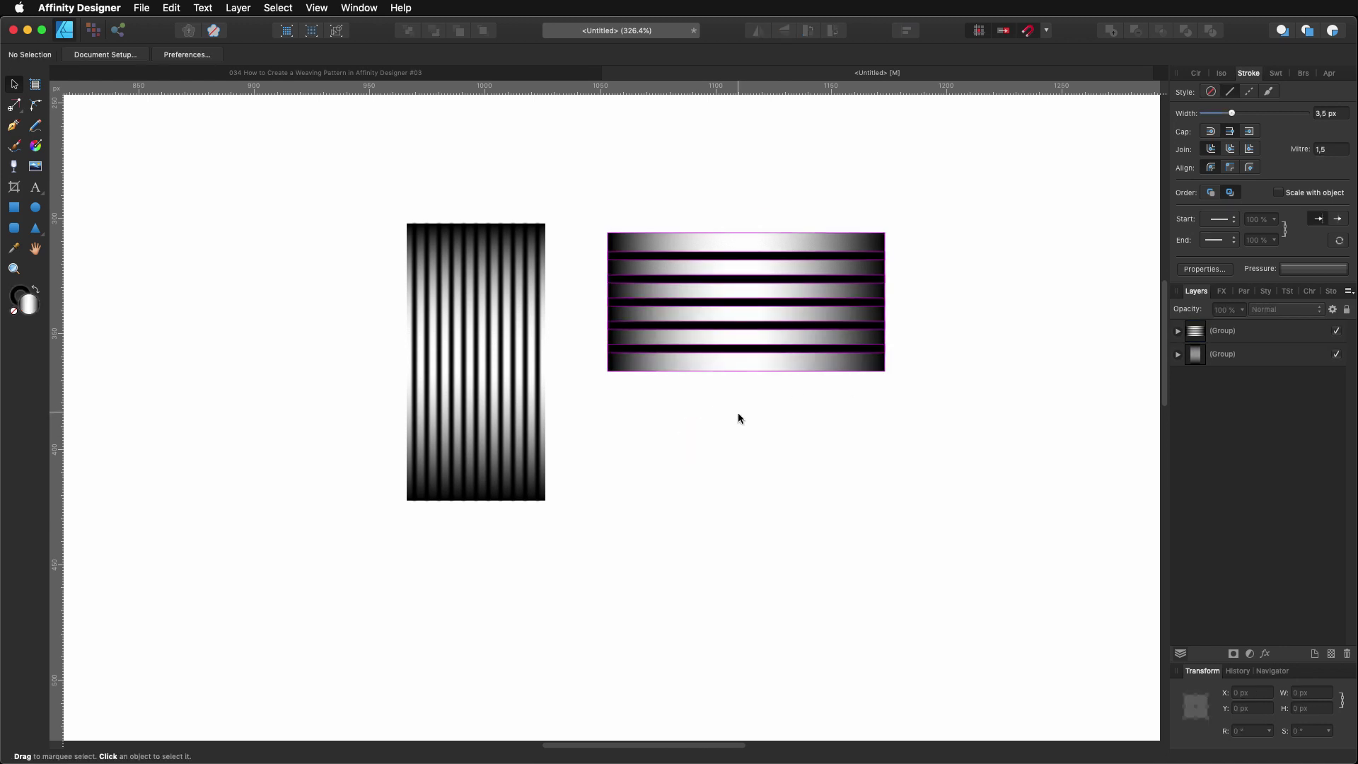
{"action": "left_click_drag", "start_coordinate": [736, 354], "coordinate": [677, 342]}
{"action": "mouse_move", "coordinate": [595, 355]}
{"action": "left_mouse_down"}
{"action": "mouse_move", "coordinate": [575, 353]}
{"action": "mouse_move", "coordinate": [607, 348]}
{"action": "left_mouse_up"}
{"action": "scroll", "coordinate": [575, 353], "scroll_direction": "up", "scroll_amount": 5}
{"action": "scroll", "coordinate": [575, 446], "scroll_direction": "down", "scroll_amount": 4}
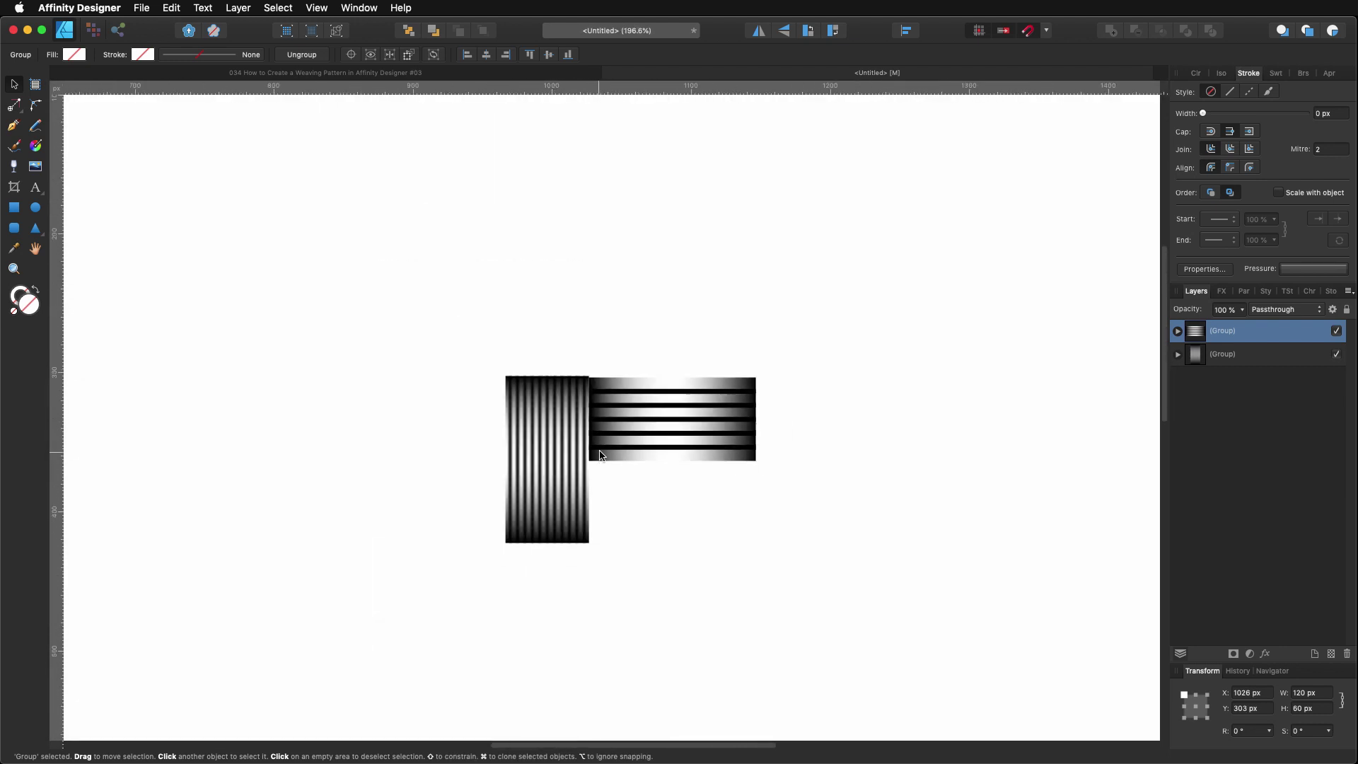
{"action": "scroll", "coordinate": [604, 399], "scroll_direction": "up", "scroll_amount": 5}
{"action": "left_click_drag", "start_coordinate": [572, 305], "coordinate": [573, 300]}
{"action": "scroll", "coordinate": [566, 333], "scroll_direction": "down", "scroll_amount": 6}
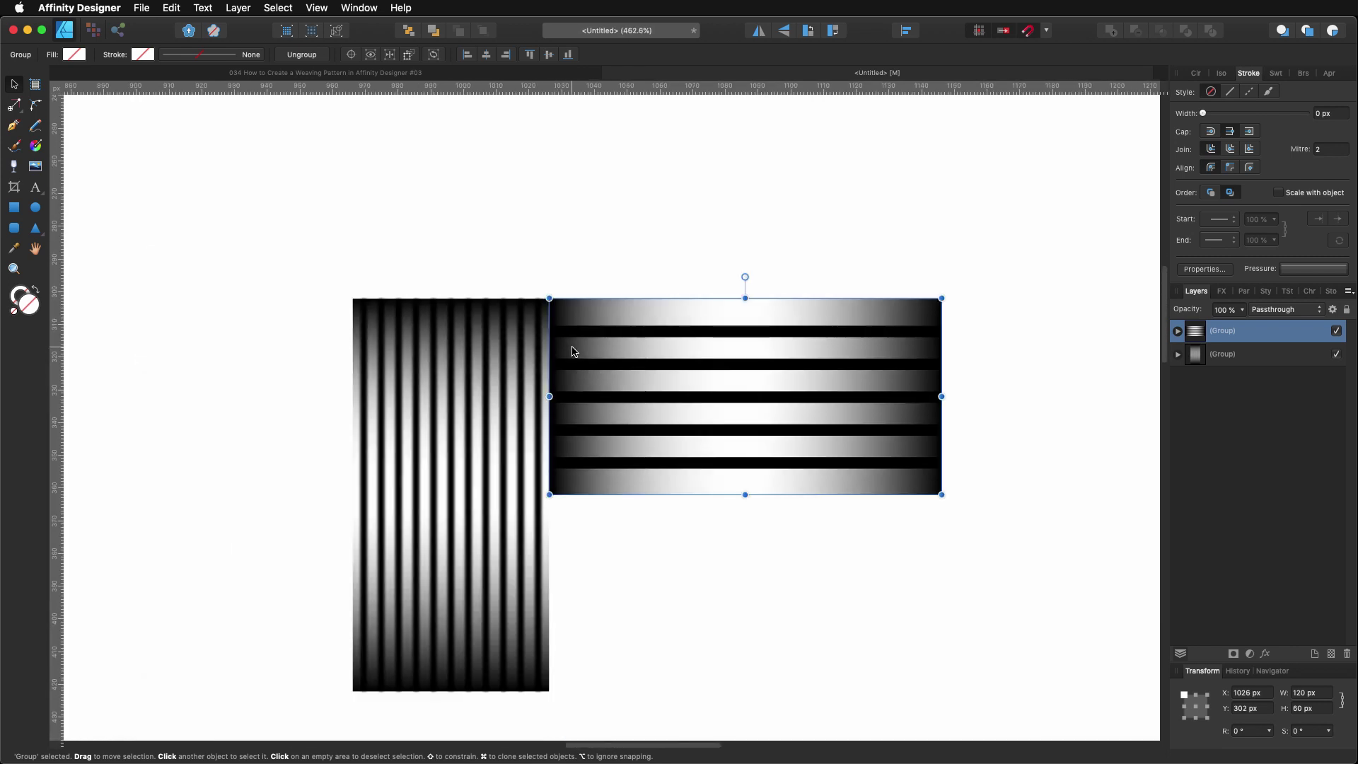
{"action": "scroll", "coordinate": [616, 481], "scroll_direction": "down", "scroll_amount": 2}
- Clone the vertical and horizontal tiles down and sideways into an alternating weave arrangement
{"action": "left_click", "coordinate": [525, 337]}
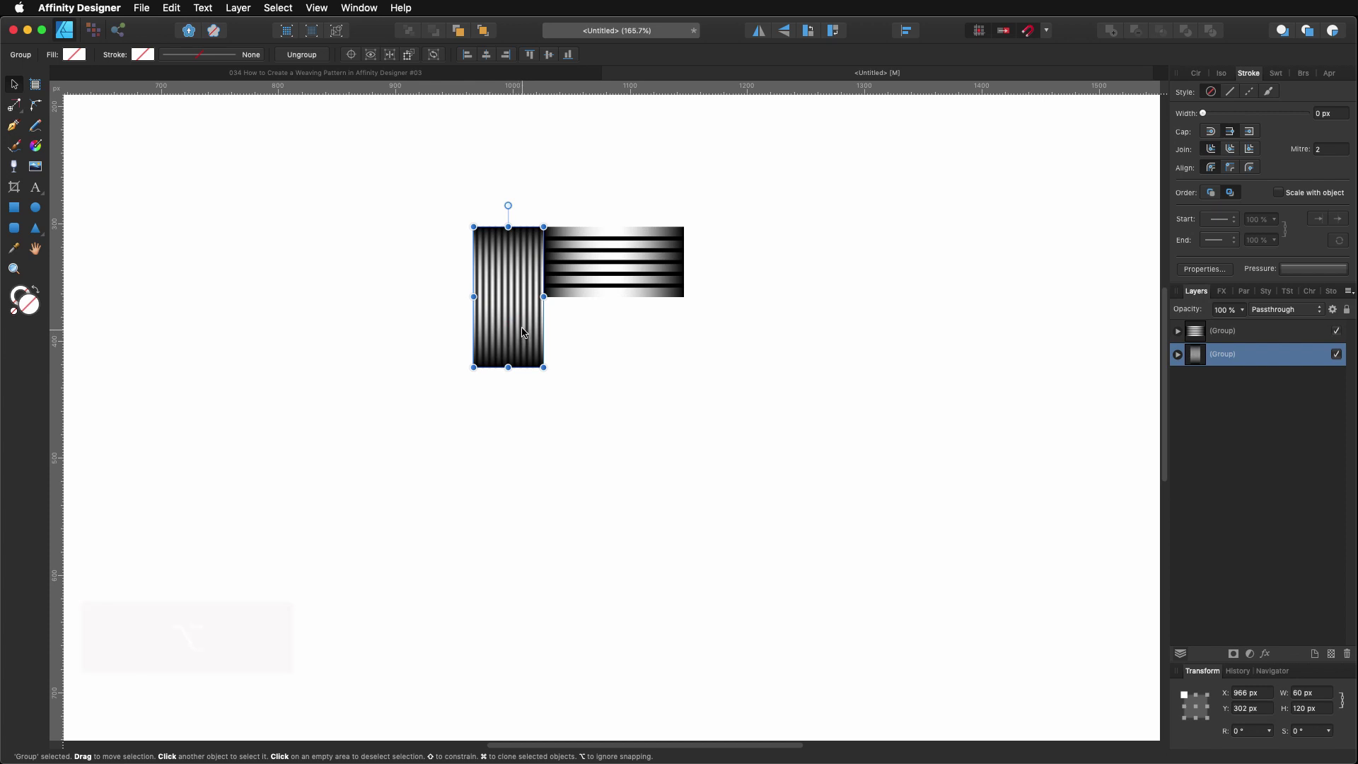
{"action": "mouse_move", "coordinate": [525, 338]}
{"action": "left_mouse_down"}
{"action": "mouse_move", "coordinate": [576, 425]}
{"action": "mouse_move", "coordinate": [578, 397]}
{"action": "left_mouse_up"}
{"action": "mouse_move", "coordinate": [577, 391]}
{"action": "left_mouse_down"}
{"action": "mouse_move", "coordinate": [648, 450]}
{"action": "mouse_move", "coordinate": [722, 480]}
{"action": "mouse_move", "coordinate": [724, 511]}
{"action": "left_mouse_up"}
{"action": "left_click", "coordinate": [587, 259]}
{"action": "mouse_move", "coordinate": [587, 258]}
{"action": "left_mouse_down"}
{"action": "mouse_move", "coordinate": [691, 339]}
{"action": "mouse_move", "coordinate": [660, 328]}
{"action": "mouse_move", "coordinate": [785, 359]}
{"action": "mouse_move", "coordinate": [753, 410]}
{"action": "left_mouse_up"}
{"action": "mouse_move", "coordinate": [718, 471]}
{"action": "left_mouse_down"}
{"action": "mouse_move", "coordinate": [752, 212]}
{"action": "mouse_move", "coordinate": [721, 495]}
{"action": "mouse_move", "coordinate": [818, 248]}
{"action": "mouse_move", "coordinate": [703, 218]}
{"action": "mouse_move", "coordinate": [785, 299]}
{"action": "left_mouse_up"}
{"action": "left_click", "coordinate": [760, 411]}
{"action": "mouse_move", "coordinate": [761, 411]}
{"action": "left_mouse_down"}
{"action": "mouse_move", "coordinate": [655, 403]}
{"action": "mouse_move", "coordinate": [455, 424]}
{"action": "mouse_move", "coordinate": [488, 415]}
{"action": "mouse_move", "coordinate": [450, 457]}
{"action": "mouse_move", "coordinate": [550, 487]}
{"action": "left_mouse_up"}
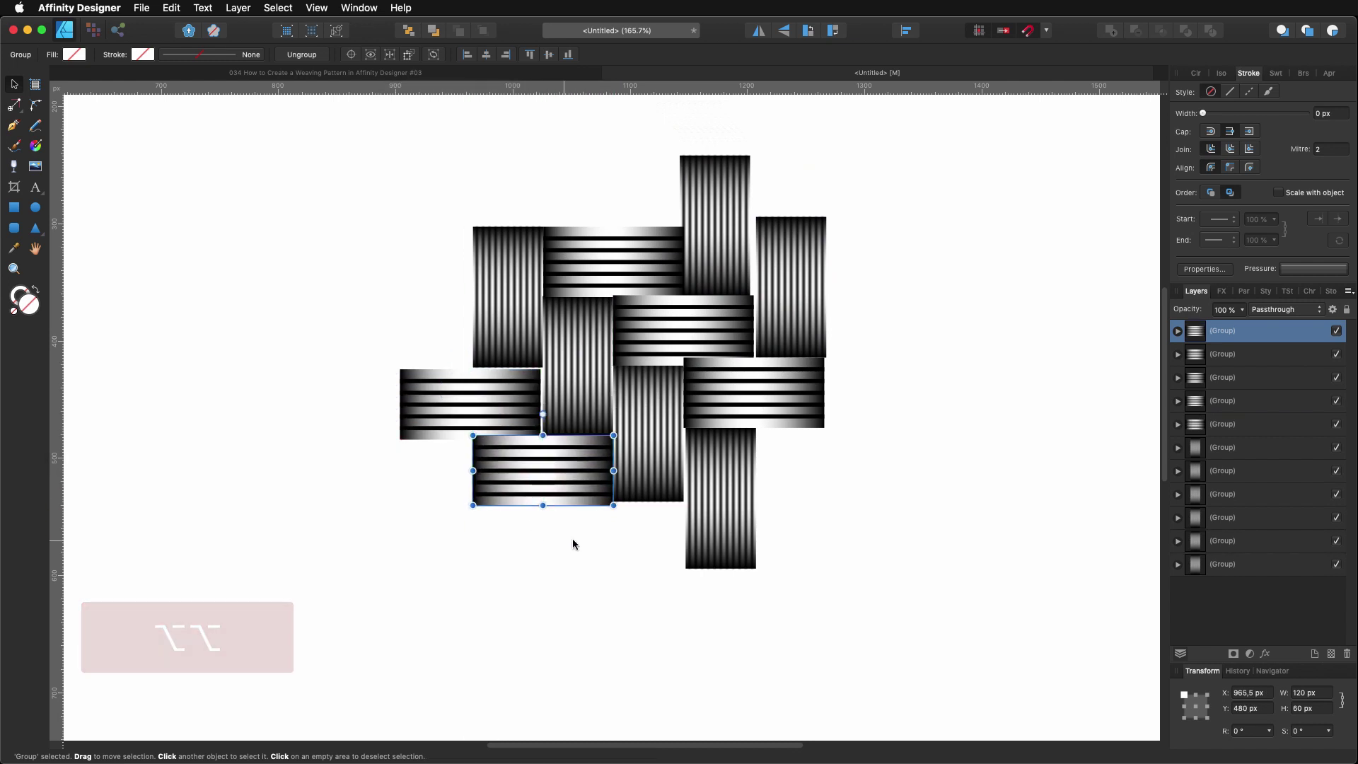
- Nudge the upper-left and left-side tiles into line, placing the left horizontal tile at X 900
{"action": "left_click_drag", "start_coordinate": [521, 311], "coordinate": [514, 306]}
{"action": "left_click_drag", "start_coordinate": [597, 258], "coordinate": [598, 253]}
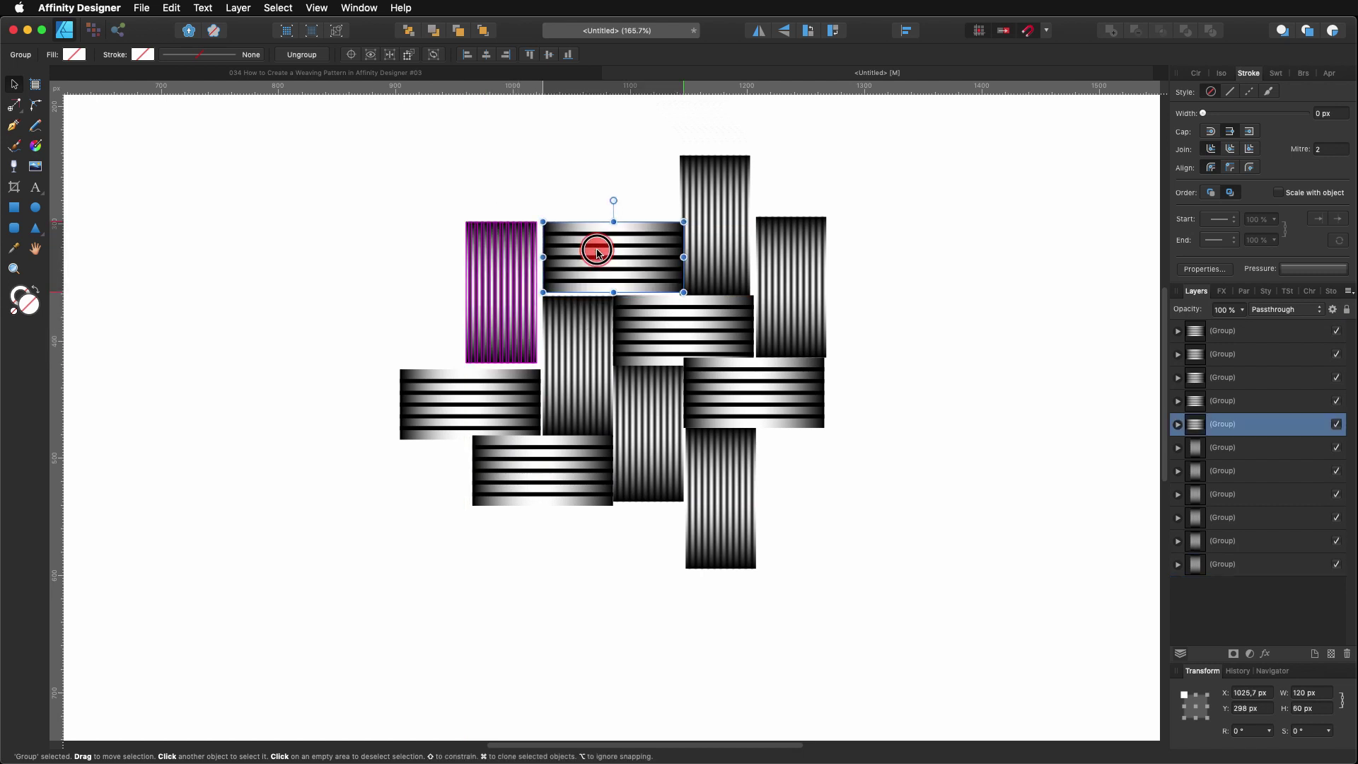
{"action": "left_click_drag", "start_coordinate": [545, 459], "coordinate": [543, 471]}
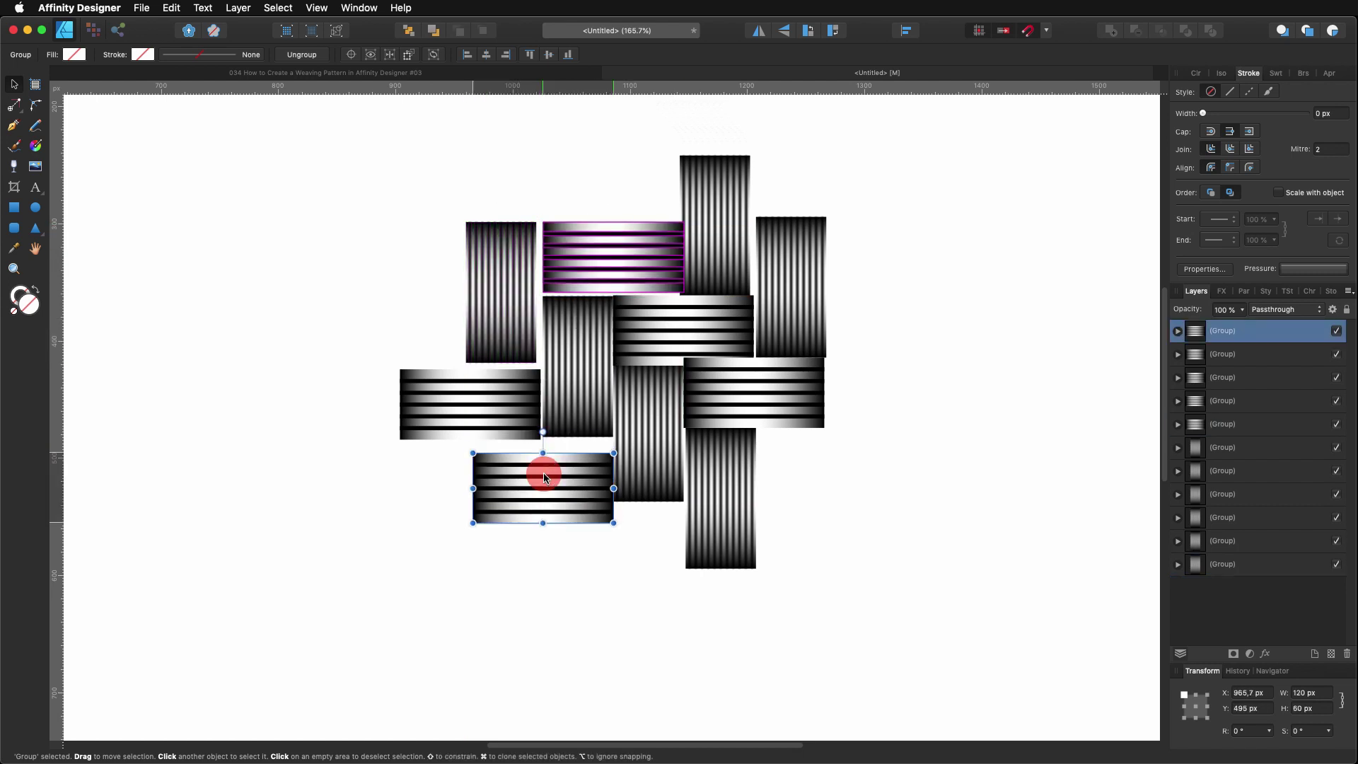
{"action": "left_click_drag", "start_coordinate": [503, 414], "coordinate": [485, 414]}
{"action": "left_click_drag", "start_coordinate": [550, 479], "coordinate": [539, 481]}
{"action": "left_click_drag", "start_coordinate": [481, 414], "coordinate": [494, 412]}
{"action": "scroll", "coordinate": [511, 364], "scroll_direction": "up", "scroll_amount": 8}
{"action": "mouse_move", "coordinate": [512, 364]}
{"action": "left_mouse_down"}
{"action": "mouse_move", "coordinate": [500, 363]}
{"action": "mouse_move", "coordinate": [512, 367]}
{"action": "left_mouse_up"}
{"action": "scroll", "coordinate": [658, 272], "scroll_direction": "up", "scroll_amount": 10}
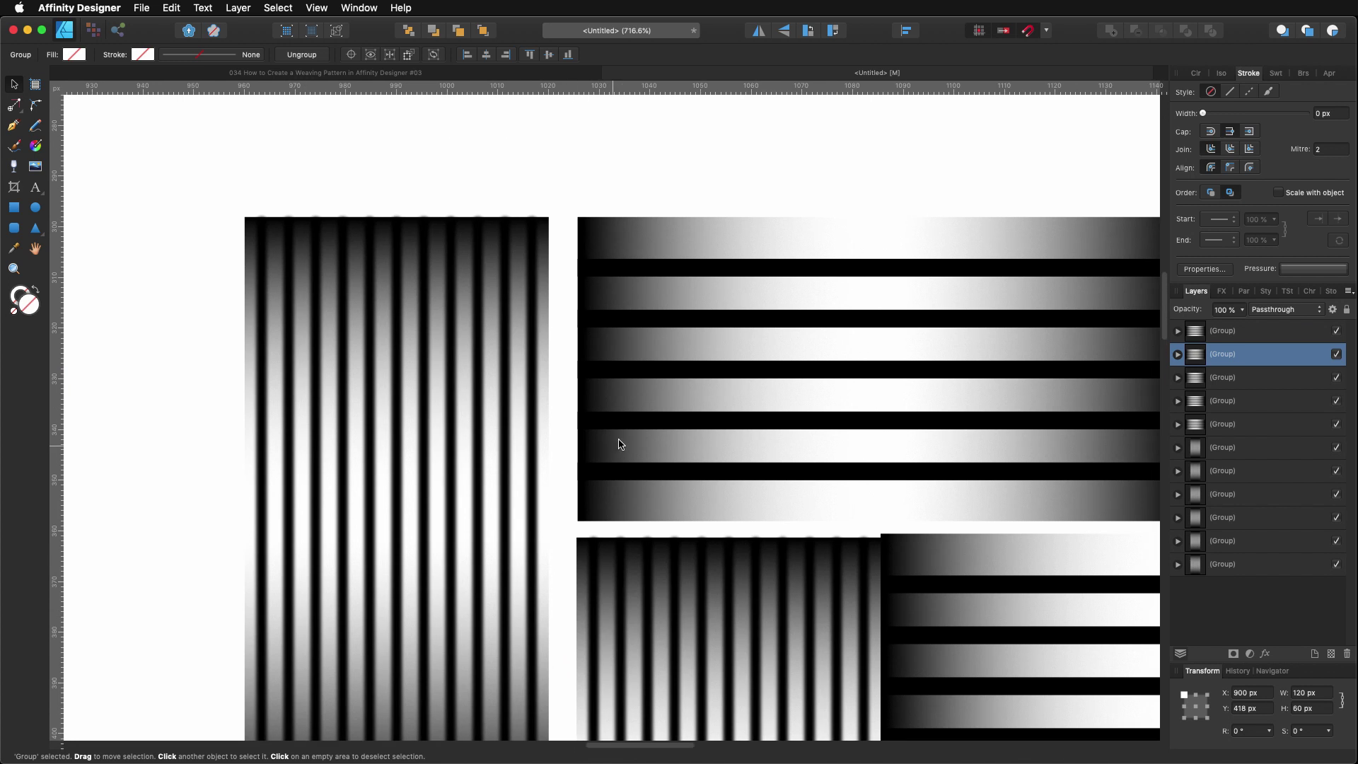
- Shift the lower tiles into place, snapping a vertical tile to X 1020 and closing gaps
{"action": "left_click_drag", "start_coordinate": [647, 394], "coordinate": [619, 394]}
{"action": "left_click_drag", "start_coordinate": [668, 596], "coordinate": [640, 578]}
{"action": "scroll", "coordinate": [596, 557], "scroll_direction": "up", "scroll_amount": 10}
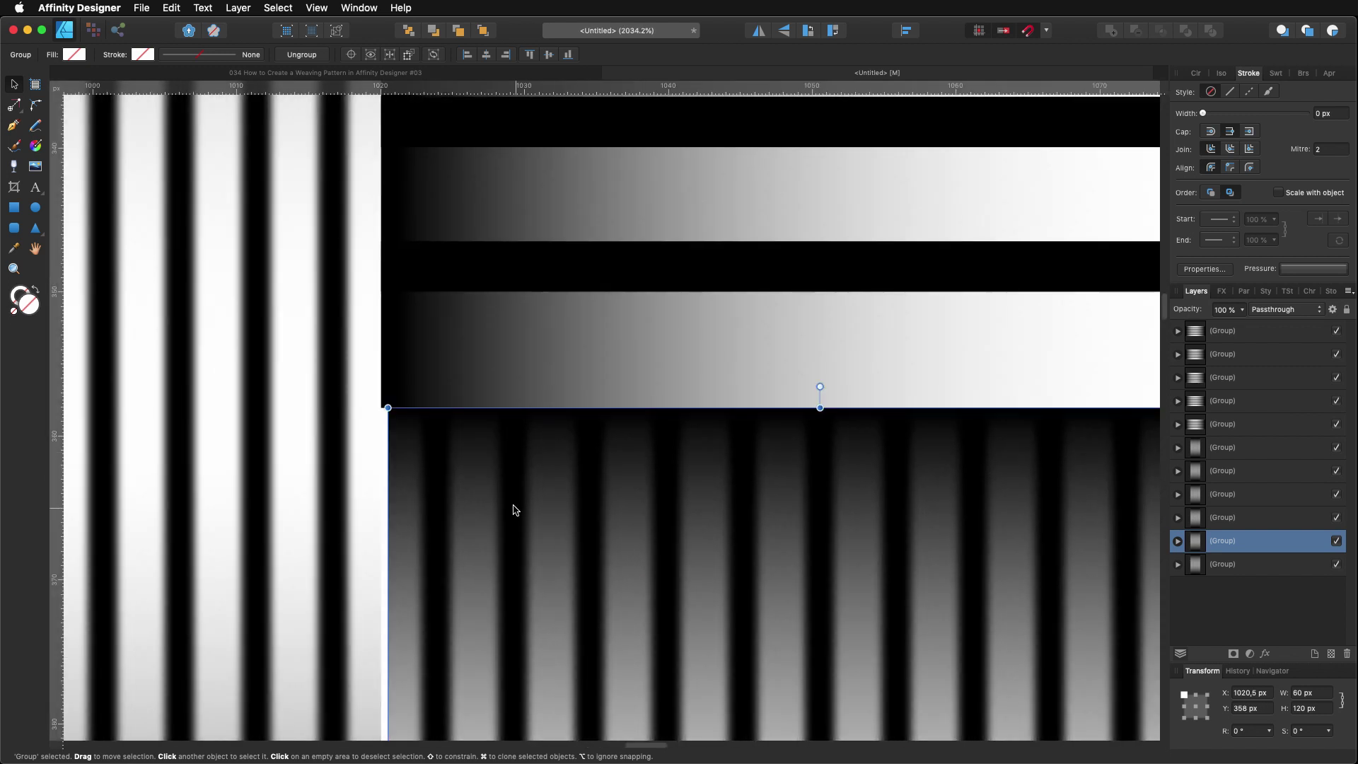
{"action": "scroll", "coordinate": [380, 428], "scroll_direction": "left", "scroll_amount": 5}
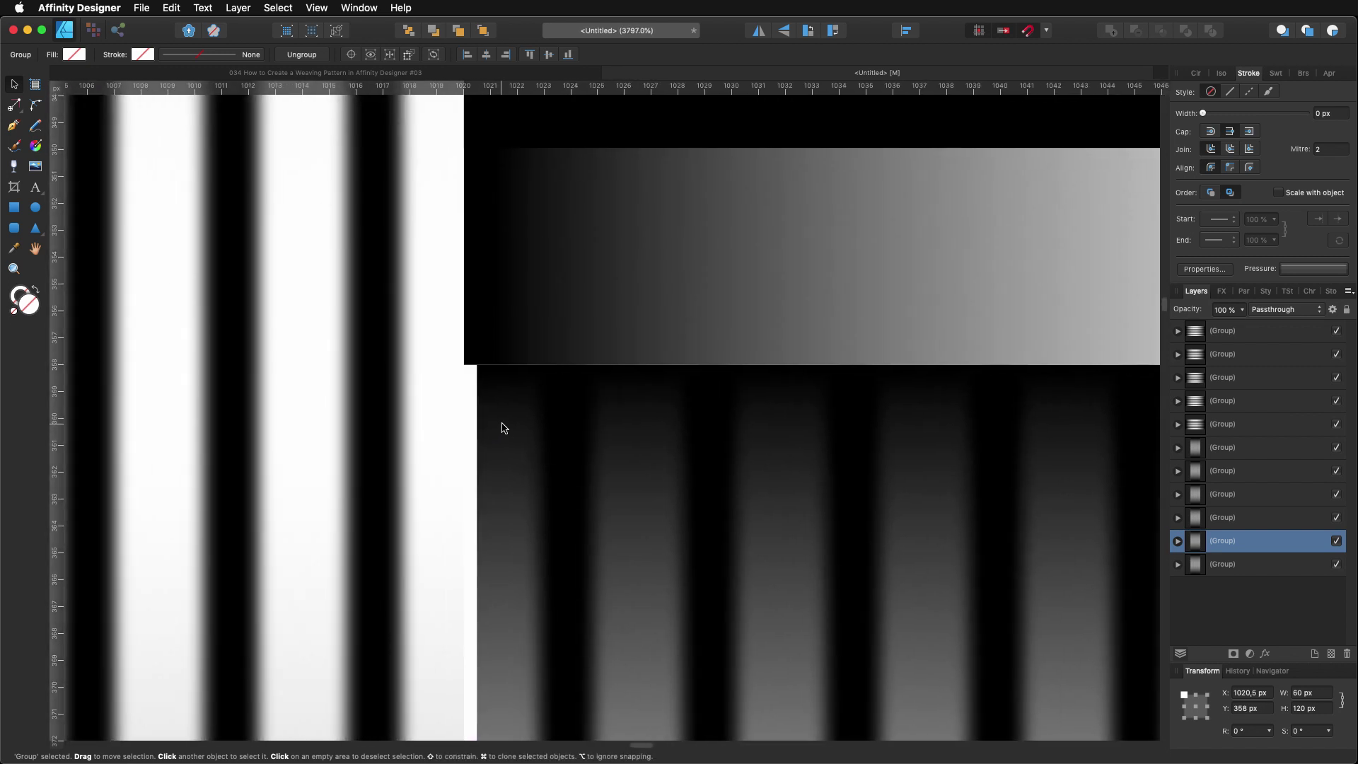
{"action": "left_click_drag", "start_coordinate": [505, 423], "coordinate": [495, 428]}
{"action": "scroll", "coordinate": [495, 428], "scroll_direction": "down", "scroll_amount": 15}
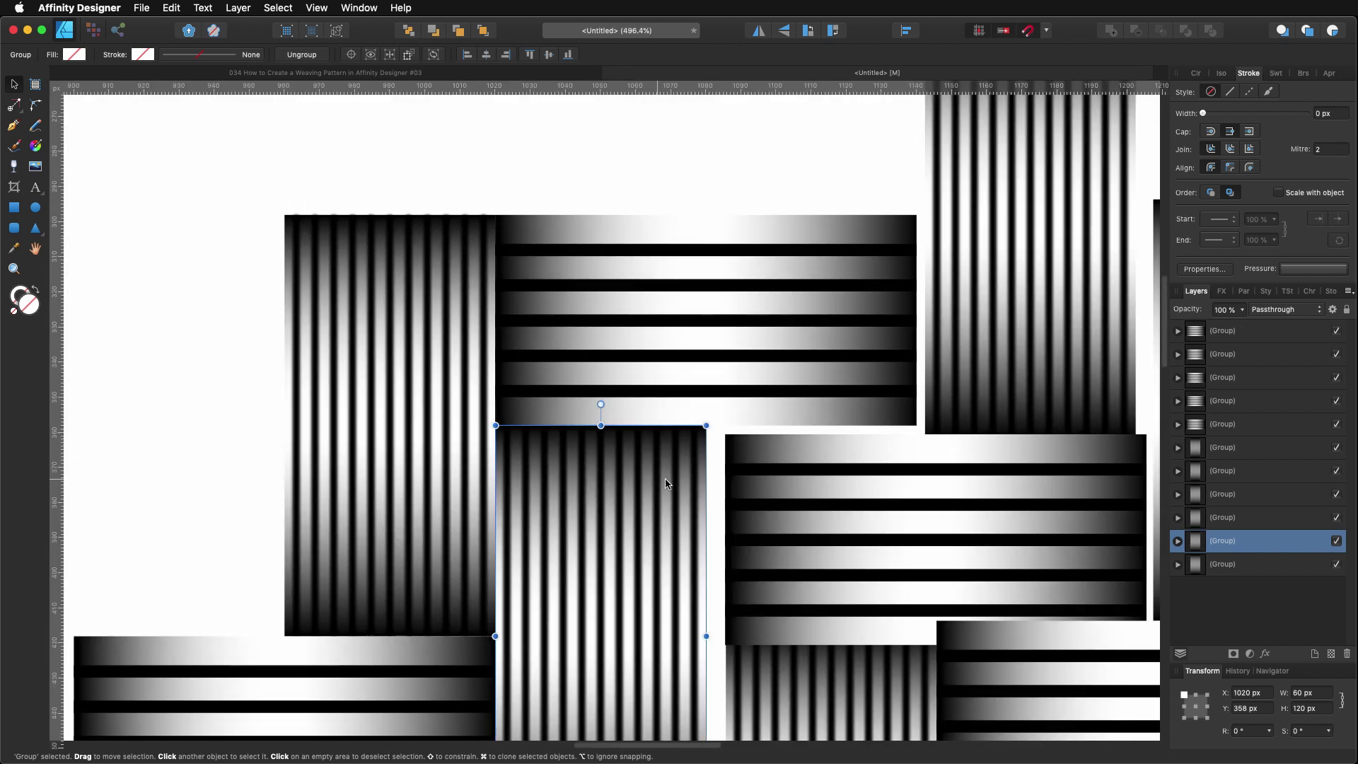
{"action": "left_click", "coordinate": [797, 469]}
{"action": "scroll", "coordinate": [758, 449], "scroll_direction": "up", "scroll_amount": 6}
{"action": "scroll", "coordinate": [759, 450], "scroll_direction": "up", "scroll_amount": 5}
{"action": "left_click_drag", "start_coordinate": [691, 455], "coordinate": [614, 419]}
{"action": "scroll", "coordinate": [619, 421], "scroll_direction": "down", "scroll_amount": 8}
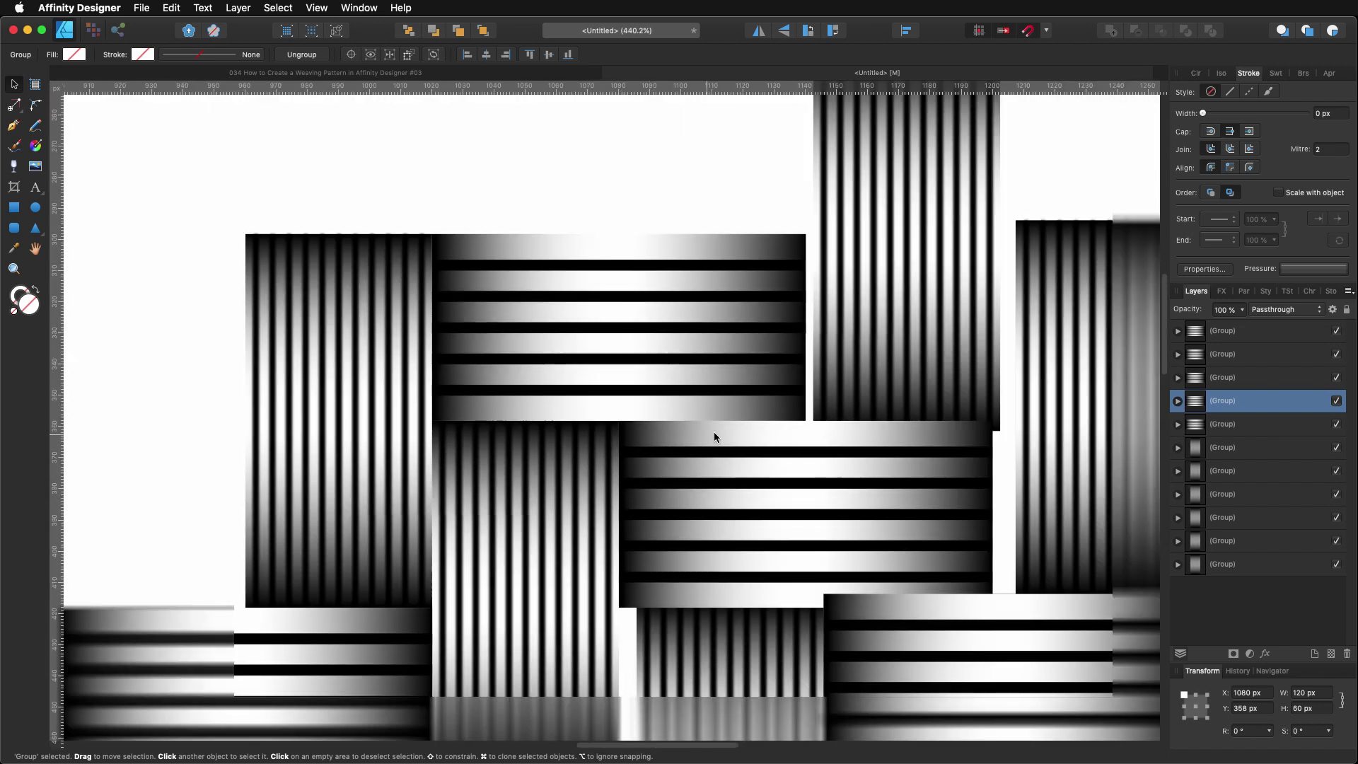
{"action": "scroll", "coordinate": [763, 425], "scroll_direction": "up", "scroll_amount": 8}
- Raise a vertical tile flush with its neighbour at X 1140, Y 238.2 px
{"action": "left_click", "coordinate": [746, 419]}
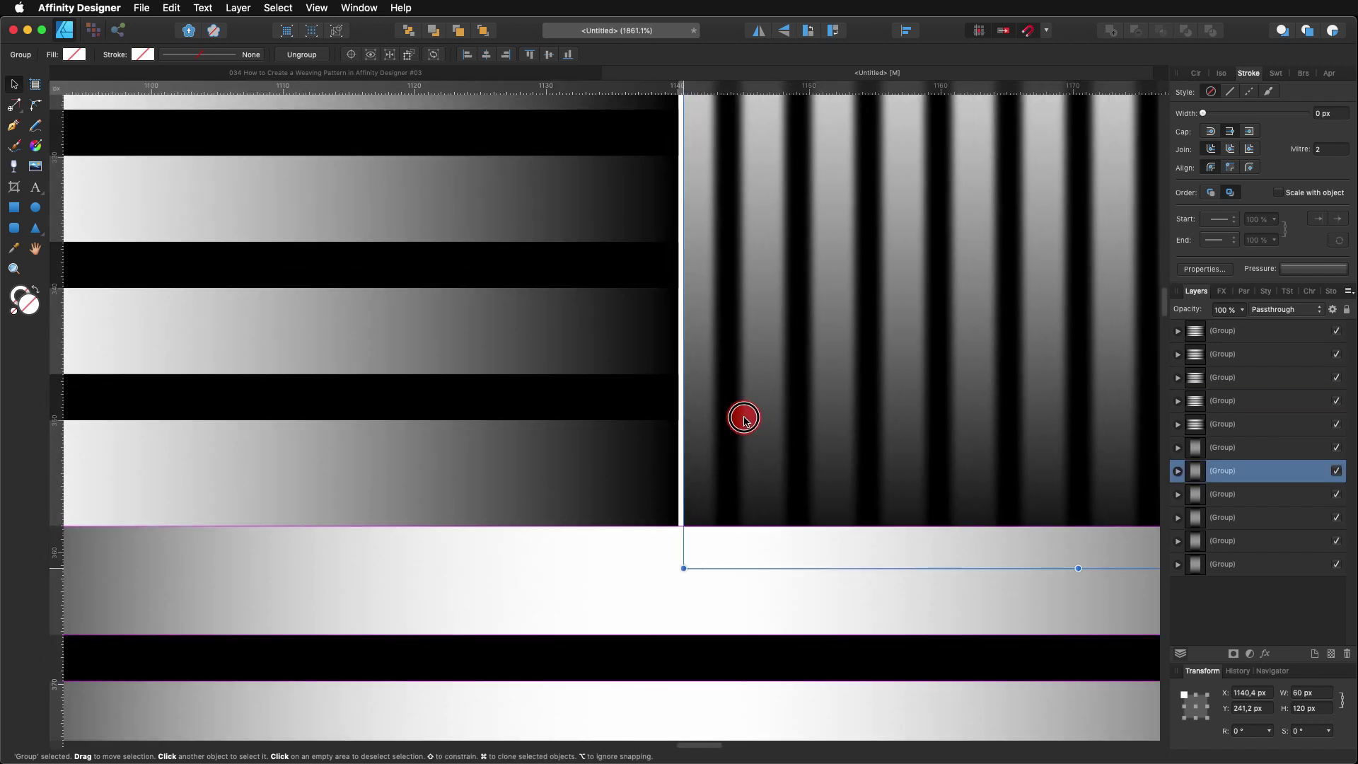
{"action": "left_click_drag", "start_coordinate": [743, 419], "coordinate": [739, 382]}
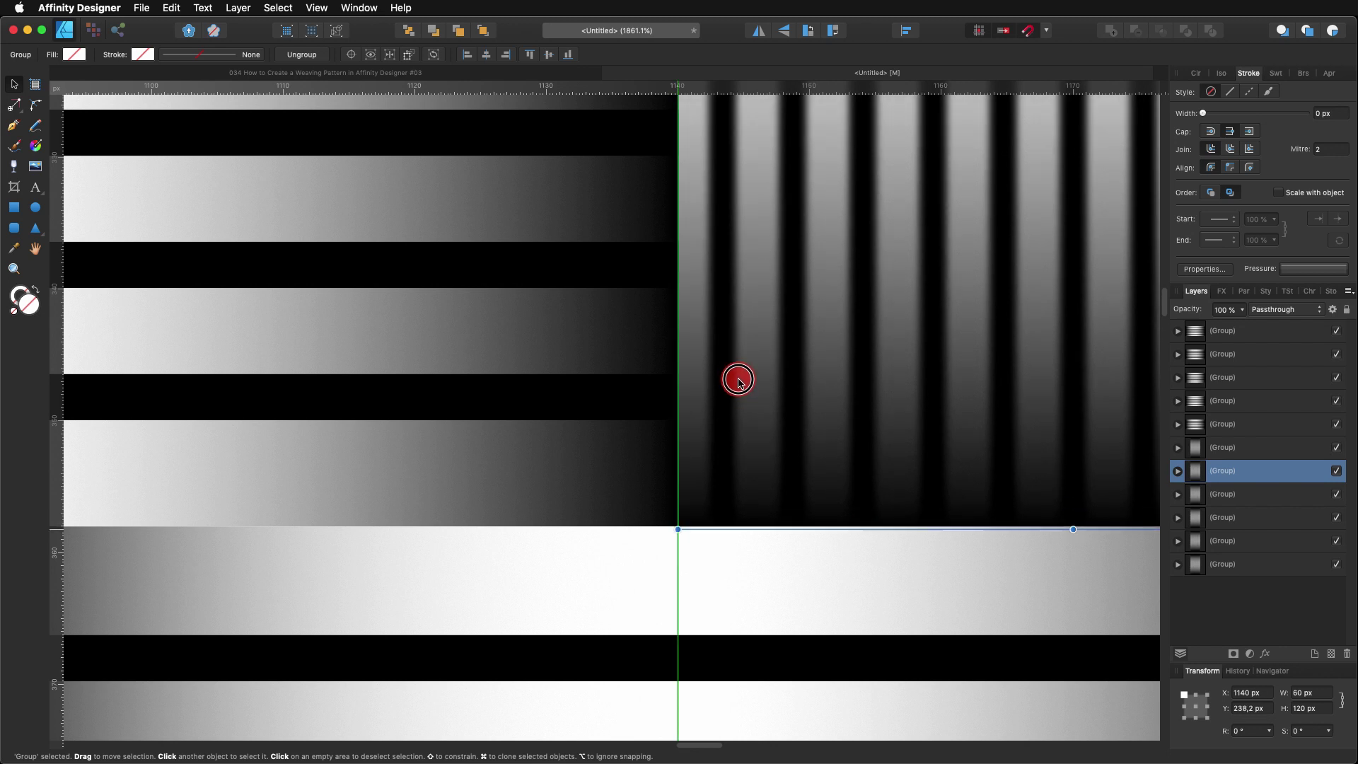
{"action": "scroll", "coordinate": [736, 388], "scroll_direction": "down", "scroll_amount": 5}
{"action": "scroll", "coordinate": [758, 416], "scroll_direction": "up", "scroll_amount": 5}
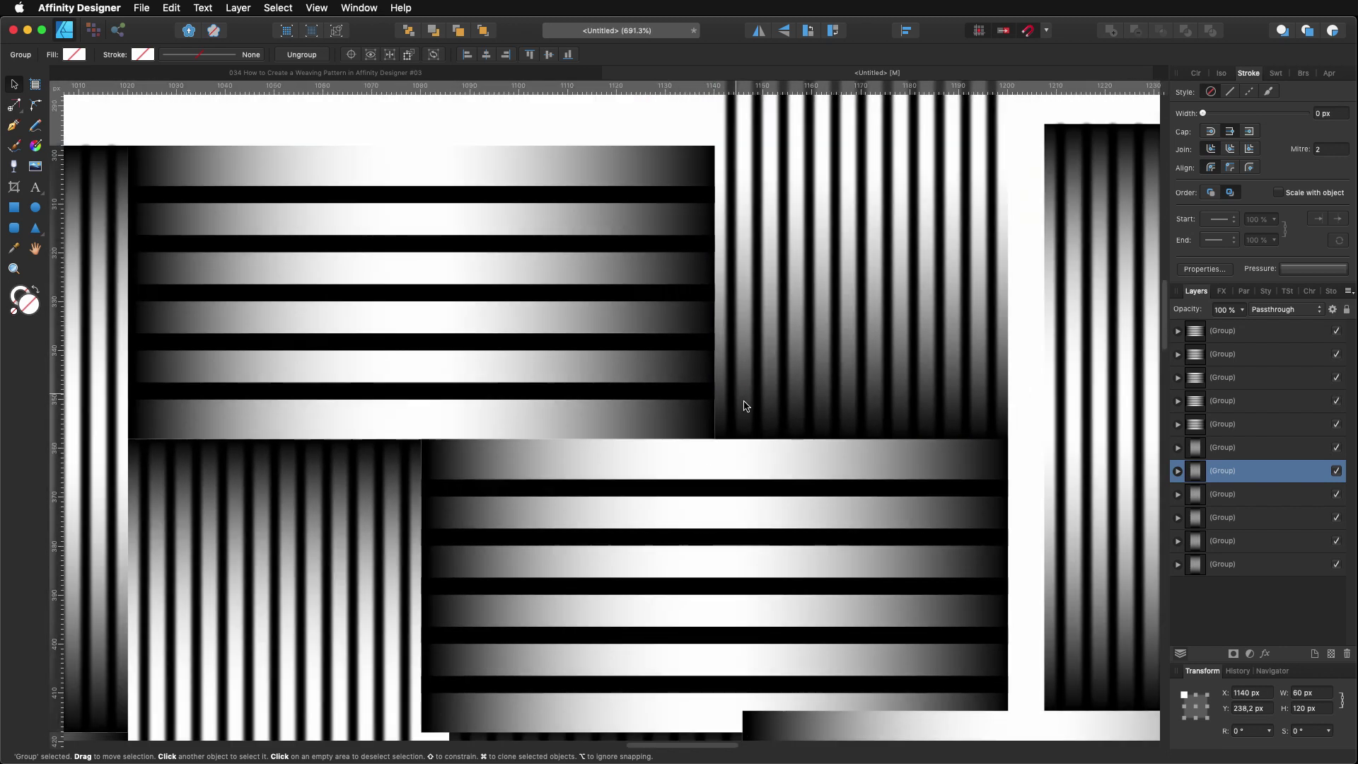
{"action": "scroll", "coordinate": [728, 432], "scroll_direction": "up", "scroll_amount": 3}
{"action": "left_click", "coordinate": [601, 402]}
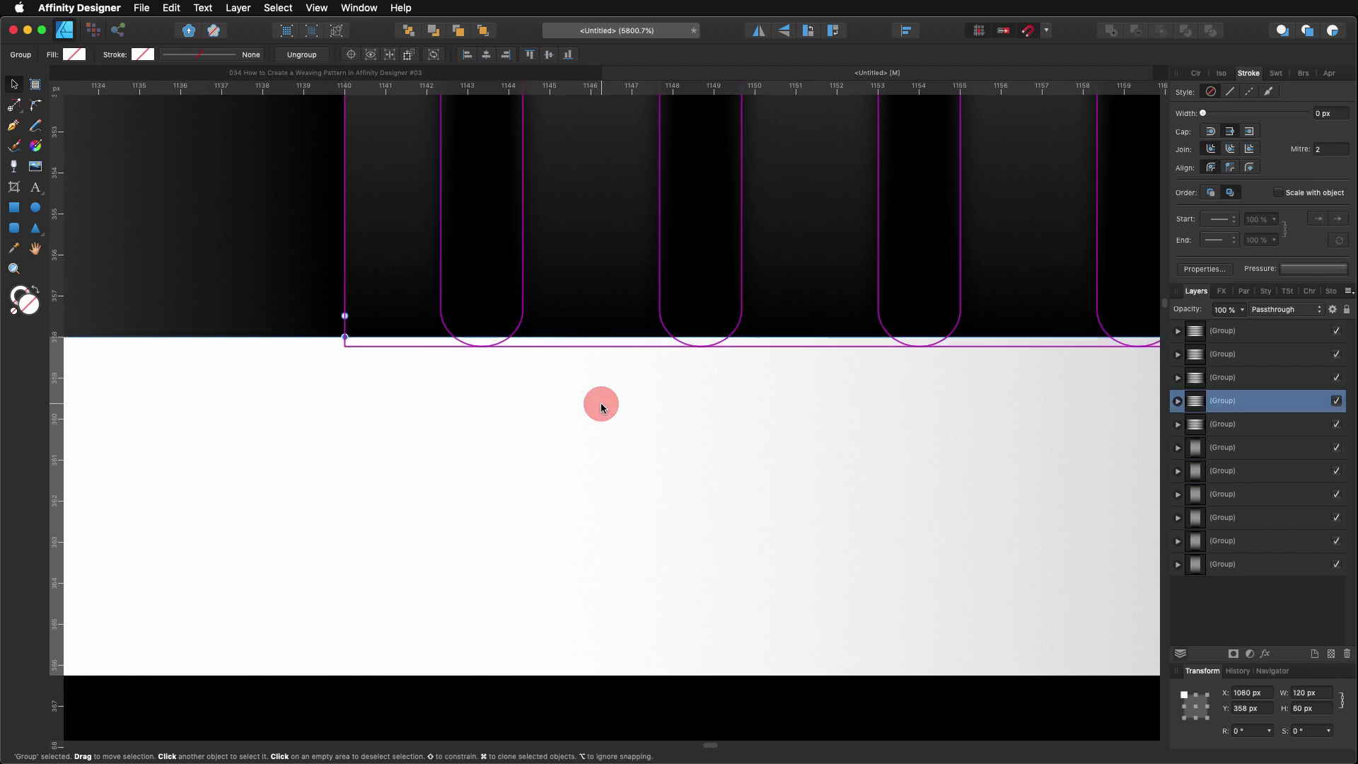
{"action": "scroll", "coordinate": [601, 409], "scroll_direction": "down", "scroll_amount": 6}
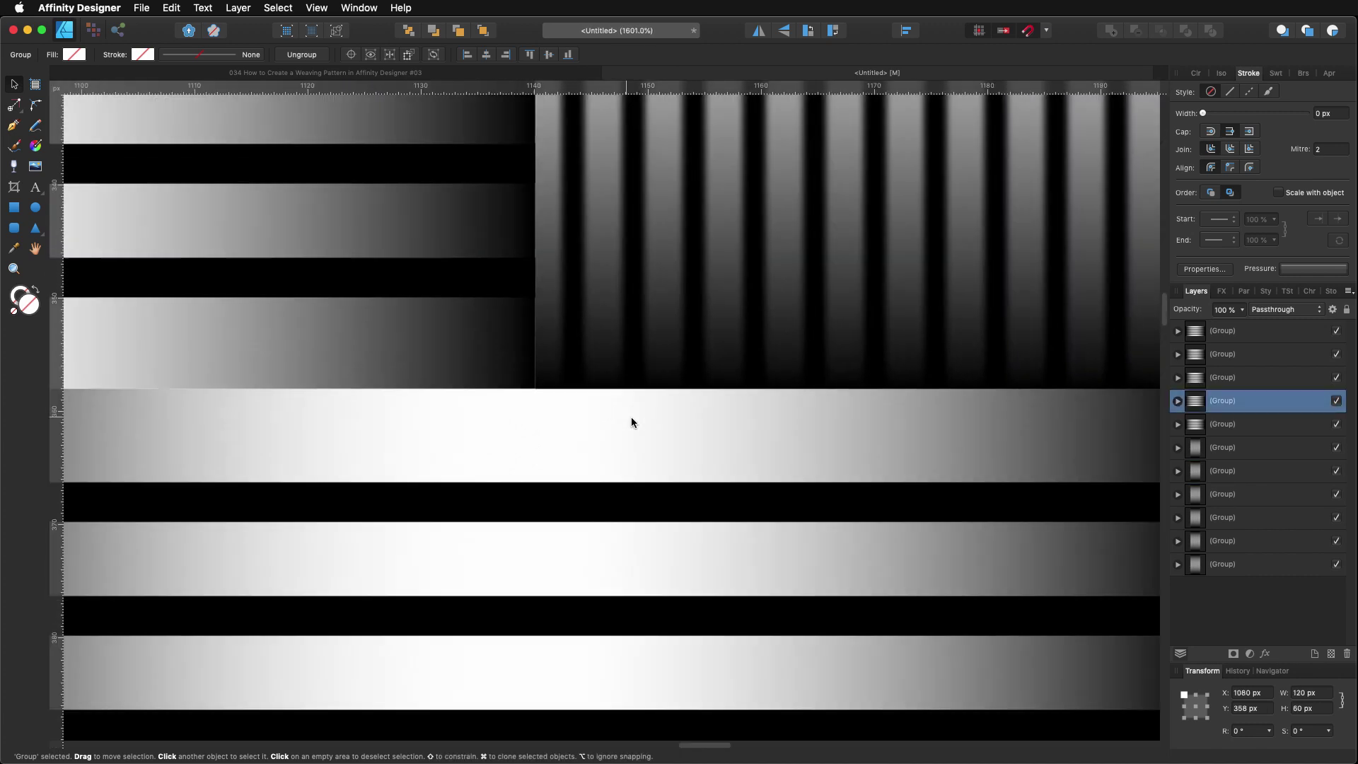
{"action": "scroll", "coordinate": [710, 439], "scroll_direction": "down", "scroll_amount": 2}
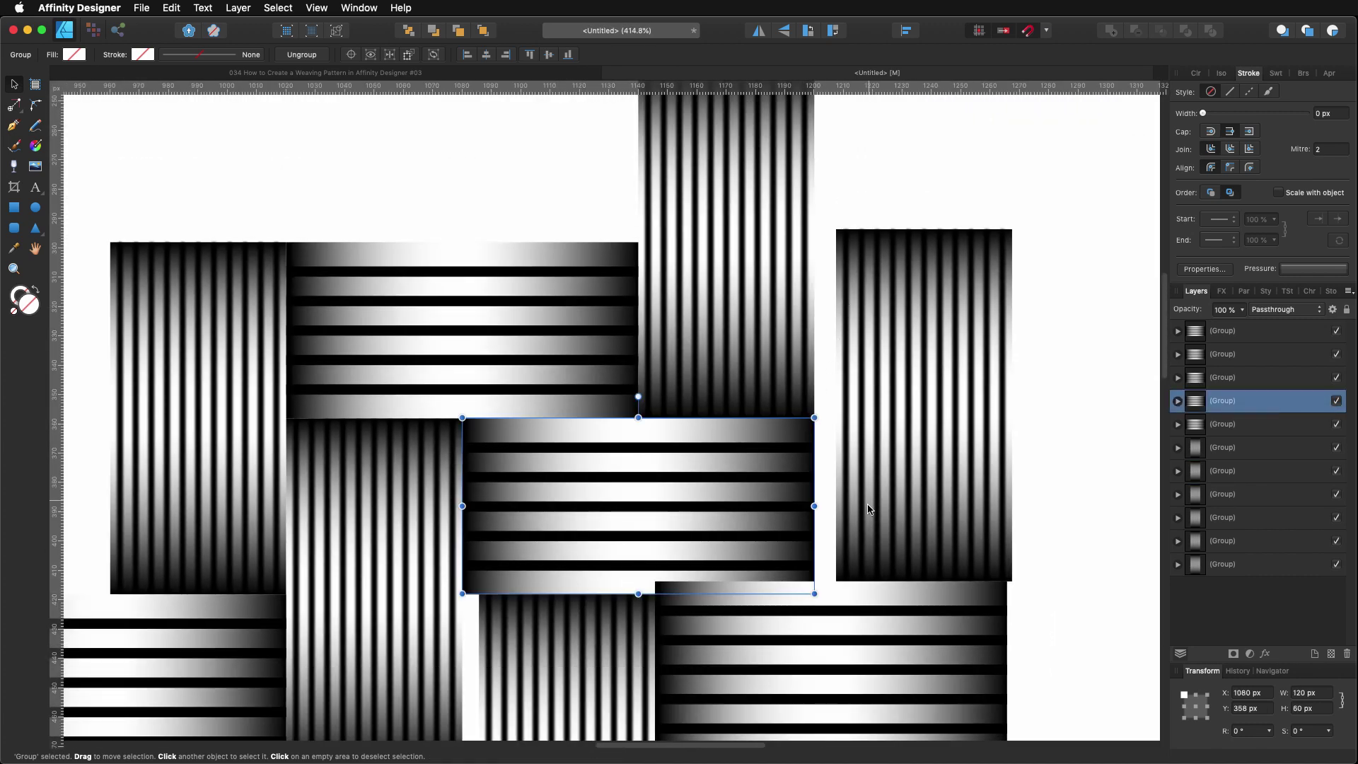
- Snap a right-hand vertical tile to X 1200 and butt the neighbouring horizontal tiles against it
{"action": "scroll", "coordinate": [800, 553], "scroll_direction": "up", "scroll_amount": 5}
{"action": "left_click", "coordinate": [736, 431]}
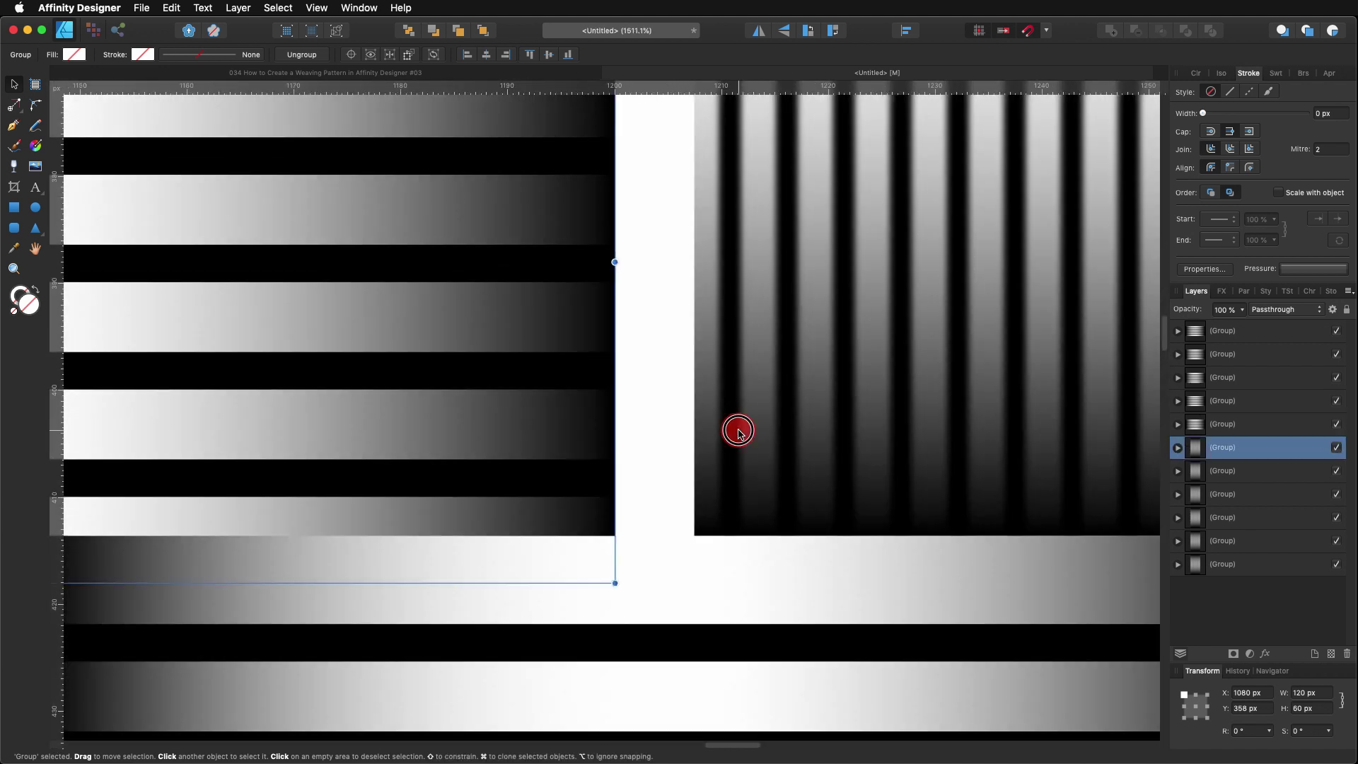
{"action": "left_click_drag", "start_coordinate": [674, 425], "coordinate": [658, 435]}
{"action": "scroll", "coordinate": [658, 431], "scroll_direction": "down", "scroll_amount": 5}
{"action": "left_click_drag", "start_coordinate": [514, 498], "coordinate": [561, 537]}
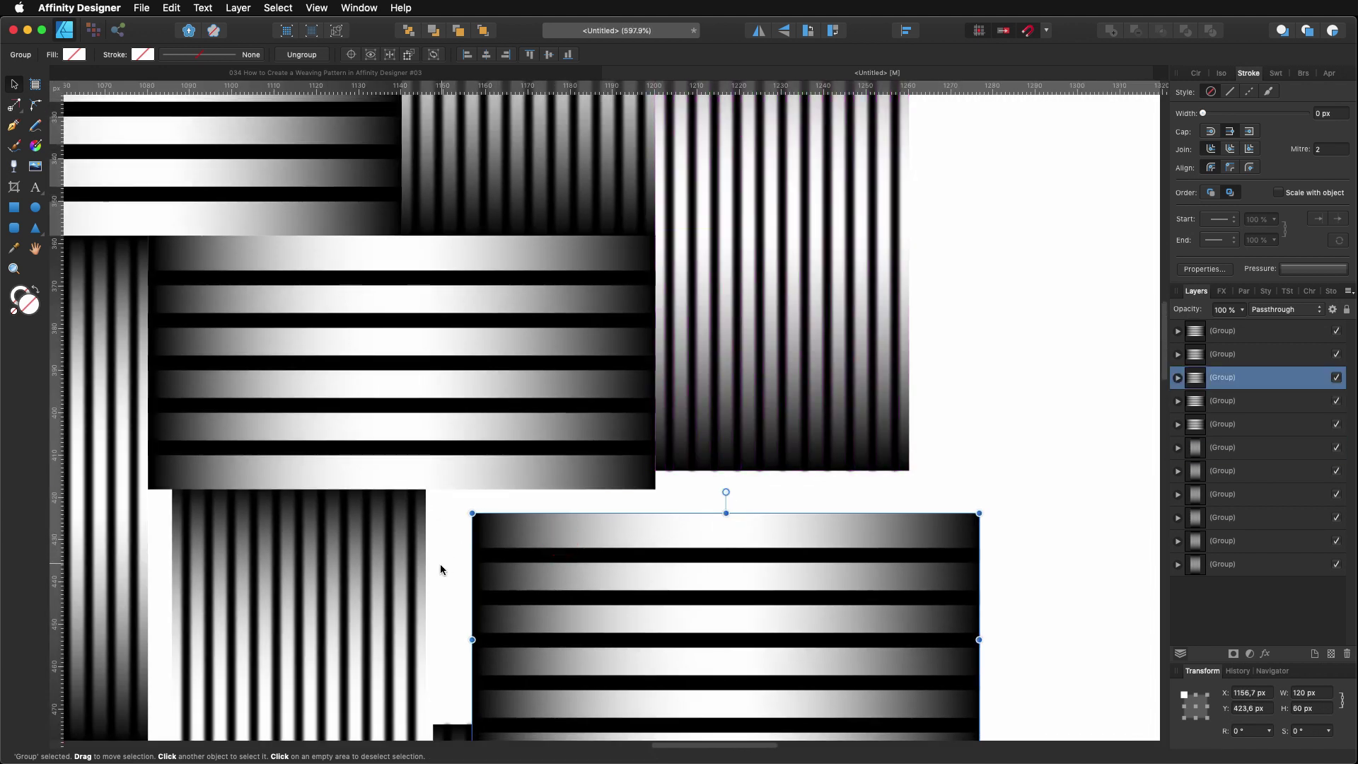
{"action": "scroll", "coordinate": [797, 403], "scroll_direction": "up", "scroll_amount": 4}
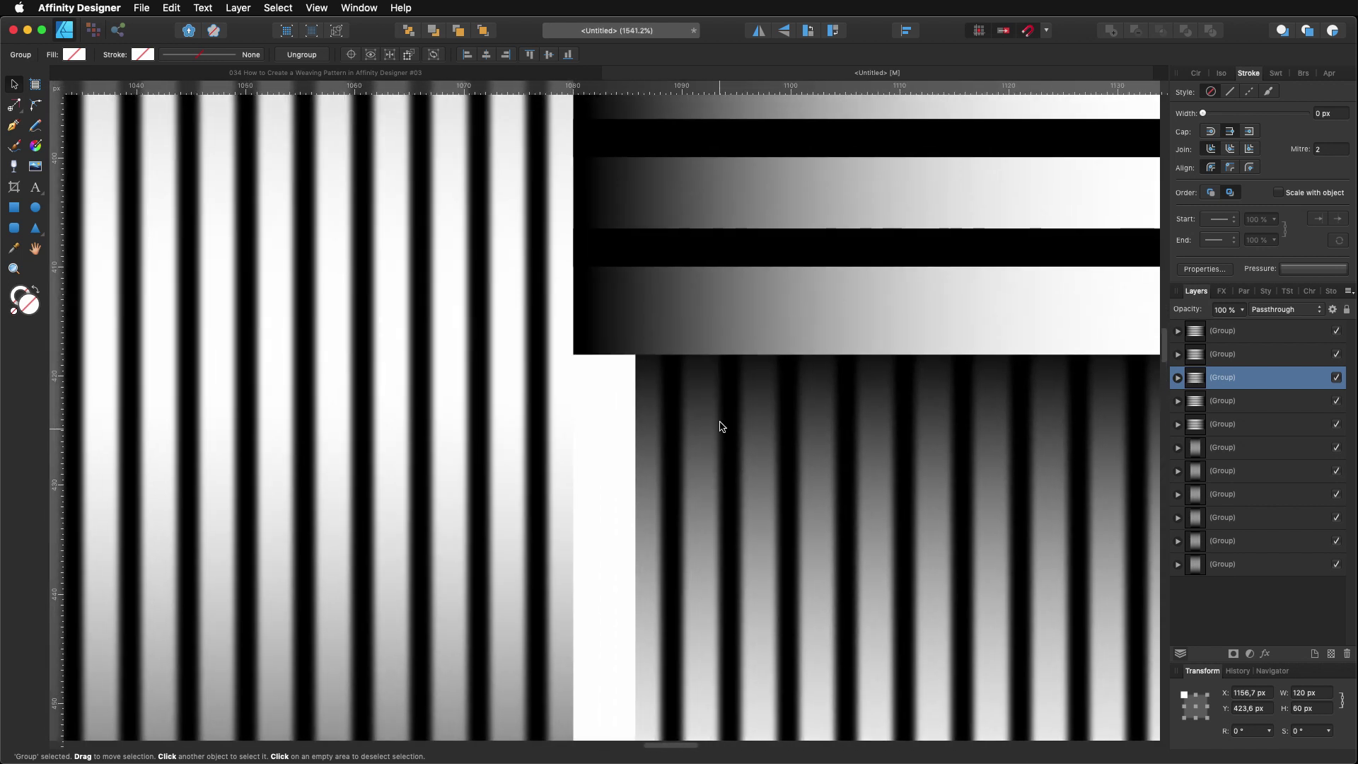
{"action": "left_click_drag", "start_coordinate": [721, 426], "coordinate": [658, 438]}
{"action": "scroll", "coordinate": [693, 444], "scroll_direction": "right", "scroll_amount": 10}
{"action": "scroll", "coordinate": [693, 444], "scroll_direction": "down", "scroll_amount": 2}
{"action": "left_click_drag", "start_coordinate": [1026, 495], "coordinate": [835, 425]}
{"action": "scroll", "coordinate": [842, 431], "scroll_direction": "down", "scroll_amount": 10}
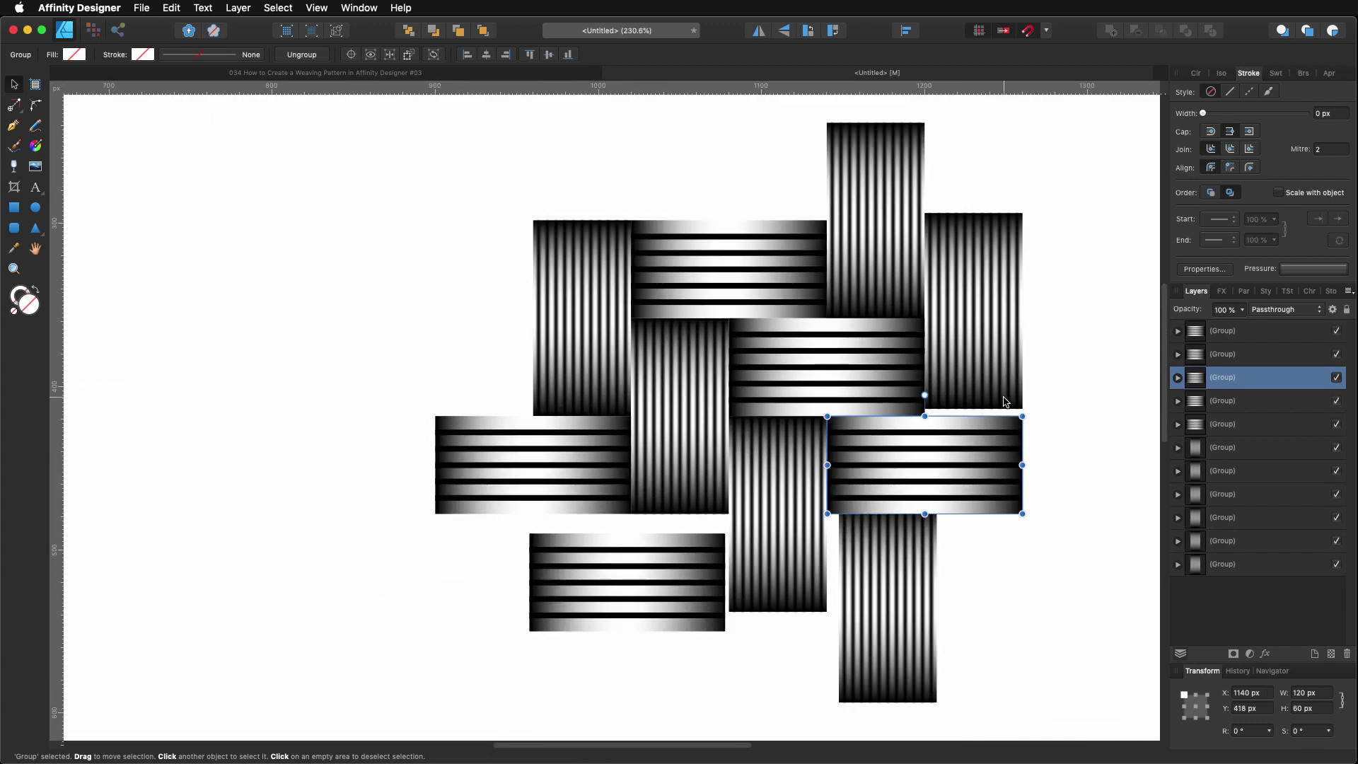
{"action": "scroll", "coordinate": [994, 397], "scroll_direction": "up", "scroll_amount": 5}
- Align the upper-right tiles with their neighbours and delete the surplus tile
{"action": "left_click_drag", "start_coordinate": [914, 396], "coordinate": [911, 410]}
{"action": "scroll", "coordinate": [911, 410], "scroll_direction": "down", "scroll_amount": 4}
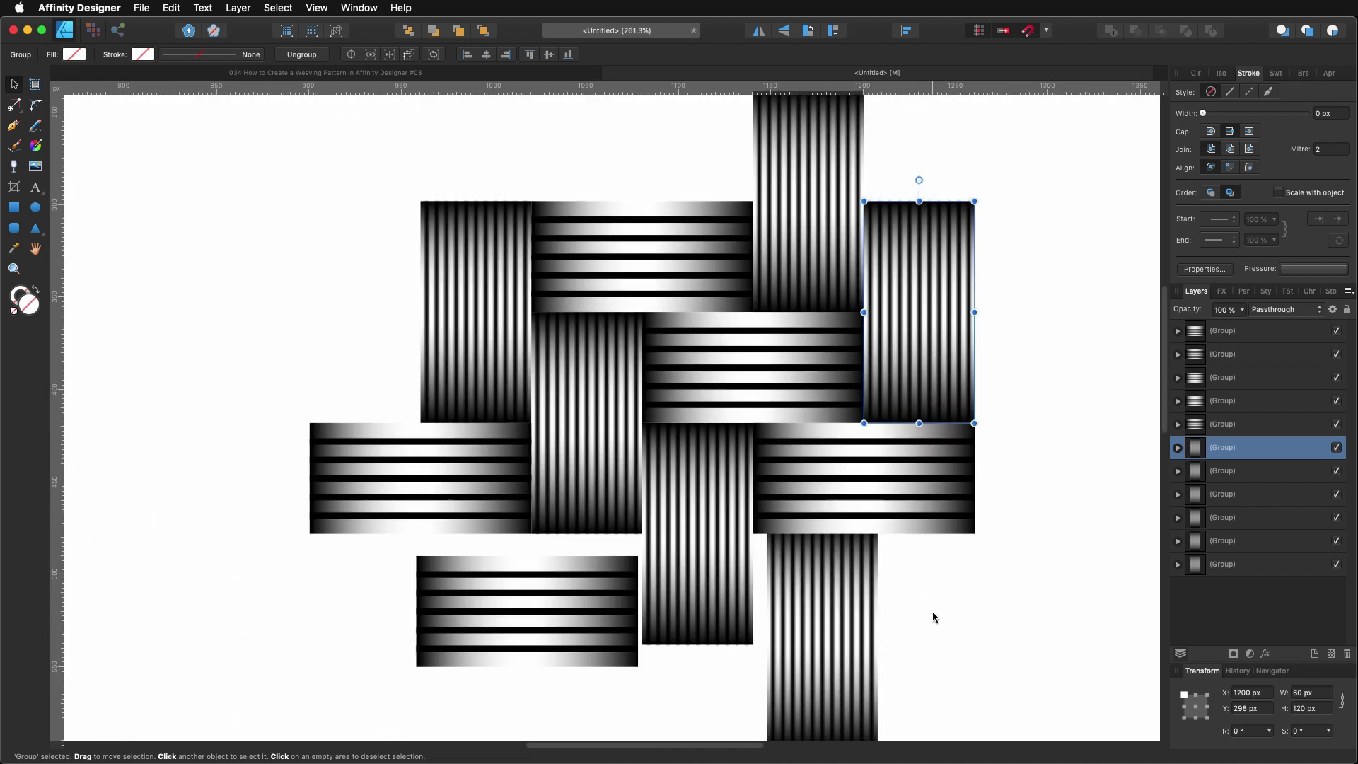
{"action": "scroll", "coordinate": [737, 433], "scroll_direction": "down", "scroll_amount": 3}
{"action": "scroll", "coordinate": [682, 434], "scroll_direction": "up", "scroll_amount": 5}
{"action": "left_click_drag", "start_coordinate": [783, 434], "coordinate": [846, 365]}
{"action": "scroll", "coordinate": [875, 421], "scroll_direction": "down", "scroll_amount": 3}
{"action": "scroll", "coordinate": [876, 421], "scroll_direction": "right", "scroll_amount": 5}
{"action": "scroll", "coordinate": [876, 421], "scroll_direction": "down", "scroll_amount": 1}
{"action": "scroll", "coordinate": [794, 339], "scroll_direction": "up", "scroll_amount": 5}
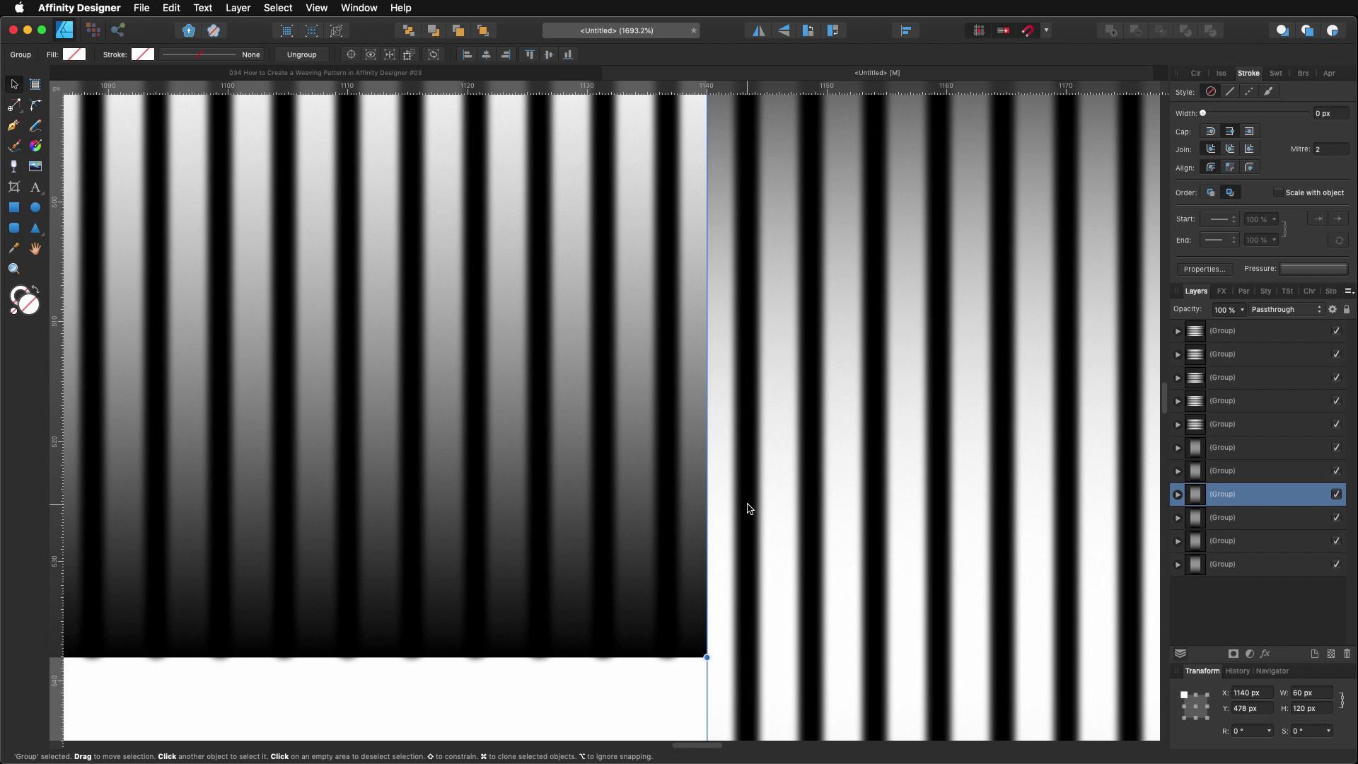
{"action": "mouse_move", "coordinate": [750, 507]}
{"action": "left_mouse_down"}
{"action": "mouse_move", "coordinate": [767, 503]}
{"action": "mouse_move", "coordinate": [758, 491]}
{"action": "left_mouse_up"}
{"action": "scroll", "coordinate": [758, 491], "scroll_direction": "down", "scroll_amount": 3}
{"action": "scroll", "coordinate": [785, 415], "scroll_direction": "down", "scroll_amount": 4}
{"action": "key", "text": "BackSpace"}
{"action": "key", "text": "BackSpace"}
- Draw a rectangle over the weave's centre with no stroke and a dark red solid fill
{"action": "key", "text": "m"}
{"action": "left_click_drag", "start_coordinate": [513, 231], "coordinate": [814, 510]}
{"action": "left_click", "coordinate": [210, 58]}
{"action": "left_click", "coordinate": [175, 78]}
{"action": "left_click", "coordinate": [83, 56]}
{"action": "left_click", "coordinate": [141, 72]}
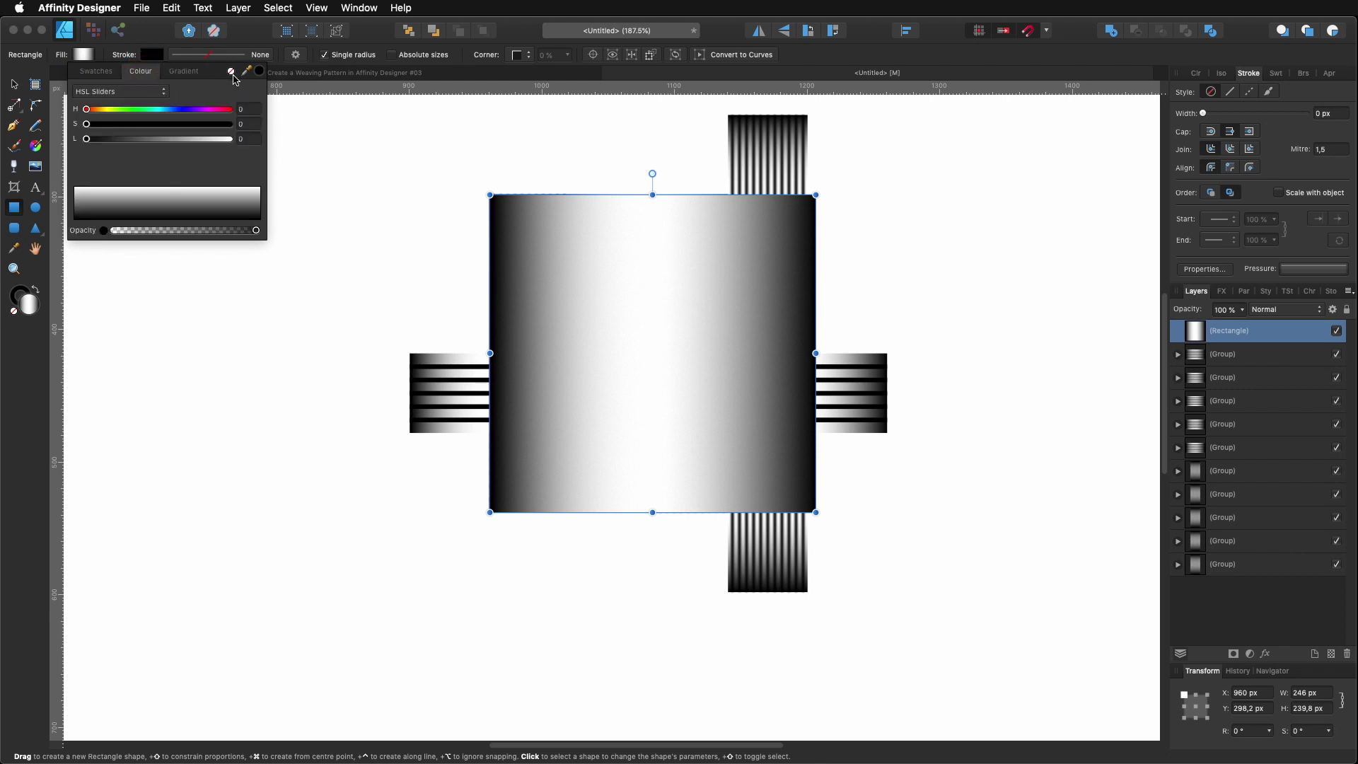
{"action": "left_click", "coordinate": [259, 72]}
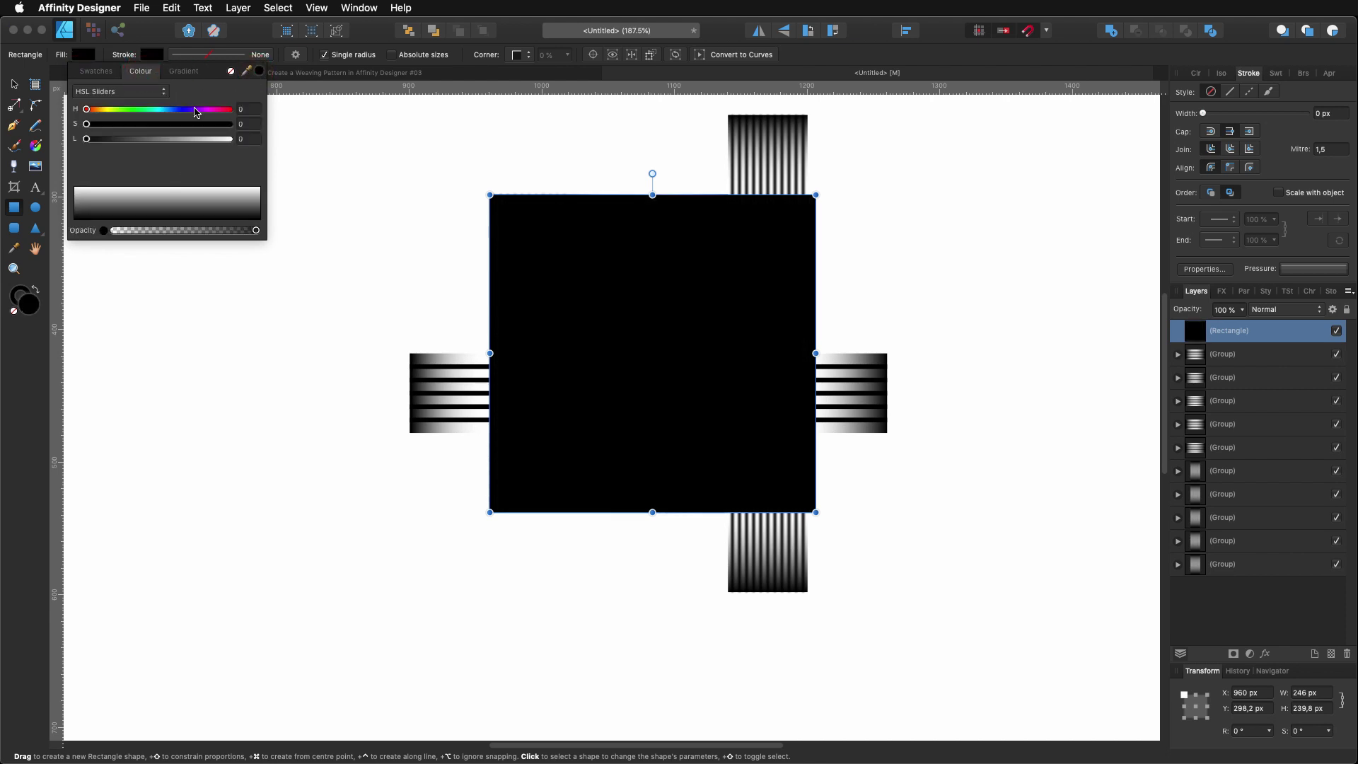
{"action": "left_click_drag", "start_coordinate": [90, 140], "coordinate": [215, 125]}
{"action": "left_click", "coordinate": [15, 86]}
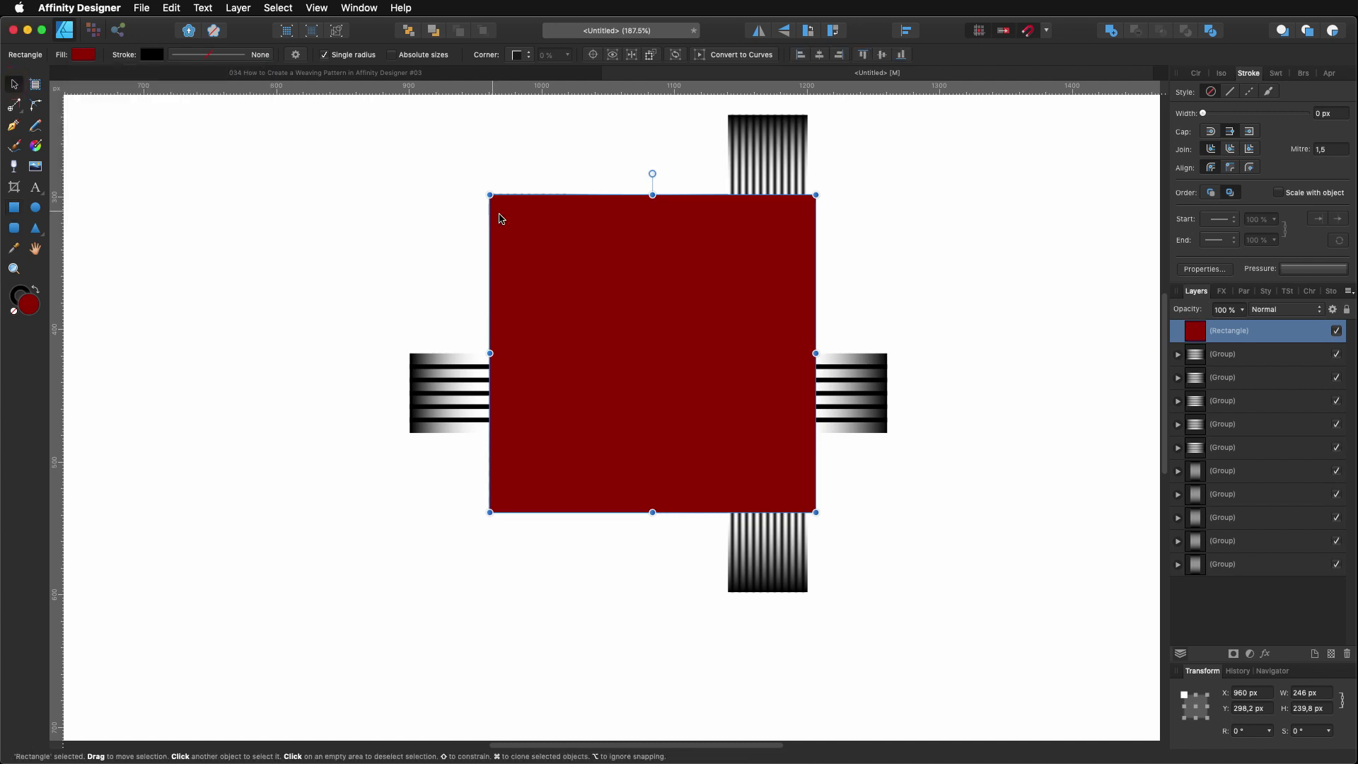
- Align the rectangle's left and right edges with the tiles for a 240 px width
{"action": "scroll", "coordinate": [576, 198], "scroll_direction": "up", "scroll_amount": 5}
{"action": "left_click_drag", "start_coordinate": [741, 200], "coordinate": [742, 199]}
{"action": "scroll", "coordinate": [725, 244], "scroll_direction": "down", "scroll_amount": 4}
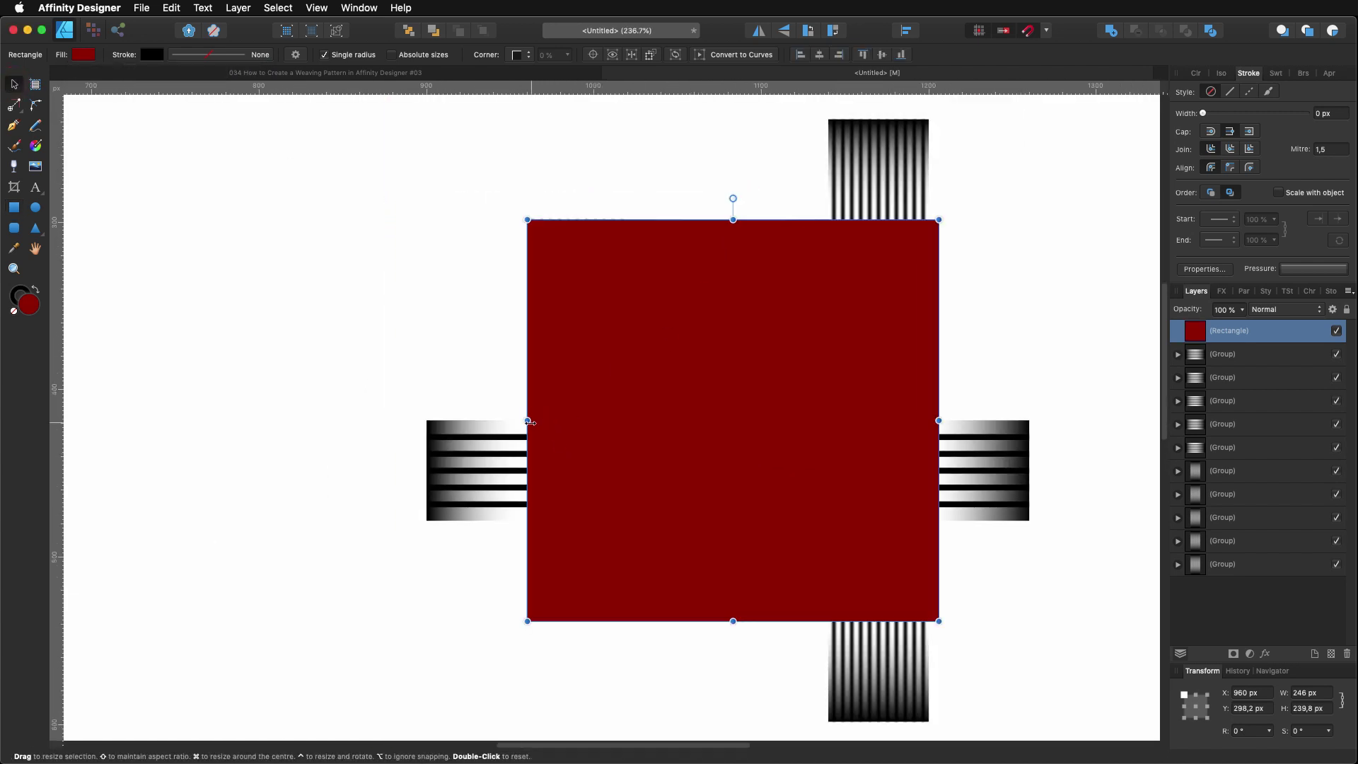
{"action": "mouse_move", "coordinate": [527, 423]}
{"action": "left_mouse_down"}
{"action": "mouse_move", "coordinate": [564, 422]}
{"action": "mouse_move", "coordinate": [531, 422]}
{"action": "left_mouse_up"}
{"action": "mouse_move", "coordinate": [939, 423]}
{"action": "left_mouse_down"}
{"action": "mouse_move", "coordinate": [919, 423]}
{"action": "mouse_move", "coordinate": [930, 424]}
{"action": "left_mouse_up"}
{"action": "left_click_drag", "start_coordinate": [730, 605], "coordinate": [727, 618]}
- Lower the bottom edge to the tile edge, making the rectangle 240 × 239.8 px
{"action": "scroll", "coordinate": [715, 633], "scroll_direction": "down", "scroll_amount": 2}
{"action": "scroll", "coordinate": [740, 500], "scroll_direction": "down", "scroll_amount": 3}
{"action": "scroll", "coordinate": [729, 386], "scroll_direction": "up", "scroll_amount": 8}
{"action": "scroll", "coordinate": [729, 385], "scroll_direction": "up", "scroll_amount": 4}
{"action": "left_click_drag", "start_coordinate": [898, 333], "coordinate": [897, 351]}
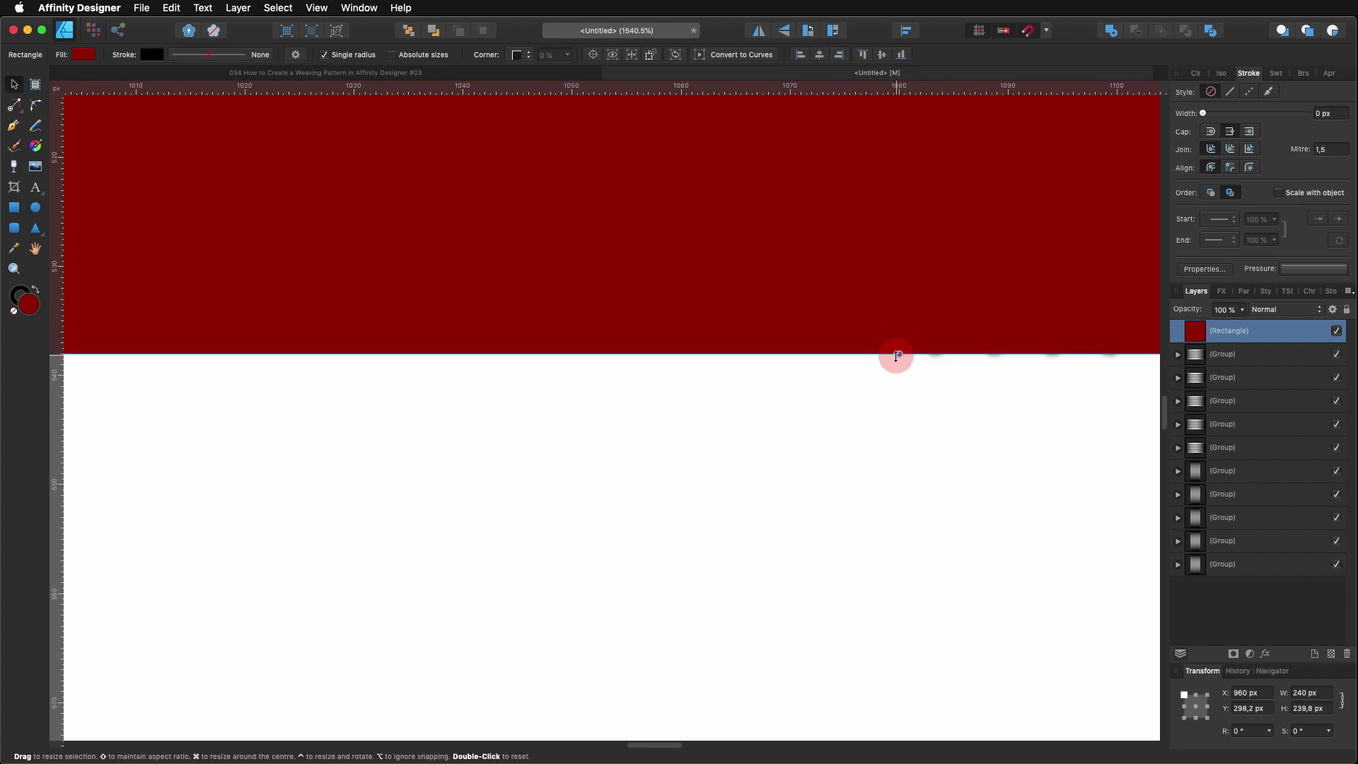
{"action": "scroll", "coordinate": [891, 368], "scroll_direction": "down", "scroll_amount": 3}
{"action": "left_click_drag", "start_coordinate": [648, 296], "coordinate": [647, 296]}
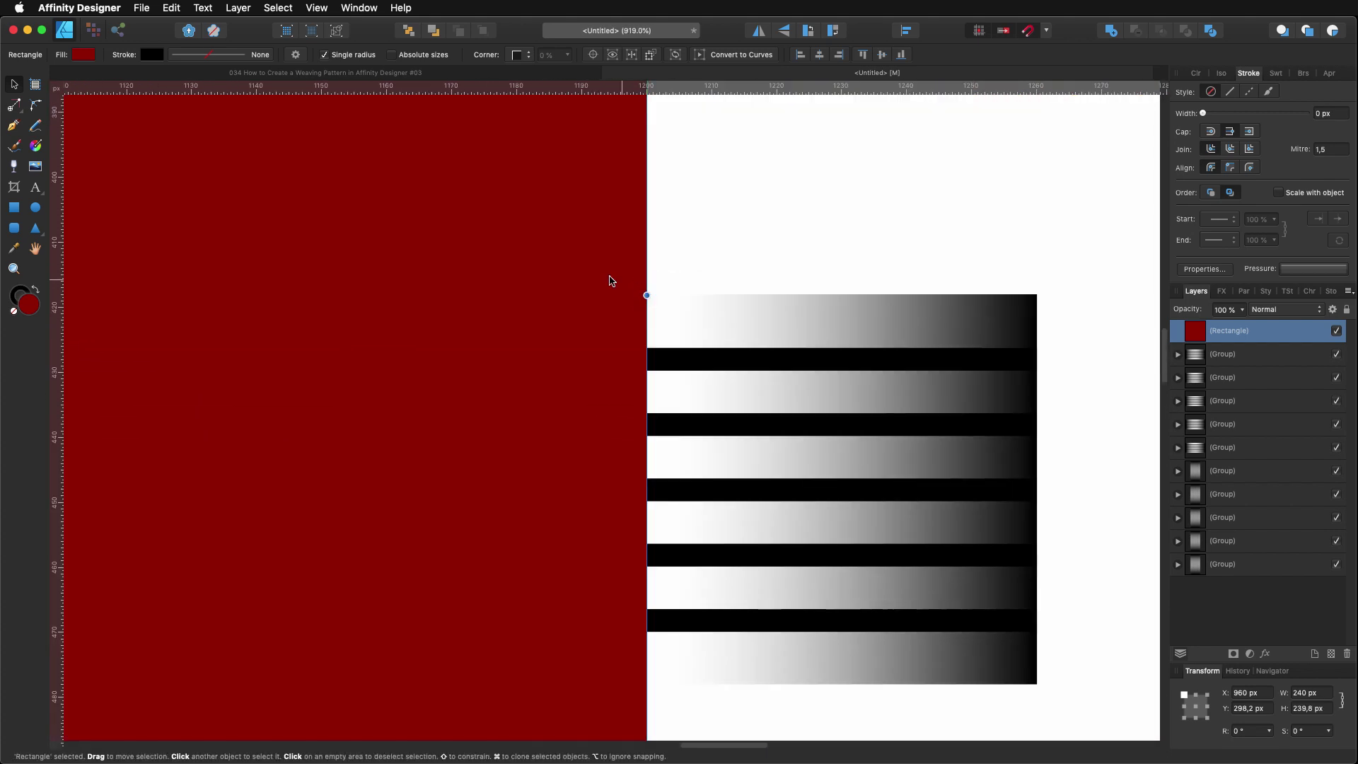
{"action": "scroll", "coordinate": [778, 495], "scroll_direction": "left", "scroll_amount": 10}
{"action": "scroll", "coordinate": [707, 495], "scroll_direction": "up", "scroll_amount": 12}
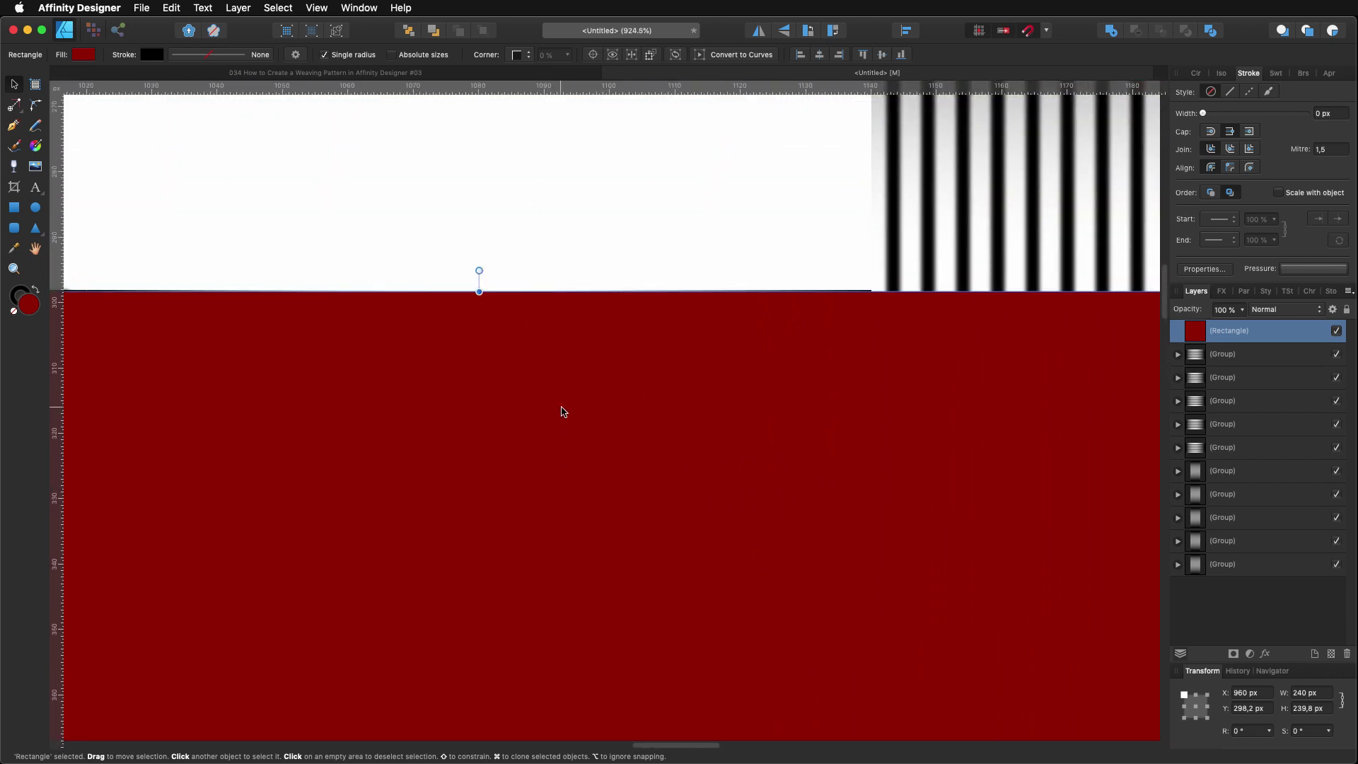
{"action": "left_click_drag", "start_coordinate": [479, 294], "coordinate": [481, 293]}
{"action": "scroll", "coordinate": [397, 345], "scroll_direction": "down", "scroll_amount": 5}
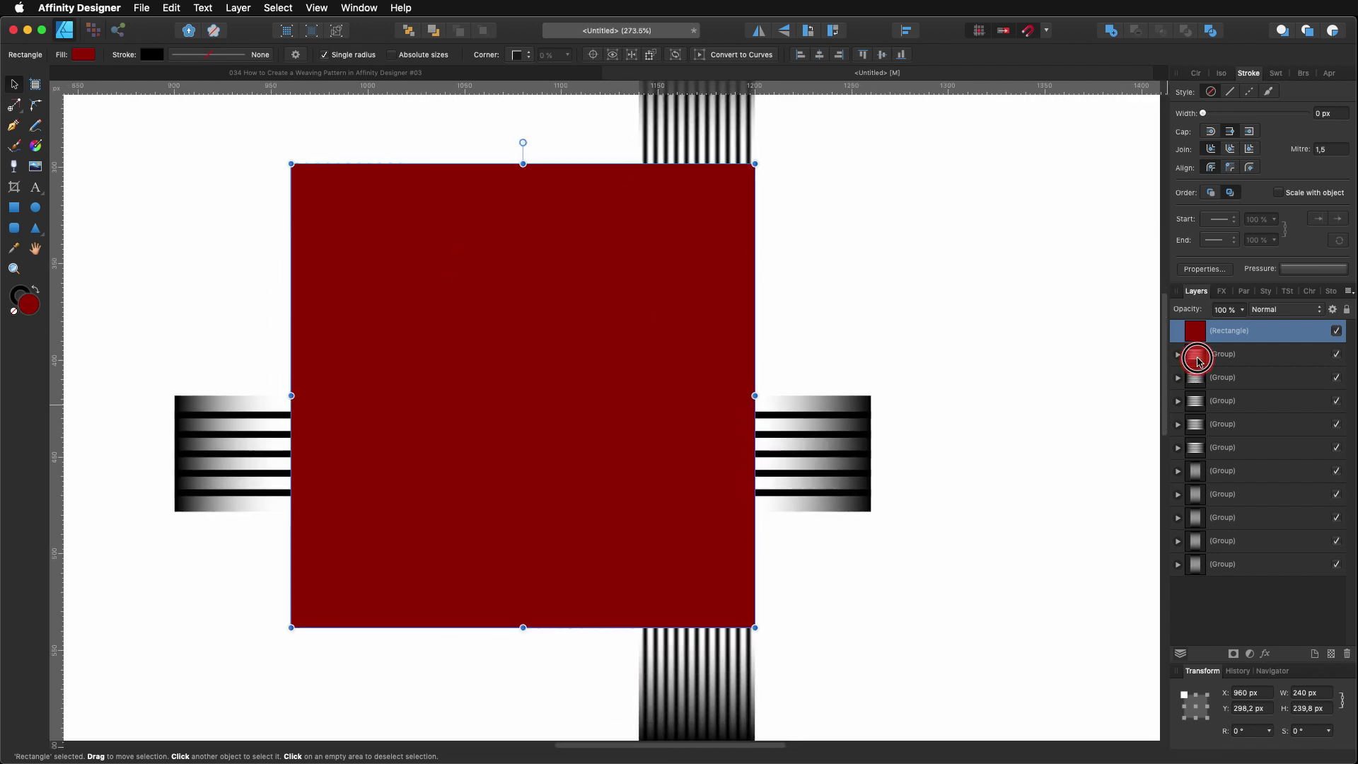
- Group the ten tile groups and mask them with the red square into a 360 × 359.8 px tile
{"action": "left_click", "coordinate": [1199, 360]}
{"action": "left_click", "coordinate": [1196, 565], "text": "shift"}
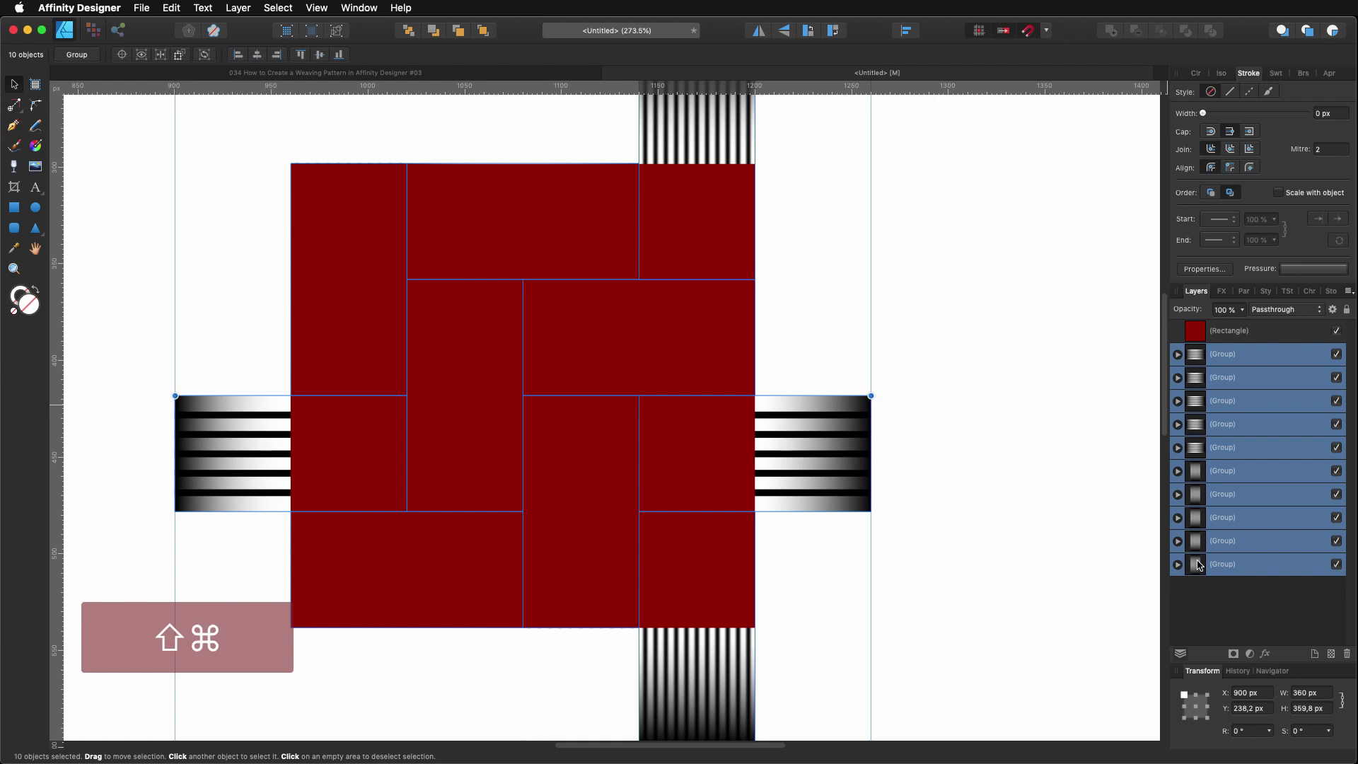
{"action": "key", "text": "super+g"}
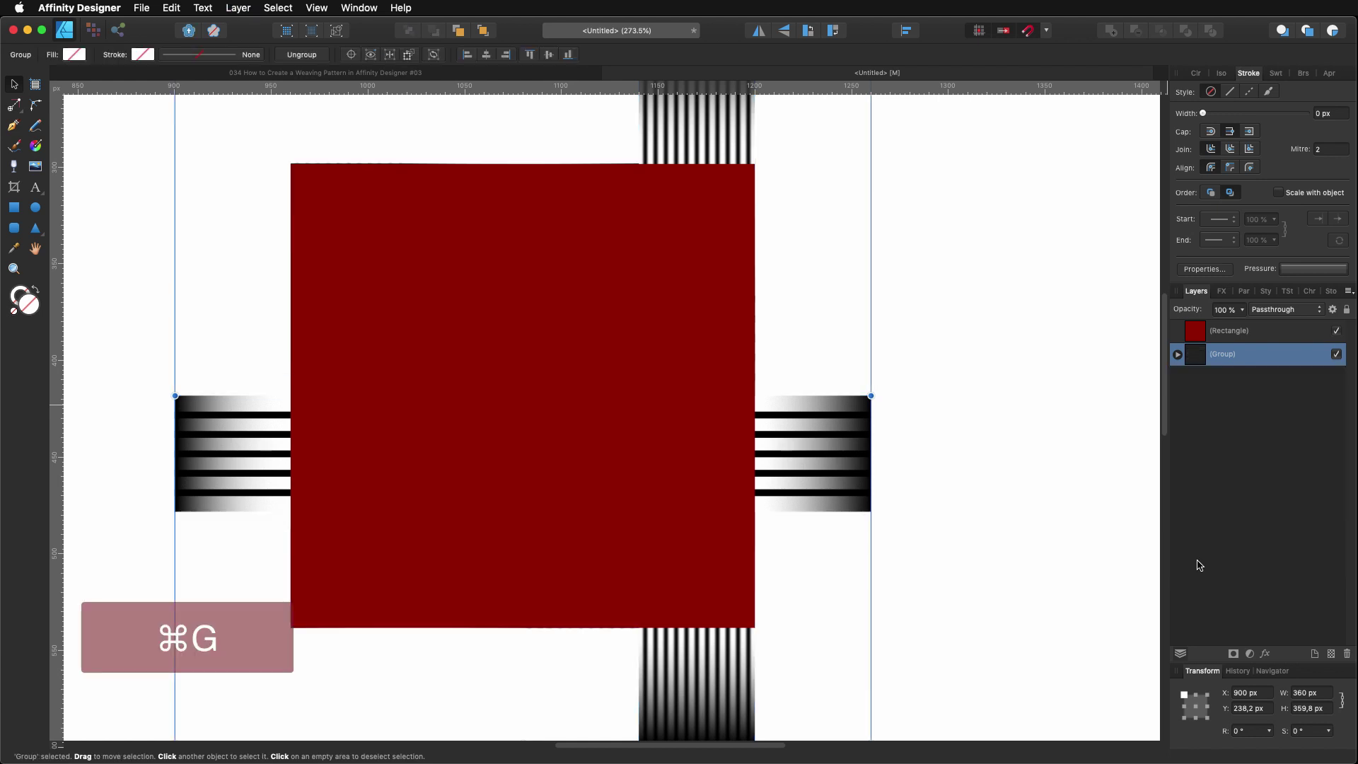
{"action": "left_click_drag", "start_coordinate": [1200, 346], "coordinate": [1202, 352]}
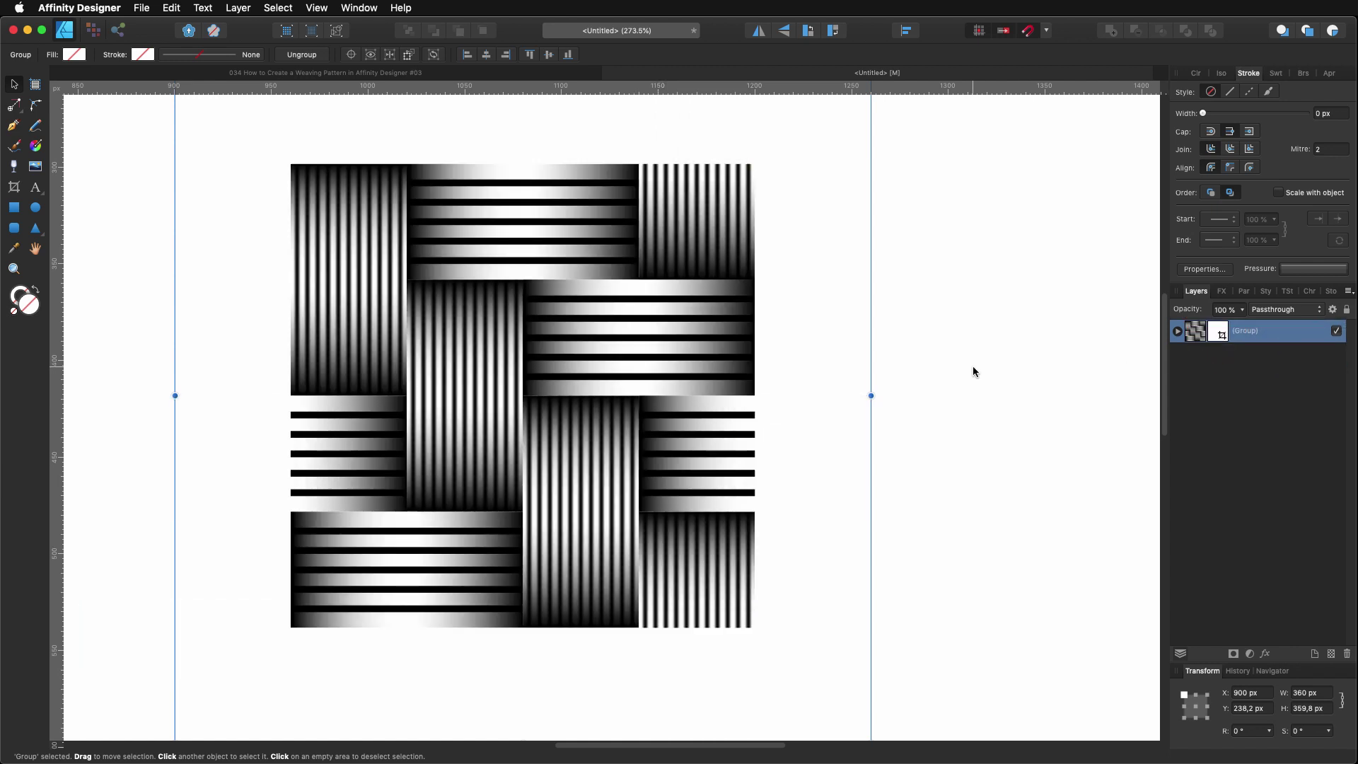
{"action": "scroll", "coordinate": [973, 366], "scroll_direction": "down", "scroll_amount": 5}
{"action": "left_click", "coordinate": [356, 394]}
- Move the weave tile up-left and place a copy flush beside it
{"action": "scroll", "coordinate": [795, 427], "scroll_direction": "down", "scroll_amount": 3}
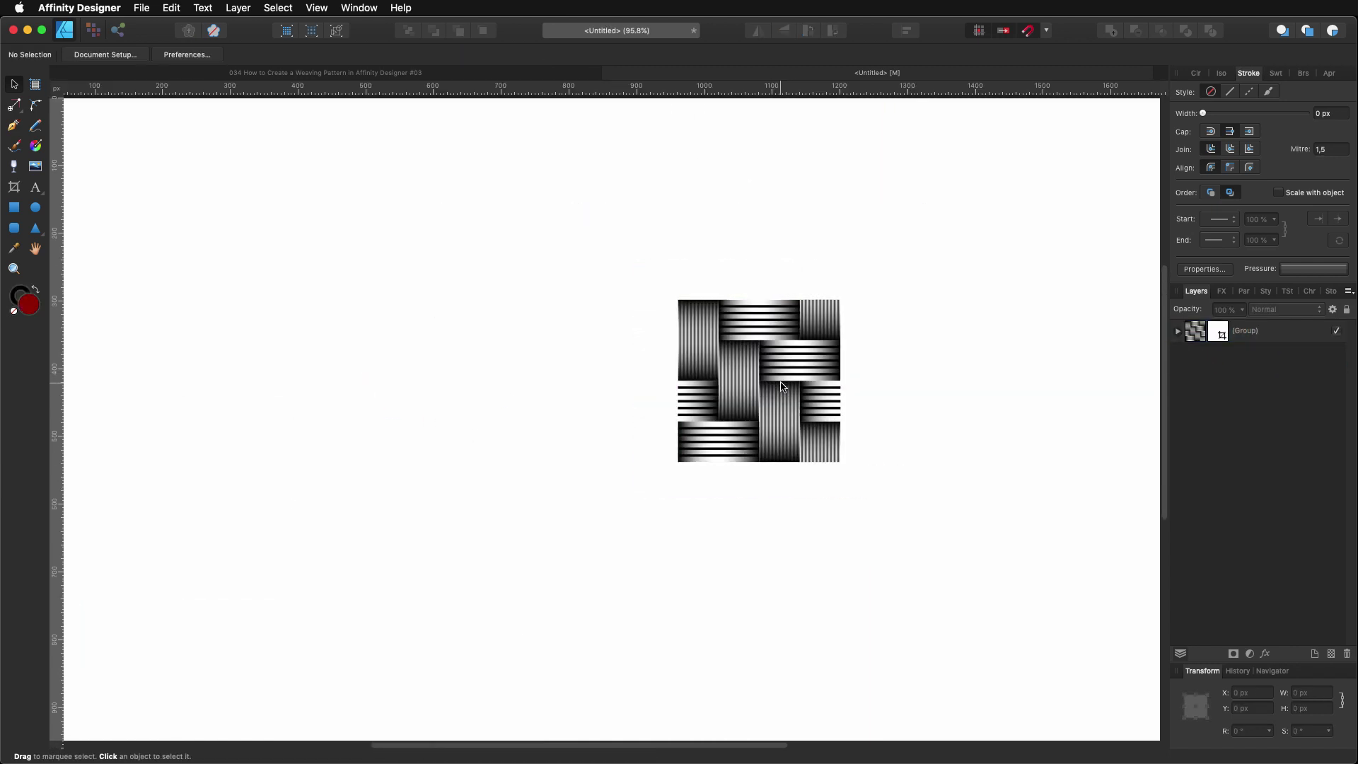
{"action": "left_click_drag", "start_coordinate": [795, 427], "coordinate": [612, 328]}
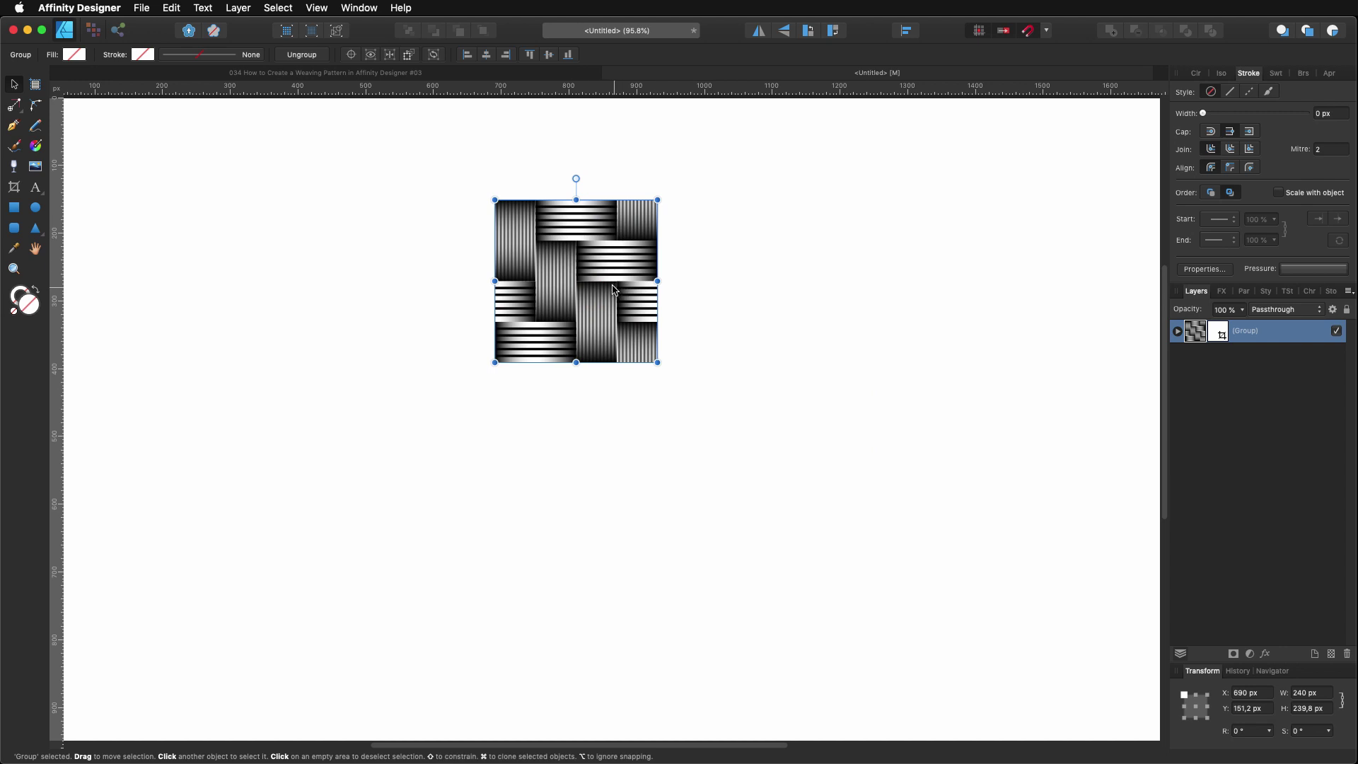
{"action": "left_click", "coordinate": [582, 283], "text": "alt"}
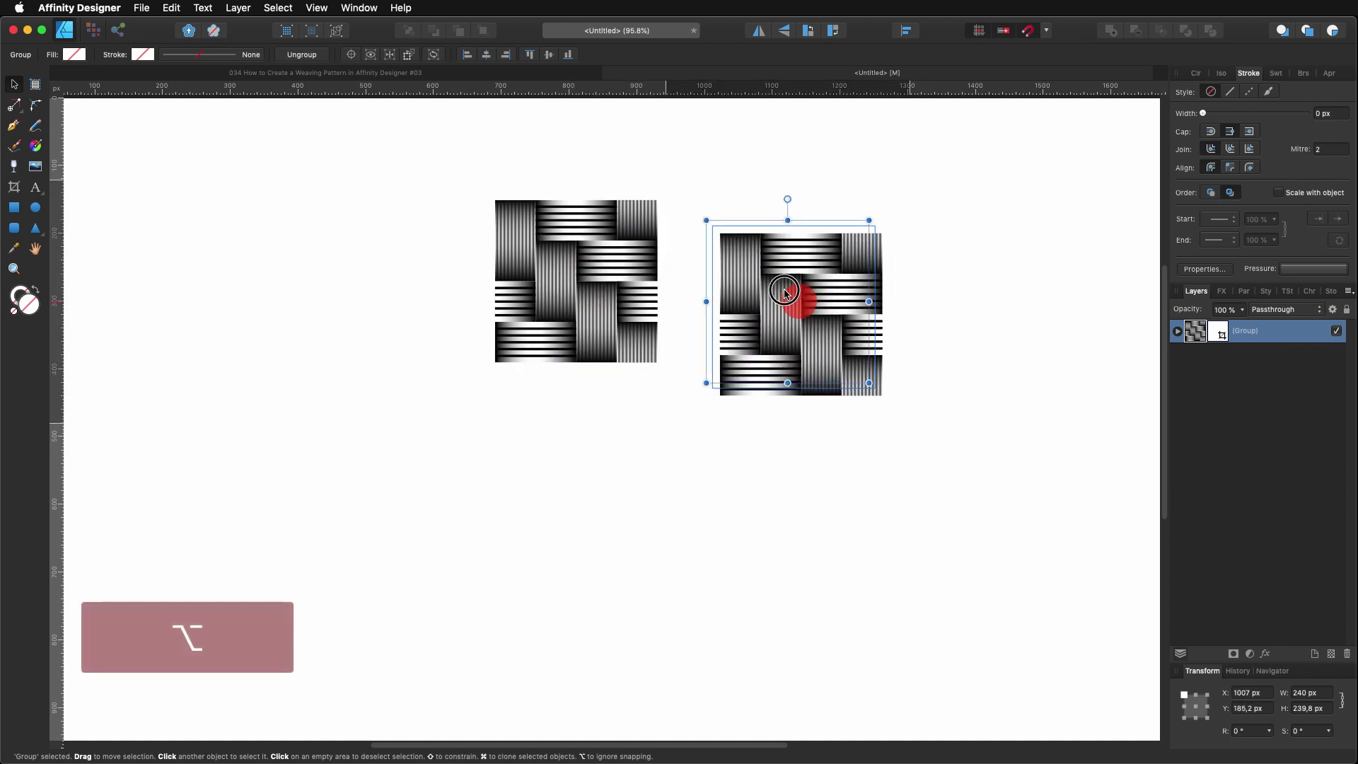
{"action": "left_click_drag", "start_coordinate": [777, 286], "coordinate": [740, 270]}
{"action": "scroll", "coordinate": [639, 313], "scroll_direction": "up", "scroll_amount": 10}
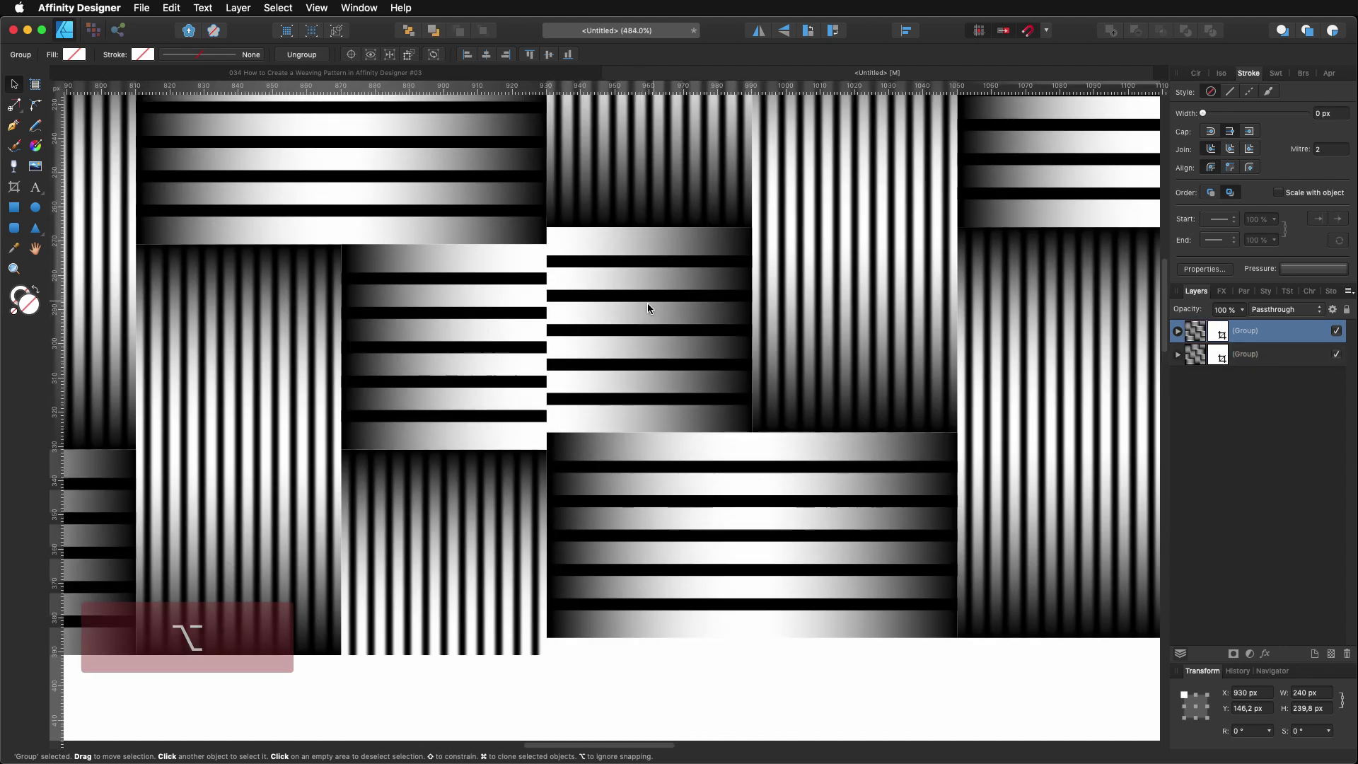
{"action": "scroll", "coordinate": [639, 313], "scroll_direction": "up", "scroll_amount": 4}
{"action": "mouse_move", "coordinate": [570, 291]}
{"action": "left_mouse_down"}
{"action": "mouse_move", "coordinate": [575, 307]}
{"action": "mouse_move", "coordinate": [561, 309]}
{"action": "left_mouse_up"}
{"action": "scroll", "coordinate": [566, 311], "scroll_direction": "down", "scroll_amount": 7}
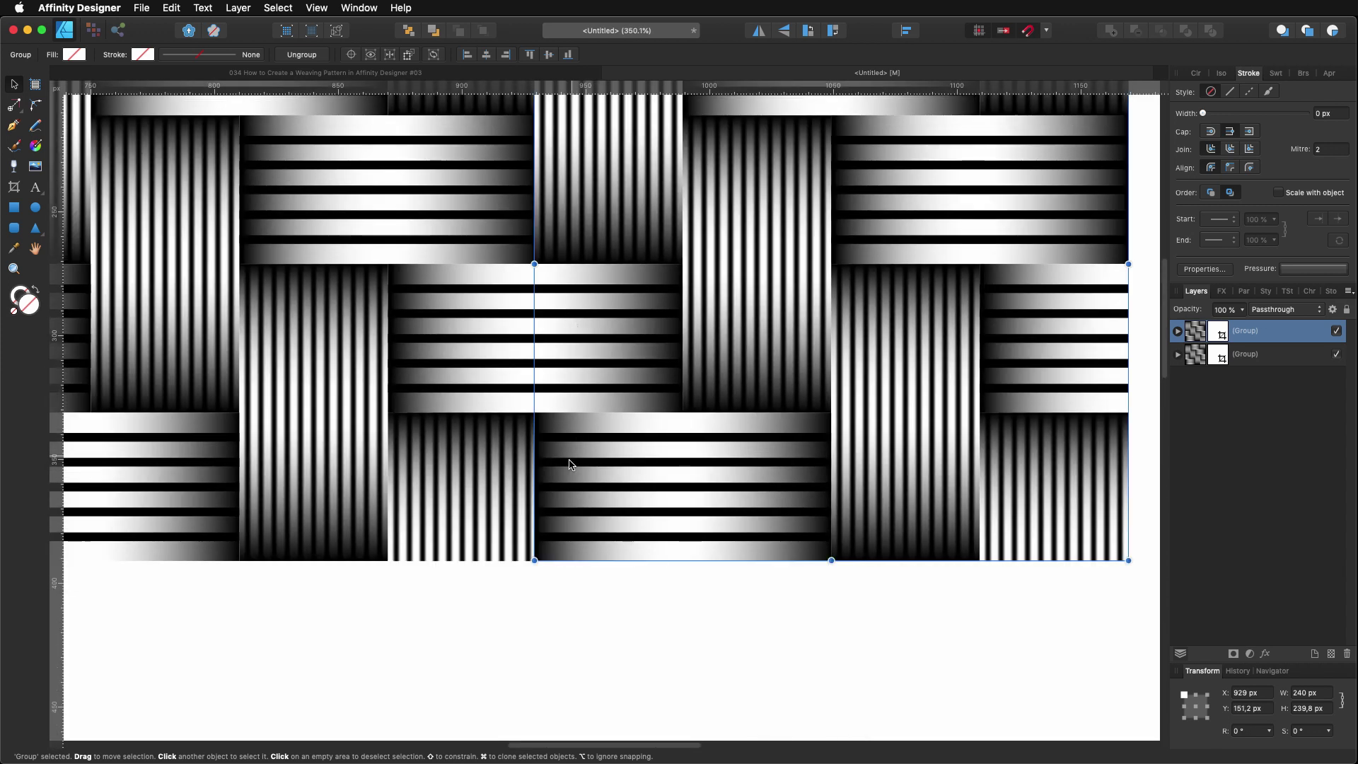
{"action": "left_click", "coordinate": [540, 606]}
- Select both tiles and Option-drag a copy of the pair below them
{"action": "scroll", "coordinate": [555, 361], "scroll_direction": "up", "scroll_amount": 6}
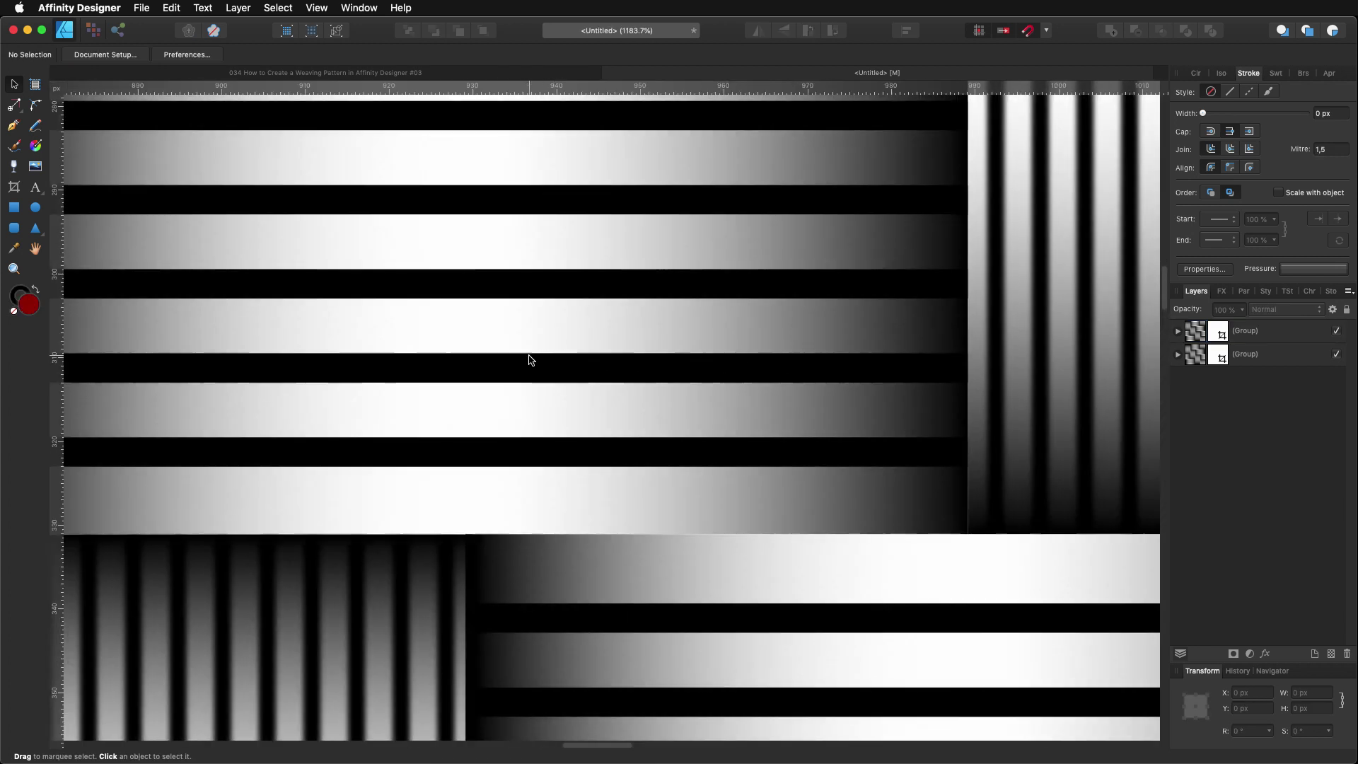
{"action": "scroll", "coordinate": [532, 358], "scroll_direction": "down", "scroll_amount": 12}
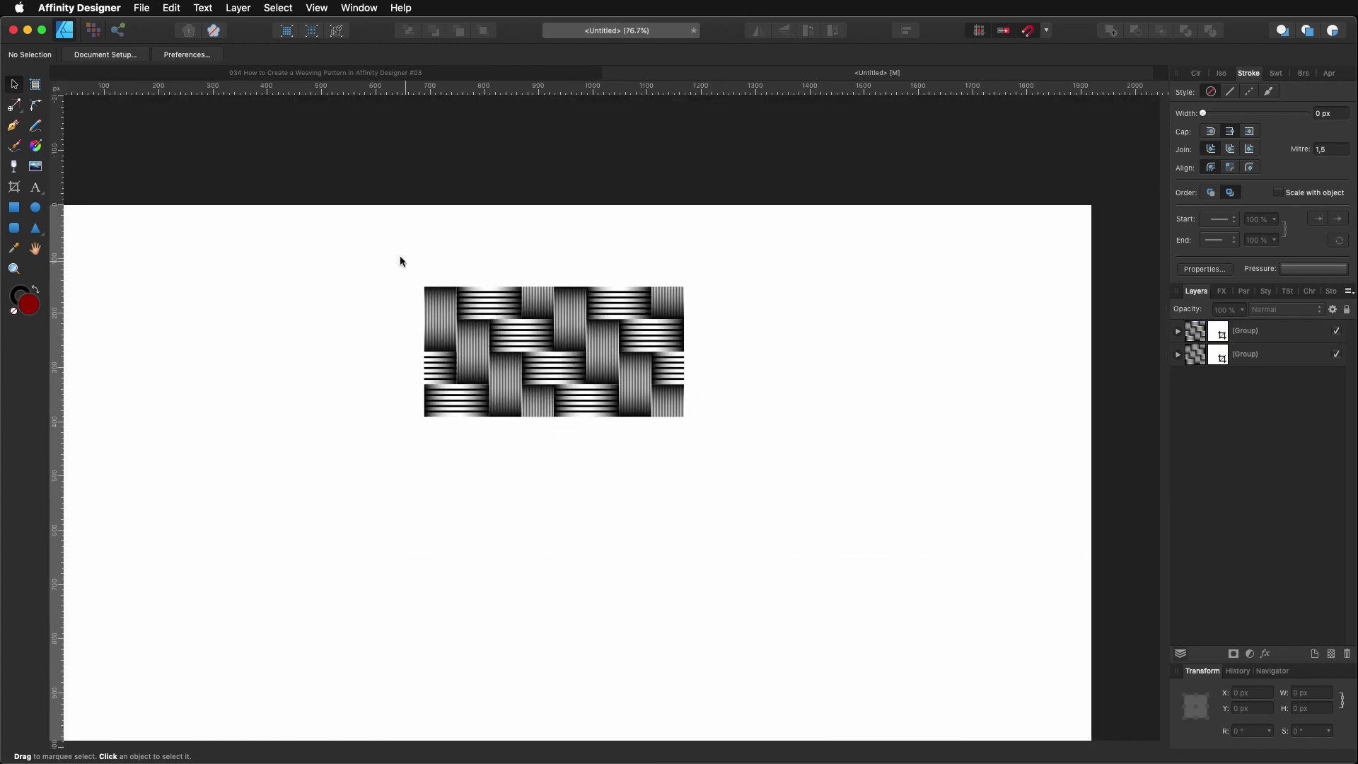
{"action": "left_click_drag", "start_coordinate": [392, 256], "coordinate": [729, 475]}
{"action": "scroll", "coordinate": [533, 509], "scroll_direction": "left", "scroll_amount": 5}
{"action": "left_click_drag", "start_coordinate": [748, 408], "coordinate": [446, 476]}
{"action": "scroll", "coordinate": [447, 349], "scroll_direction": "up", "scroll_amount": 10}
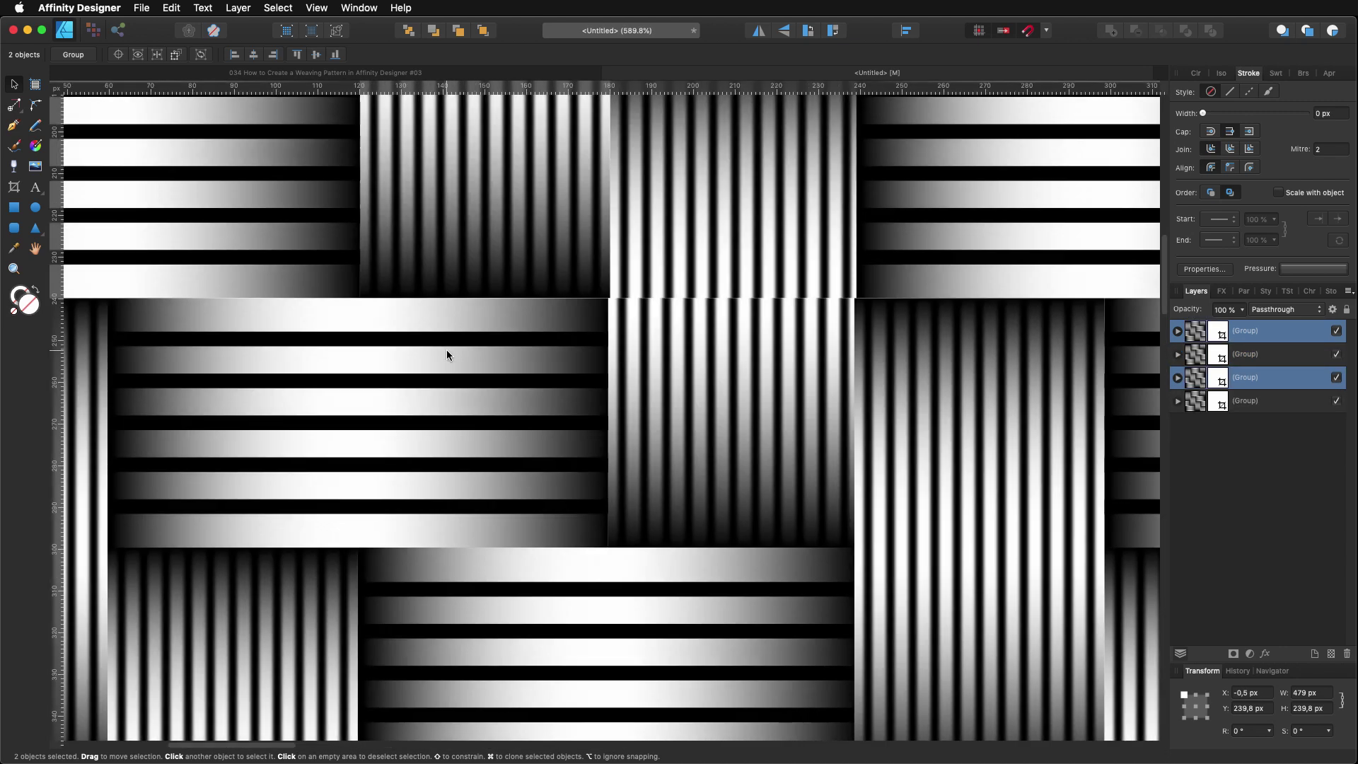
- Nudge the copied pair with the arrow keys to X 0 and deselect
{"action": "key", "text": "Right"}
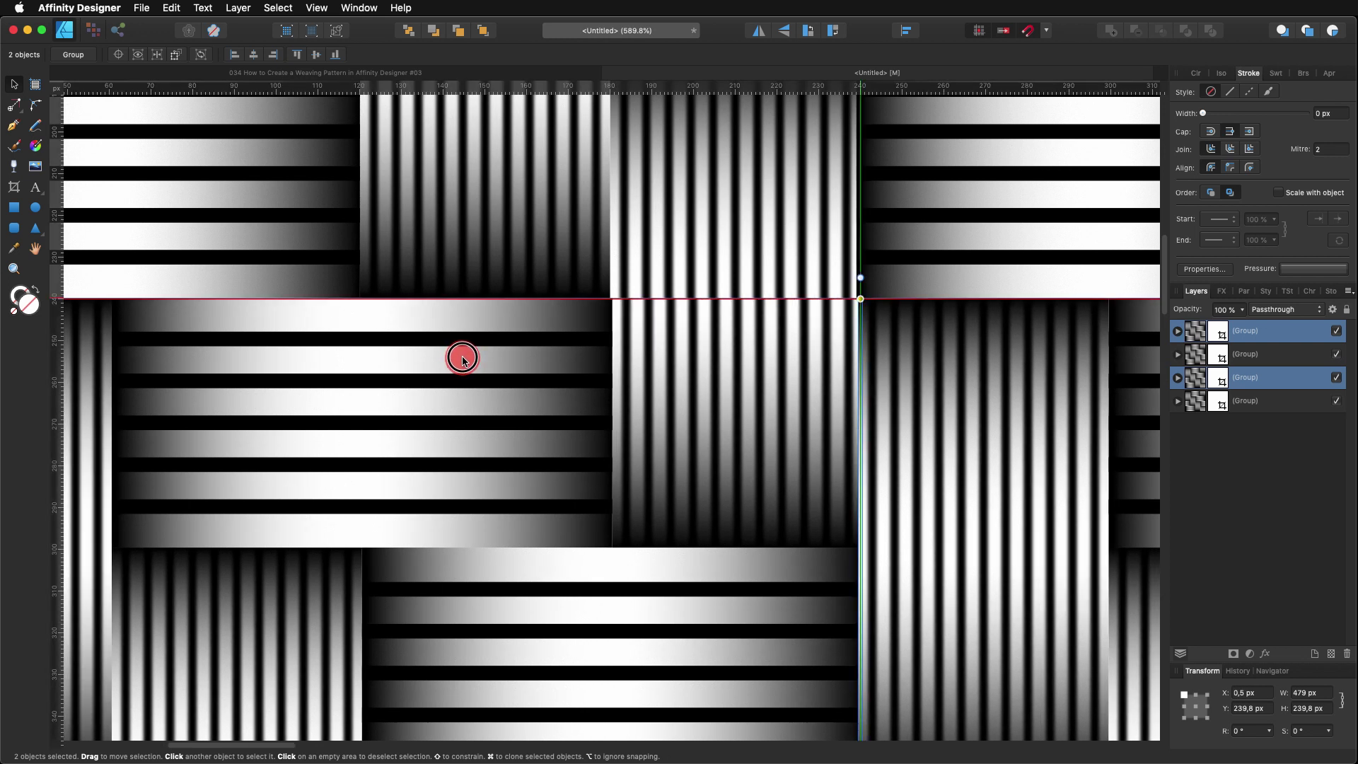
{"action": "key", "text": "Left"}
{"action": "scroll", "coordinate": [461, 358], "scroll_direction": "down", "scroll_amount": 5}
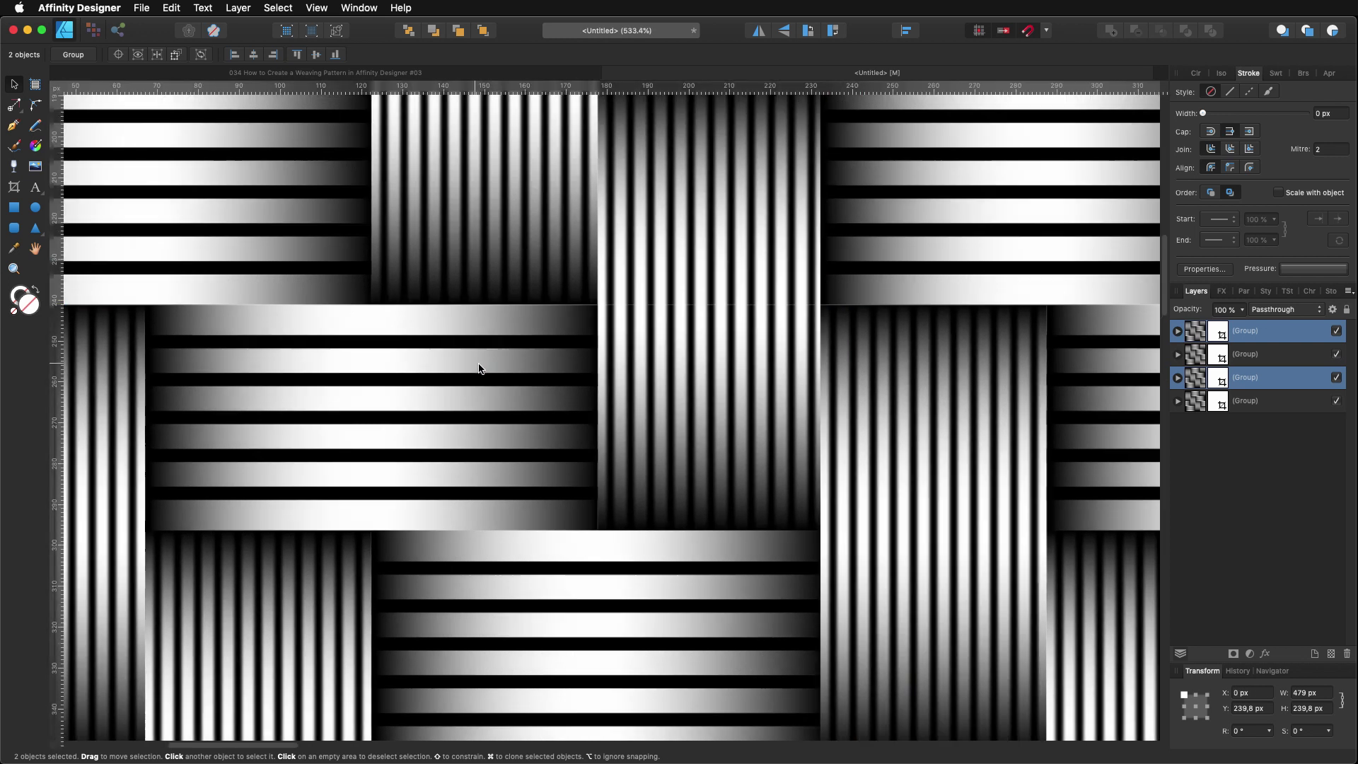
{"action": "scroll", "coordinate": [497, 372], "scroll_direction": "down", "scroll_amount": 3}
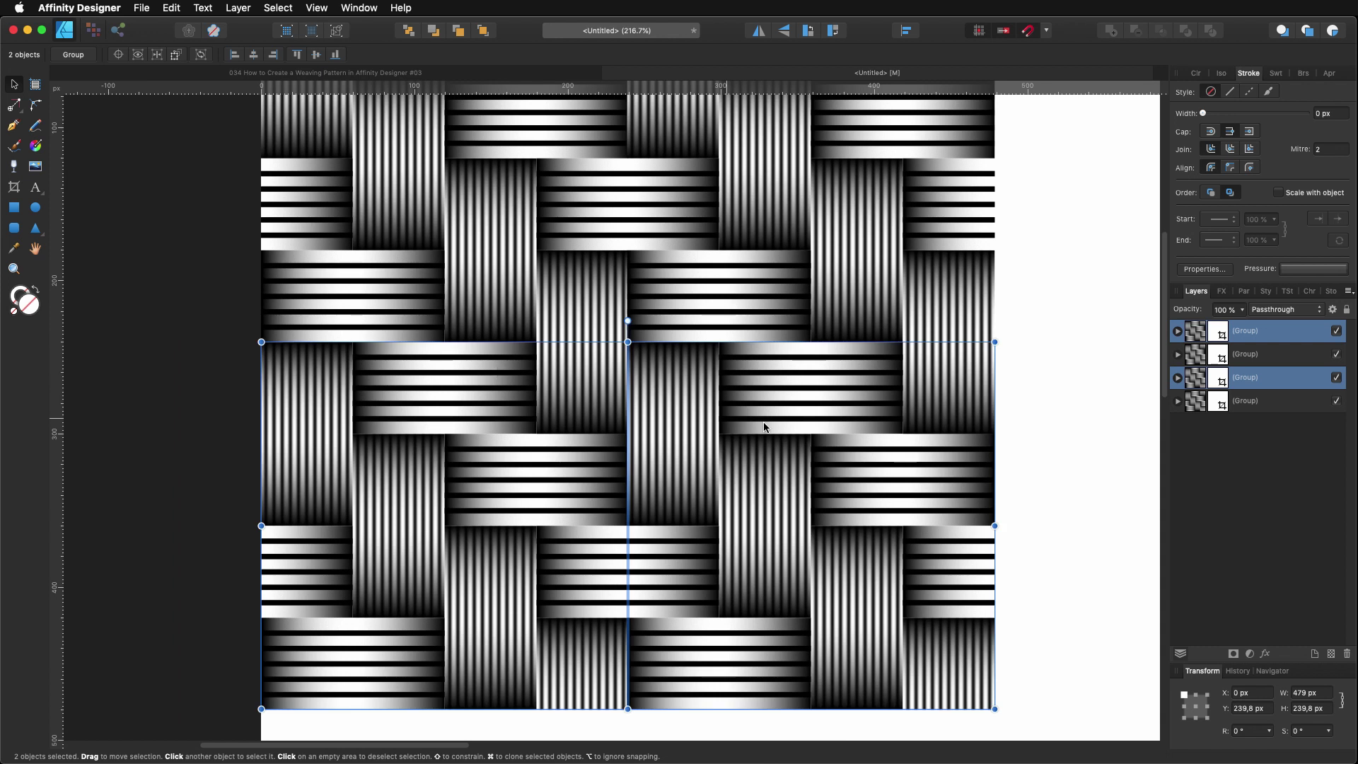
{"action": "left_click", "coordinate": [1055, 354]}
{"action": "scroll", "coordinate": [842, 328], "scroll_direction": "up", "scroll_amount": 11}
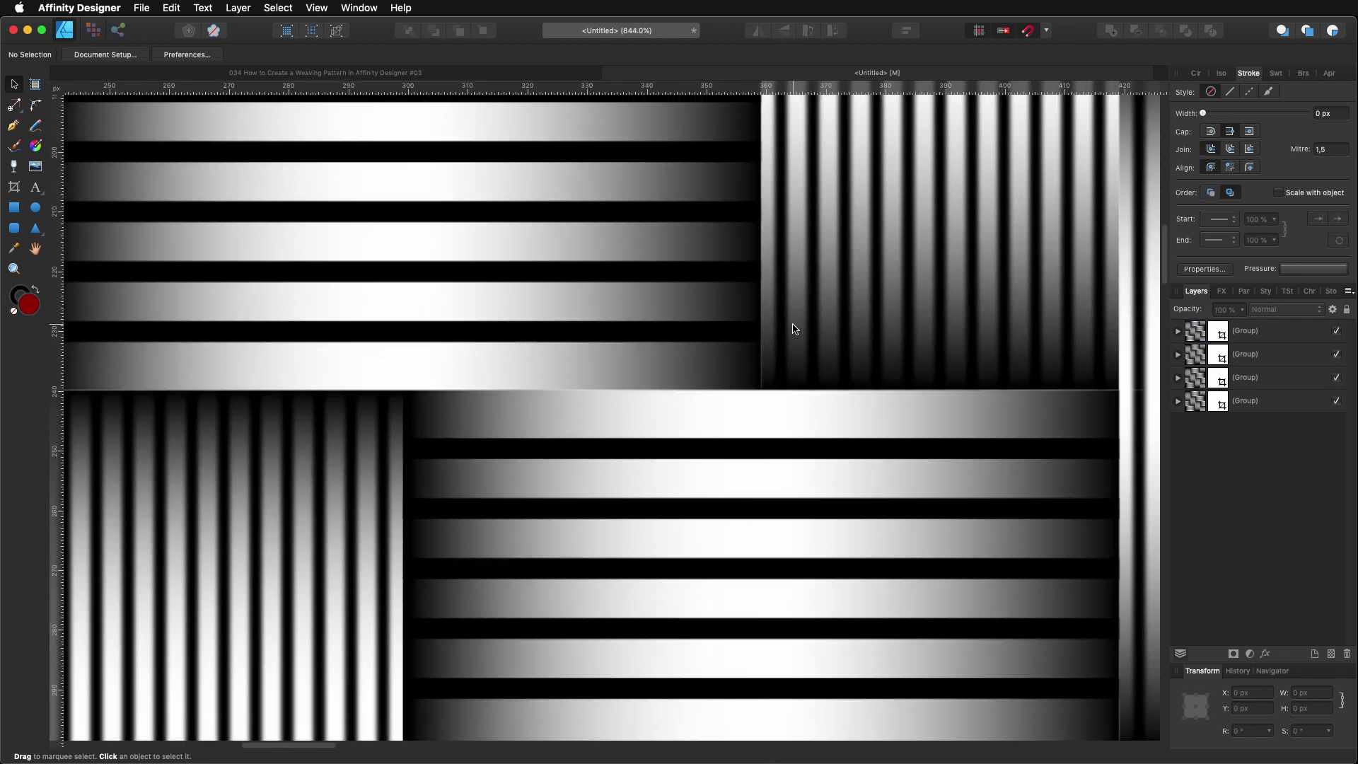
{"action": "scroll", "coordinate": [794, 329], "scroll_direction": "down", "scroll_amount": 14}
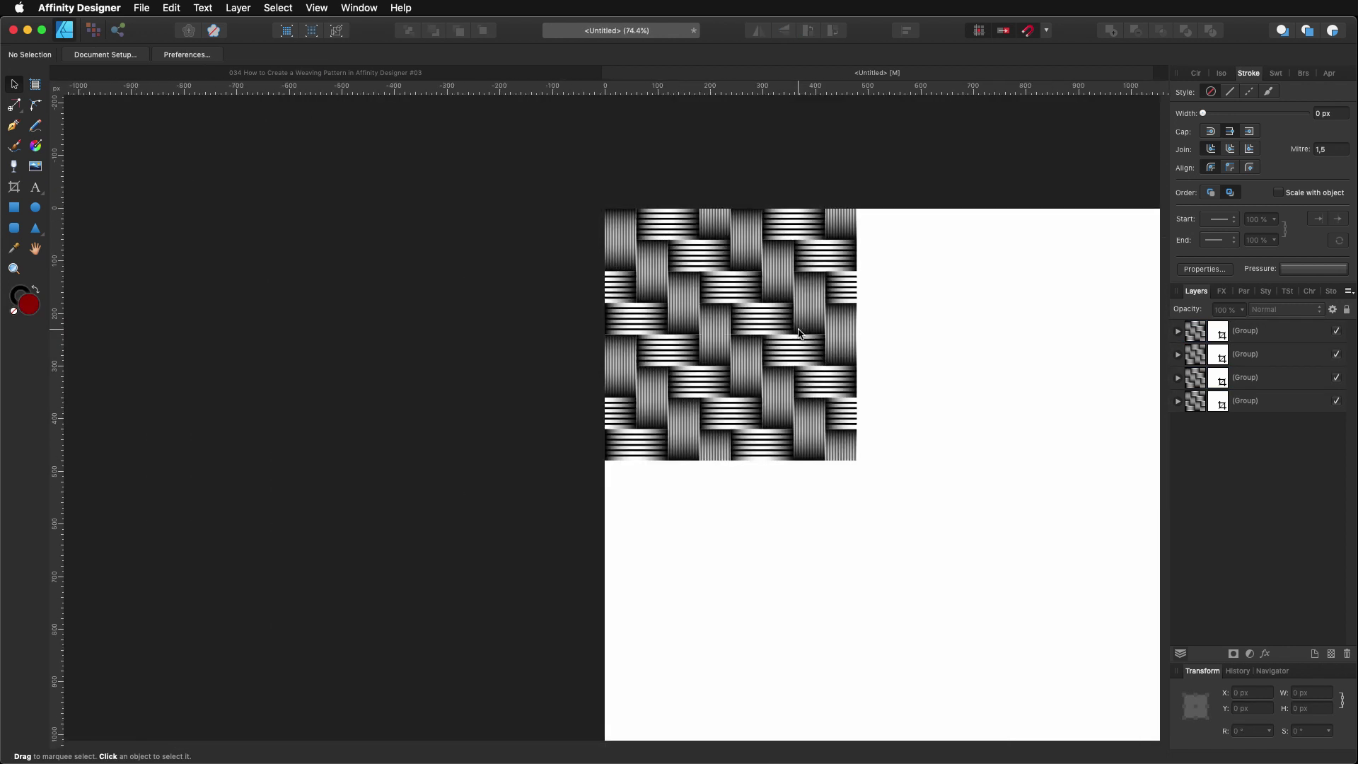
{"action": "scroll", "coordinate": [946, 363], "scroll_direction": "down", "scroll_amount": 3}
{"action": "scroll", "coordinate": [816, 333], "scroll_direction": "right", "scroll_amount": 3}
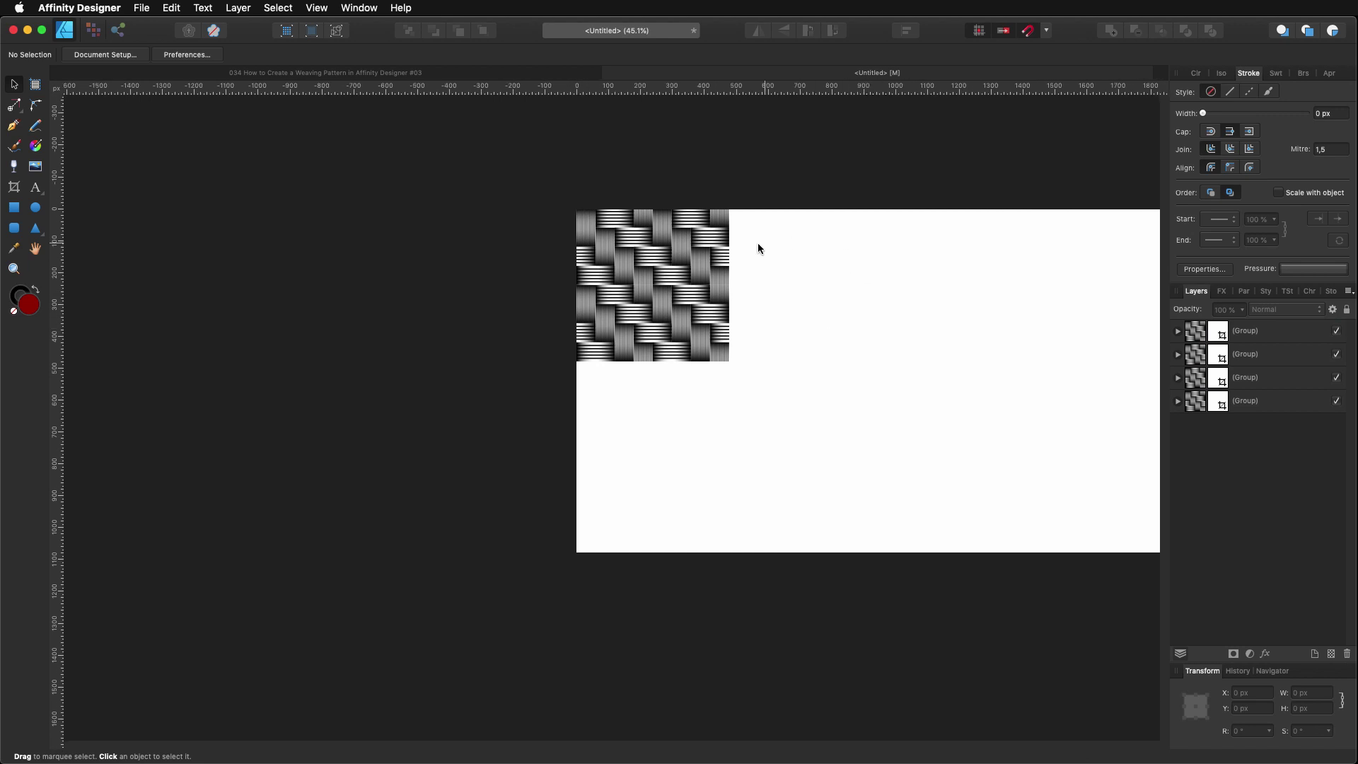
- Copy the right-hand two-tile column rightward, repeating with Cmd+J to span the page width
{"action": "left_click_drag", "start_coordinate": [773, 201], "coordinate": [652, 401]}
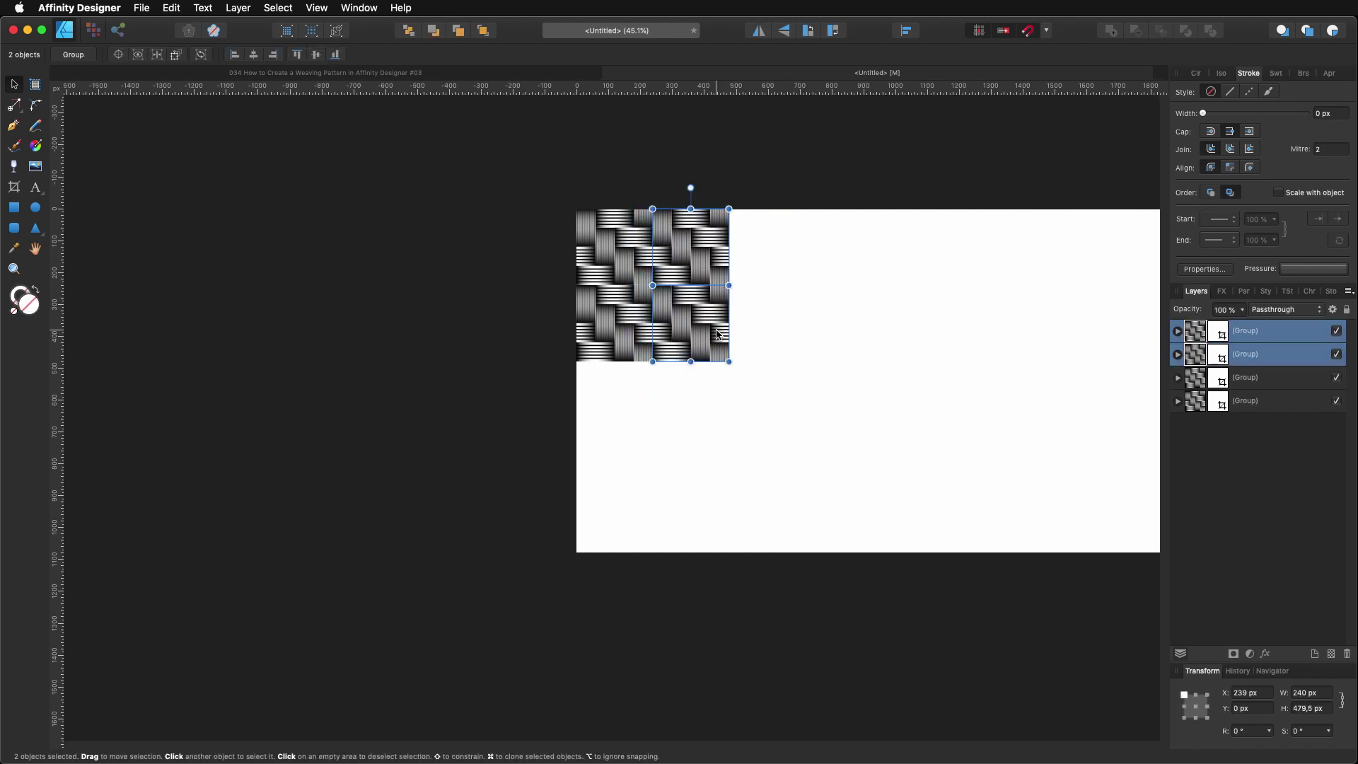
{"action": "mouse_move", "coordinate": [718, 332]}
{"action": "left_mouse_down"}
{"action": "mouse_move", "coordinate": [779, 316]}
{"action": "mouse_move", "coordinate": [771, 324]}
{"action": "left_mouse_up"}
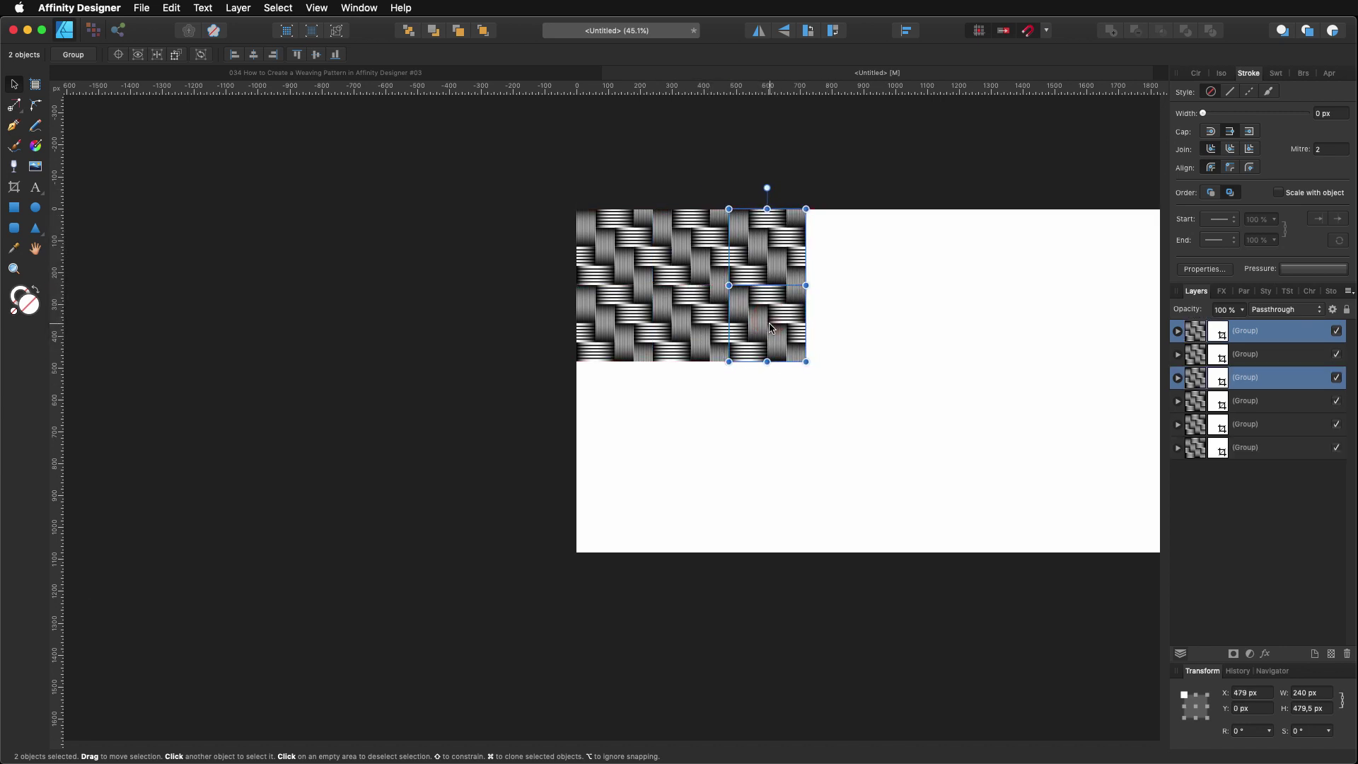
{"action": "key", "text": "super+j"}
{"action": "key", "text": "super+j"}
{"action": "key", "text": "super+j"}
{"action": "key", "text": "super+j"}
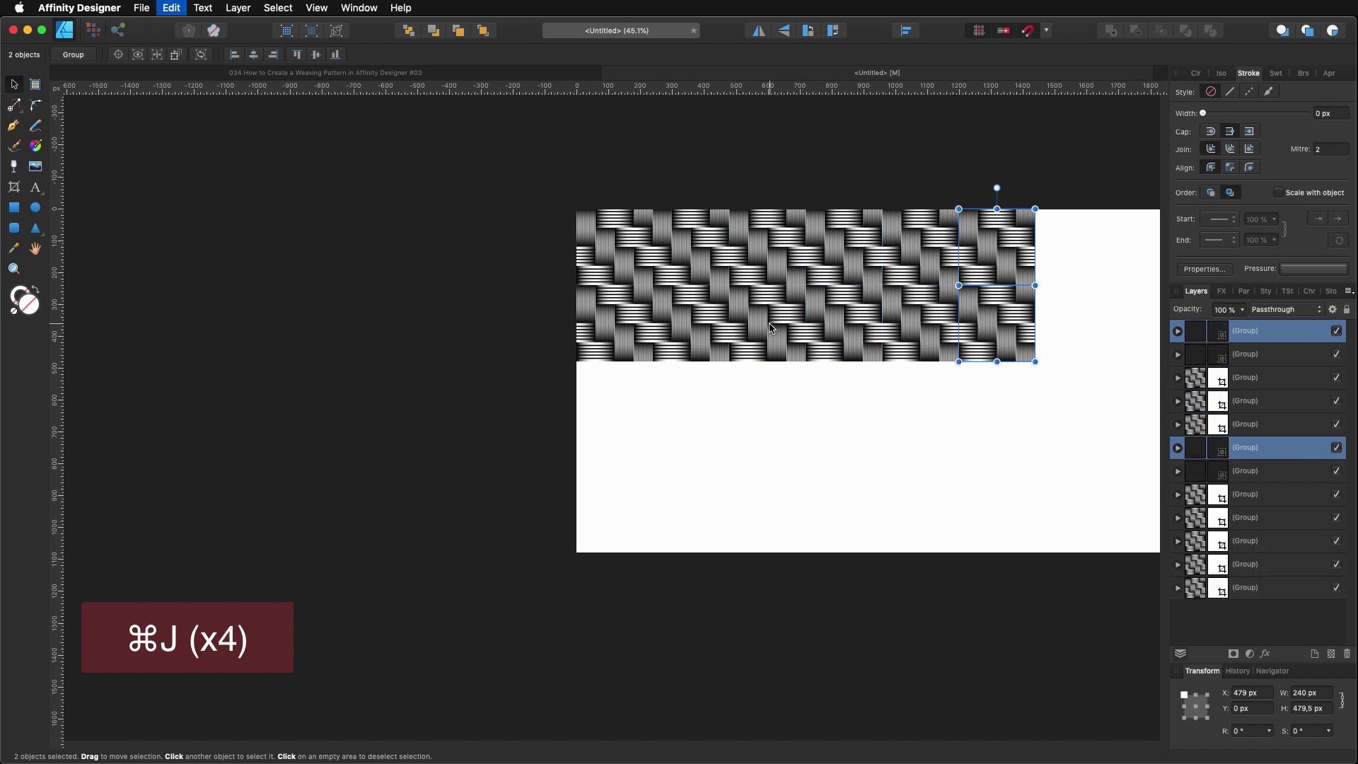
{"action": "scroll", "coordinate": [817, 432], "scroll_direction": "right", "scroll_amount": 5}
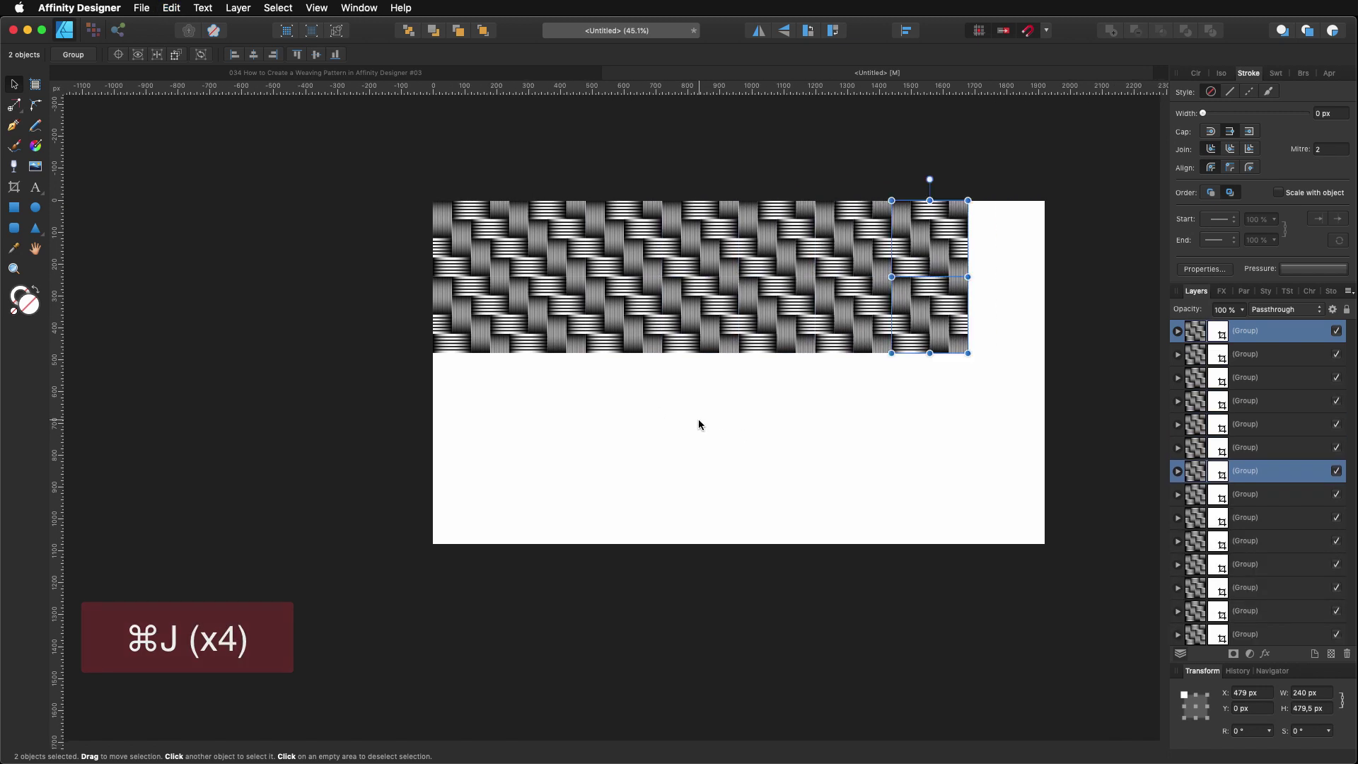
{"action": "key", "text": "super+j"}
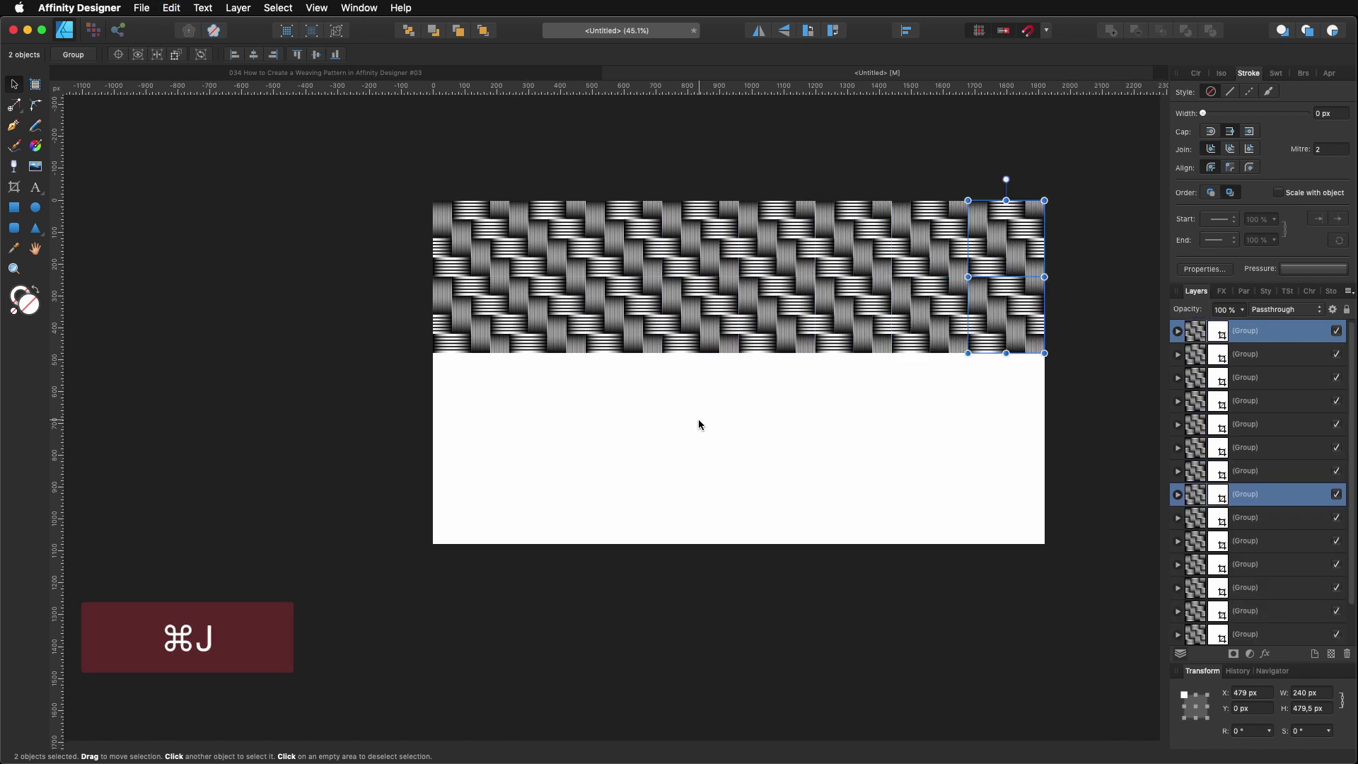
- Copy the lower tile row downward twice more to fill the page, then select all forty tiles
{"action": "left_click_drag", "start_coordinate": [373, 266], "coordinate": [1101, 422]}
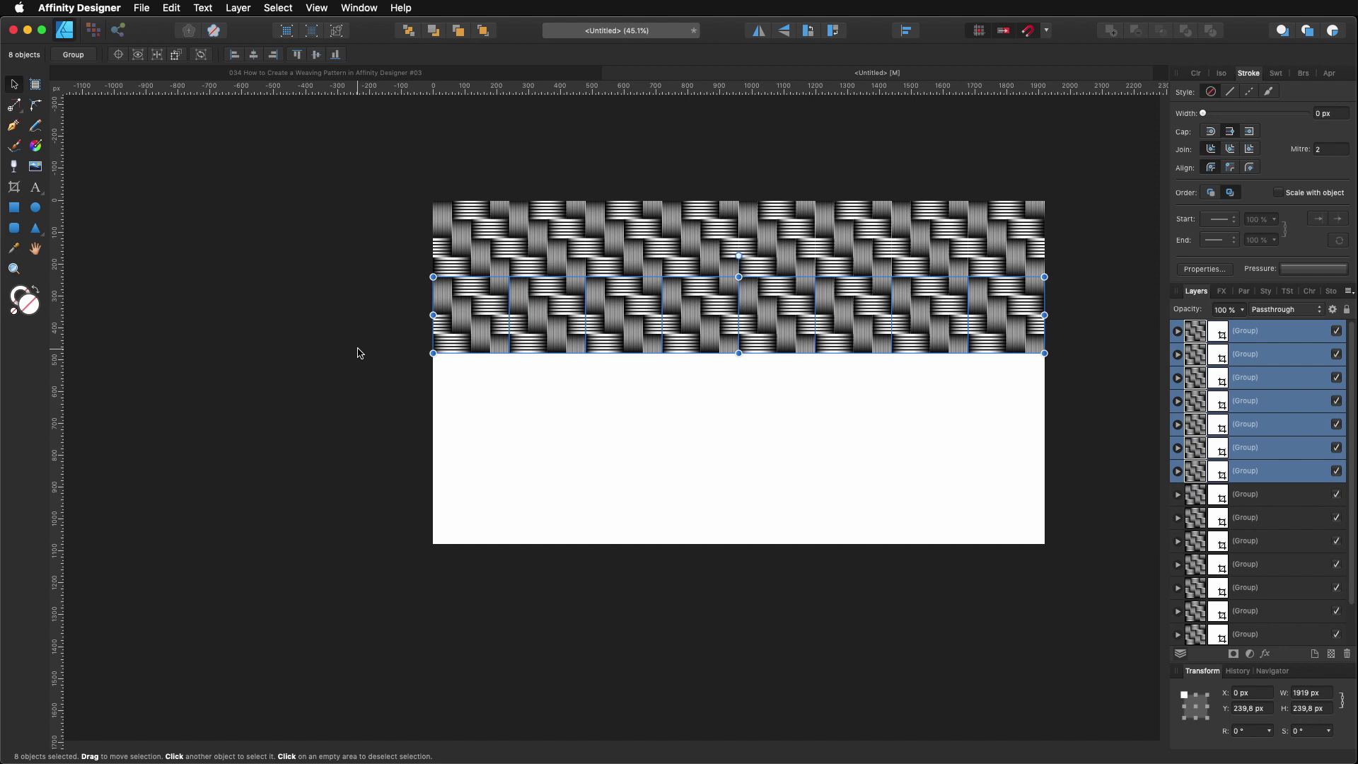
{"action": "key", "text": "alt"}
{"action": "left_click_drag", "start_coordinate": [475, 325], "coordinate": [476, 400]}
{"action": "key", "text": "super+j"}
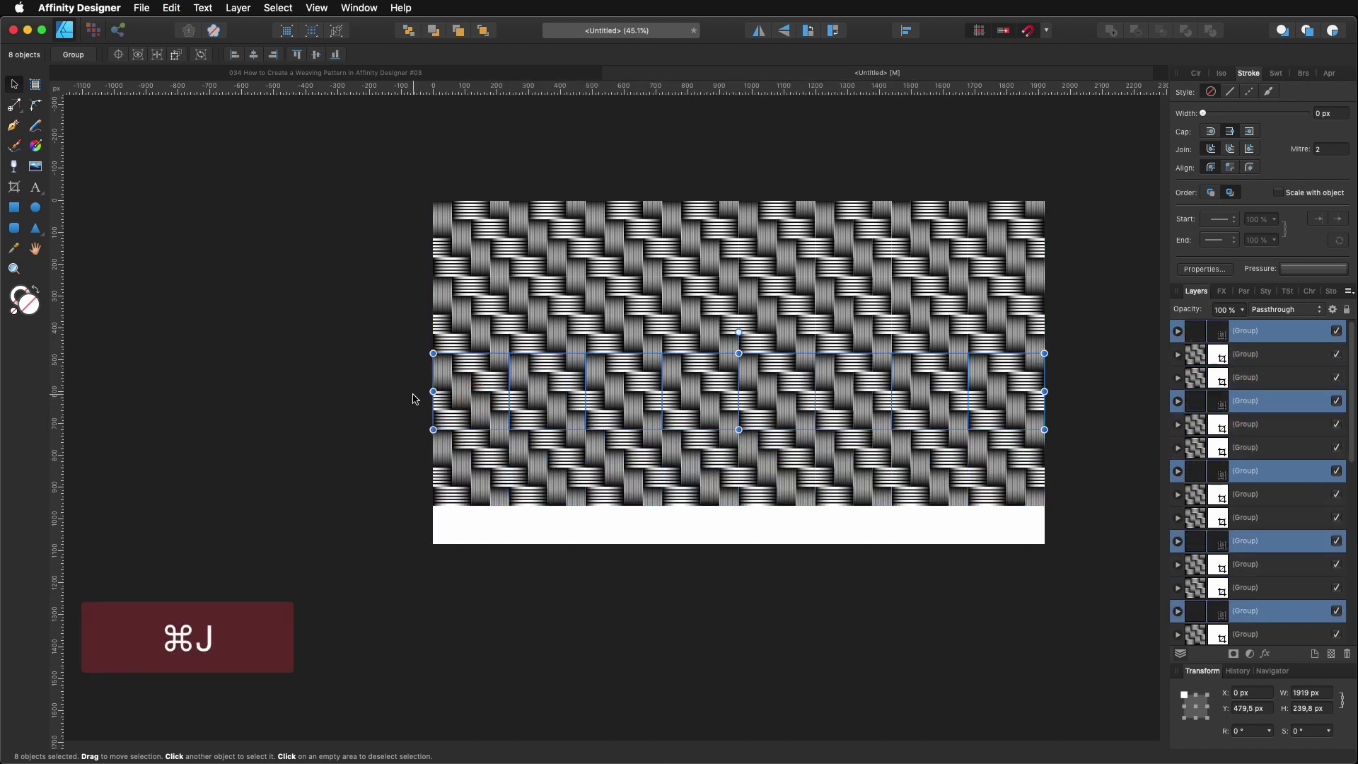
{"action": "key", "text": "super+j"}
{"action": "left_click", "coordinate": [415, 397]}
{"action": "left_click_drag", "start_coordinate": [285, 199], "coordinate": [1091, 618]}
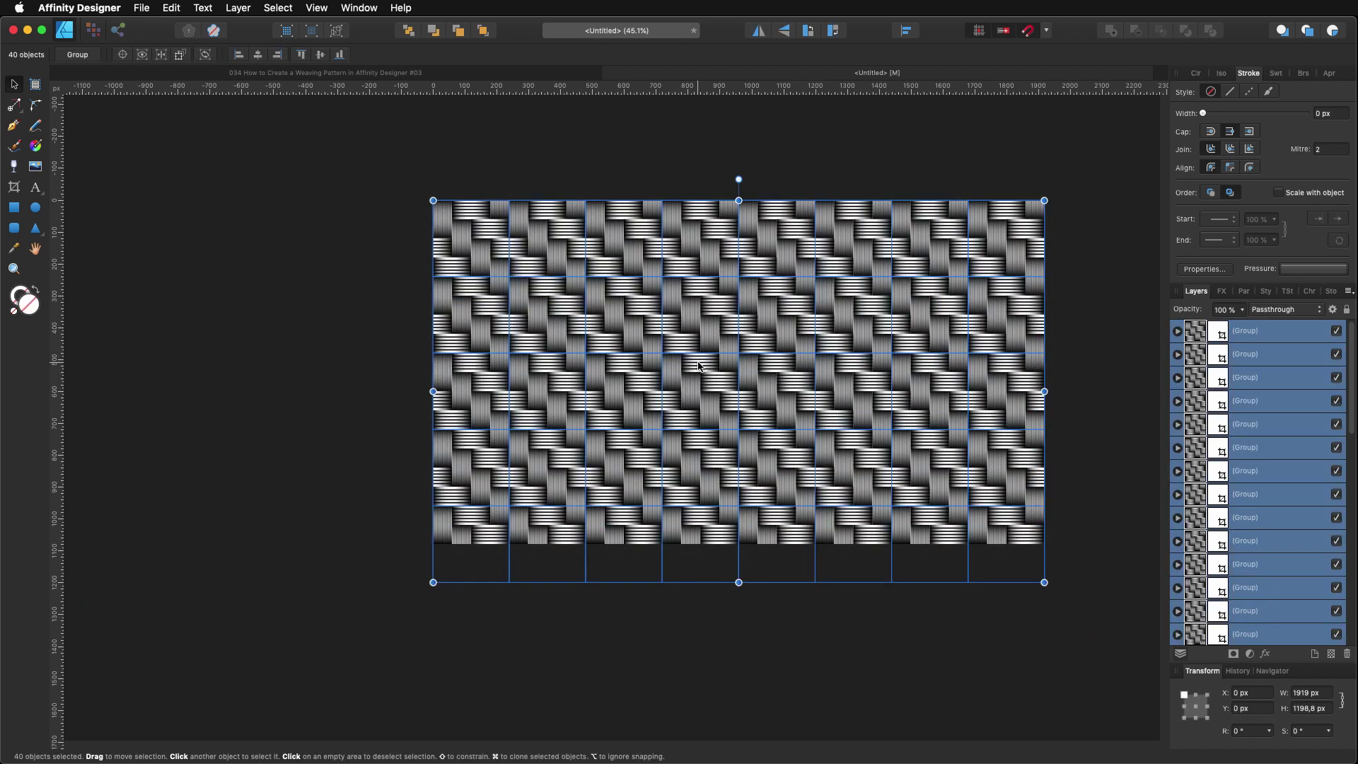
- Group all forty weave tiles with Cmd+G and duplicate the group into three stacked copies
{"action": "key", "text": "super+g"}
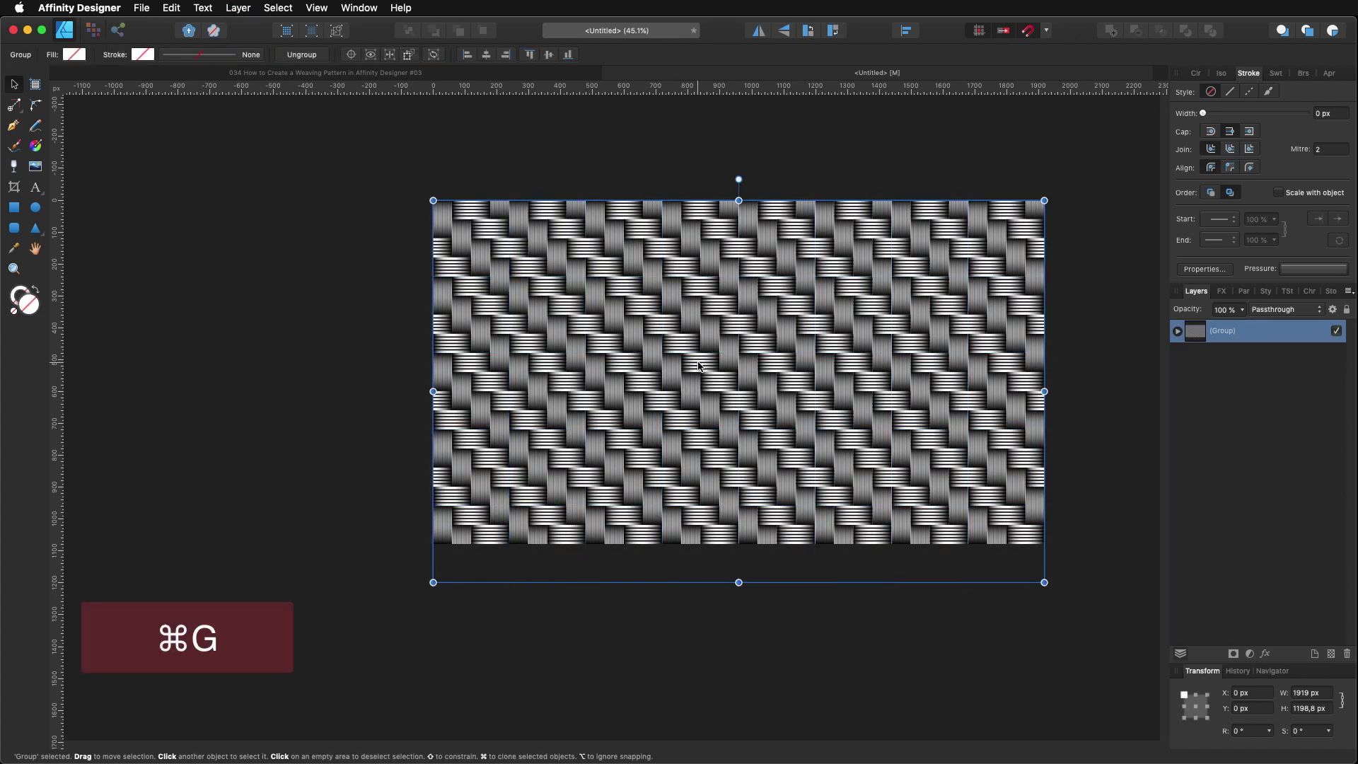
{"action": "key", "text": "super+j"}
{"action": "key", "text": "super+j"}
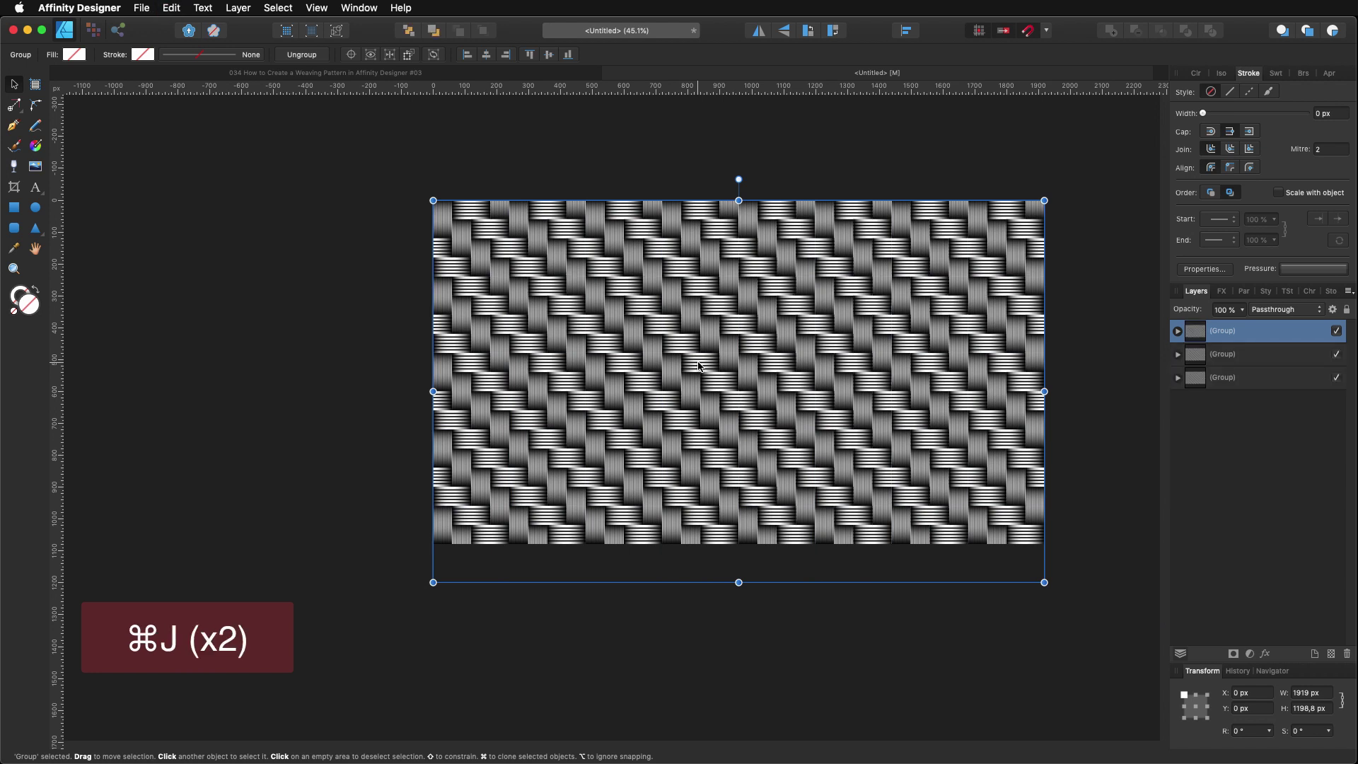
{"action": "left_click", "coordinate": [325, 267]}
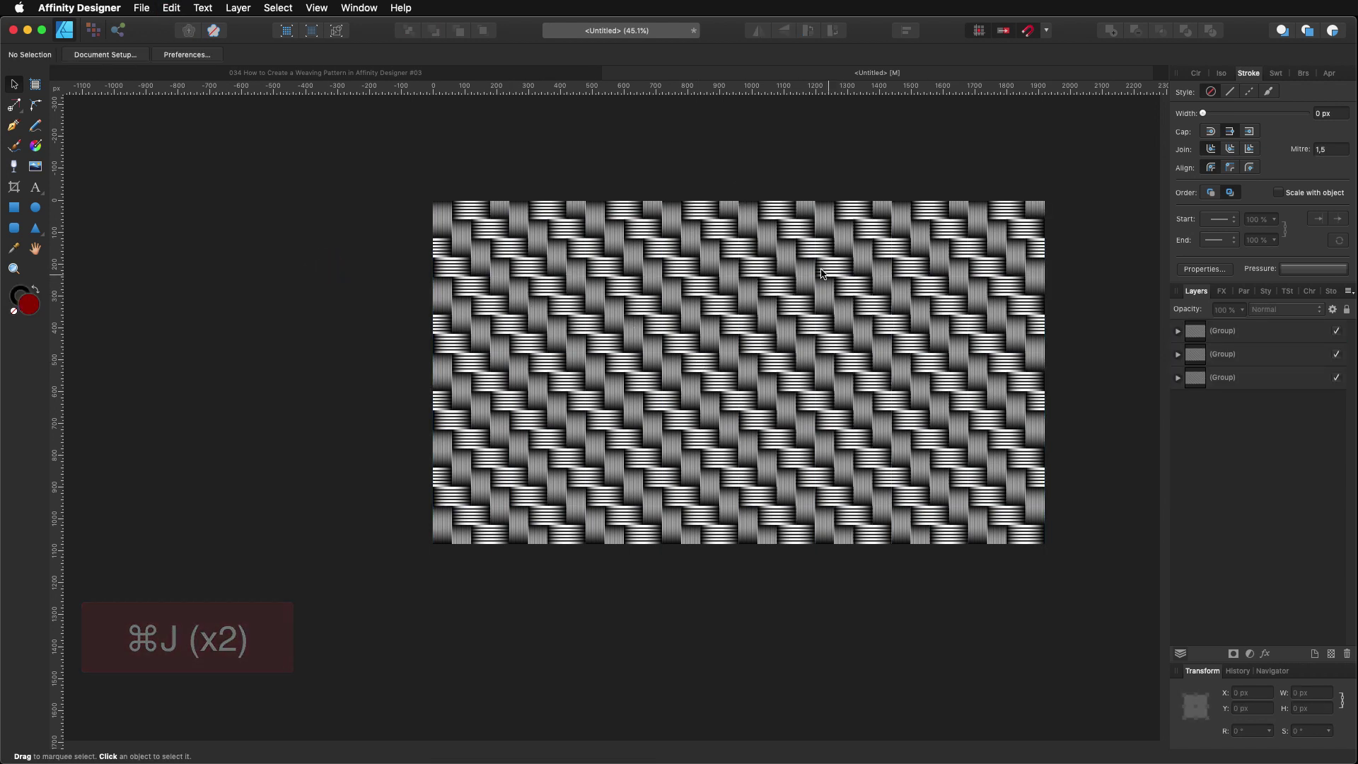
{"action": "scroll", "coordinate": [799, 278], "scroll_direction": "up", "scroll_amount": 5}
{"action": "scroll", "coordinate": [800, 278], "scroll_direction": "up", "scroll_amount": 3}
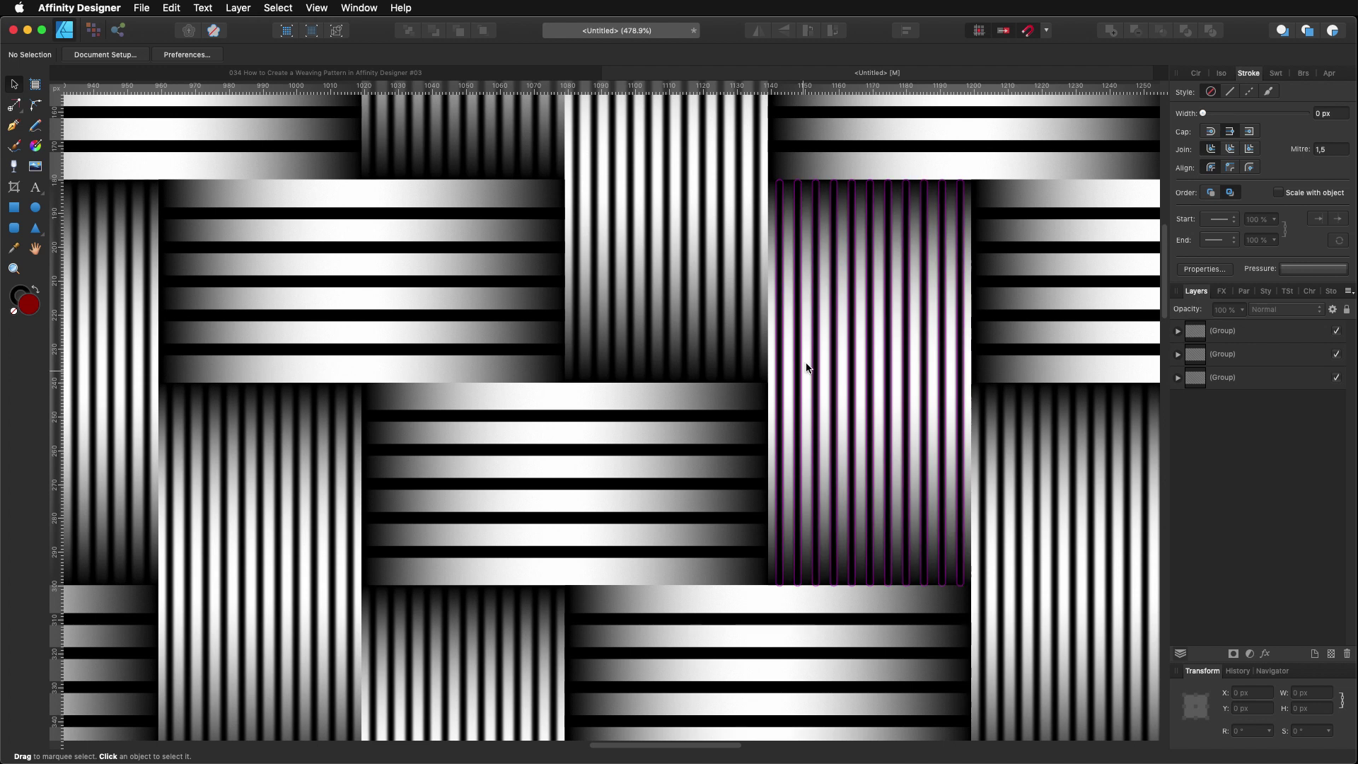
{"action": "scroll", "coordinate": [850, 336], "scroll_direction": "down", "scroll_amount": 10}
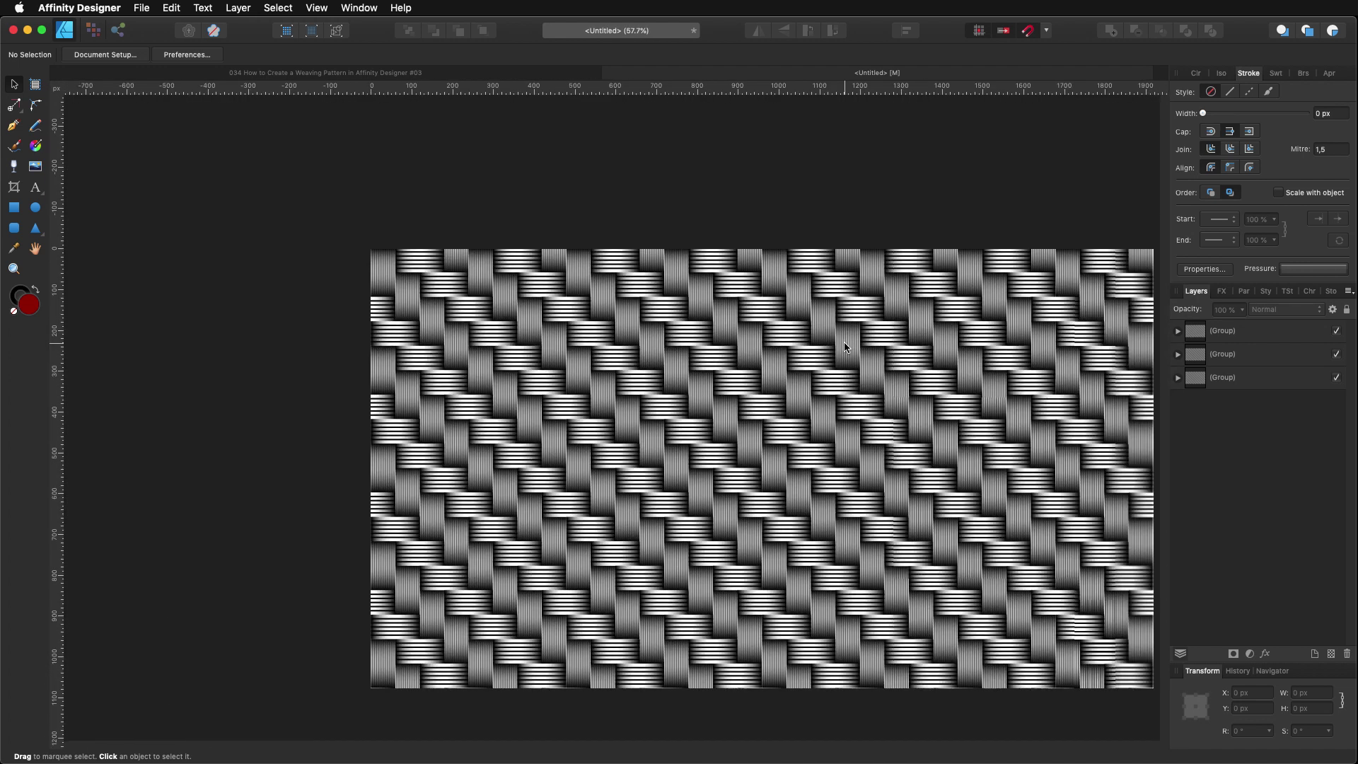
{"action": "scroll", "coordinate": [872, 382], "scroll_direction": "up", "scroll_amount": 5}
{"action": "scroll", "coordinate": [874, 382], "scroll_direction": "down", "scroll_amount": 3}
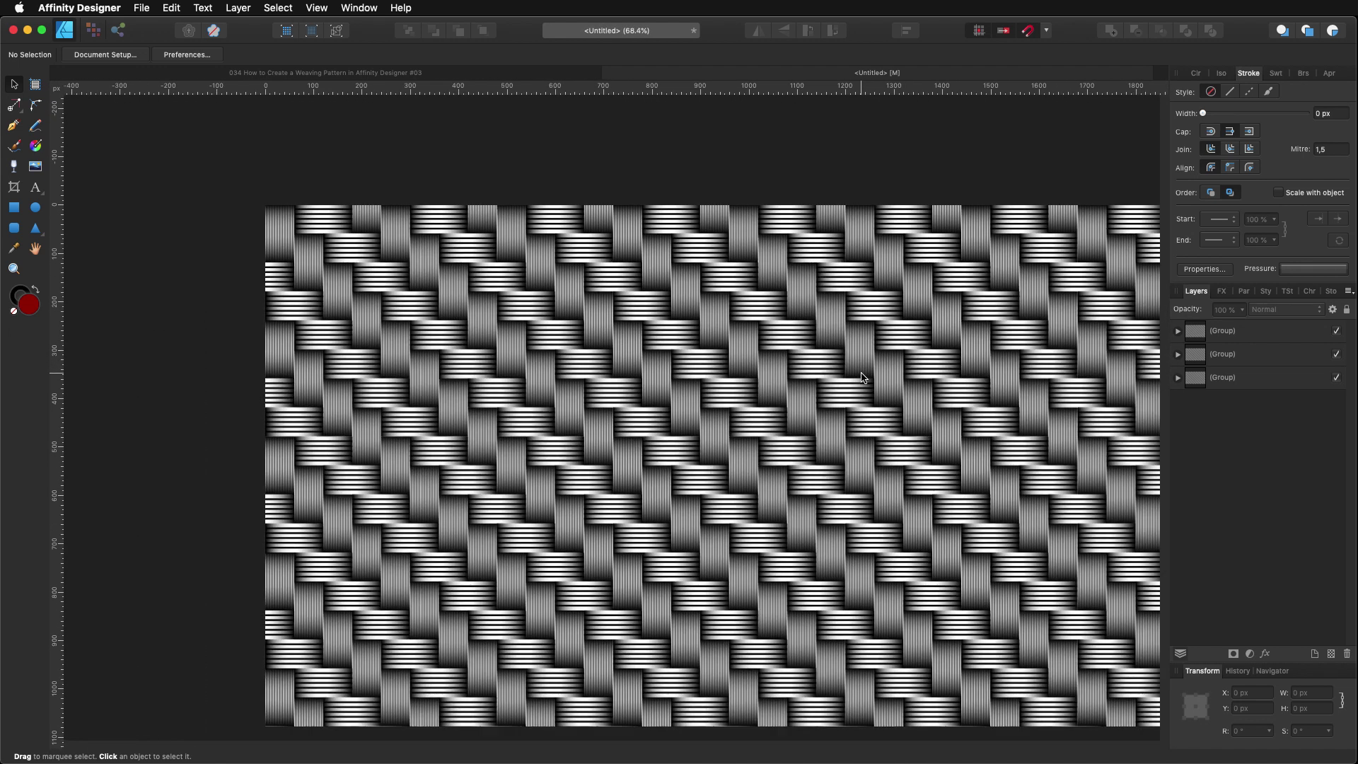
{"action": "scroll", "coordinate": [875, 382], "scroll_direction": "up", "scroll_amount": 3}
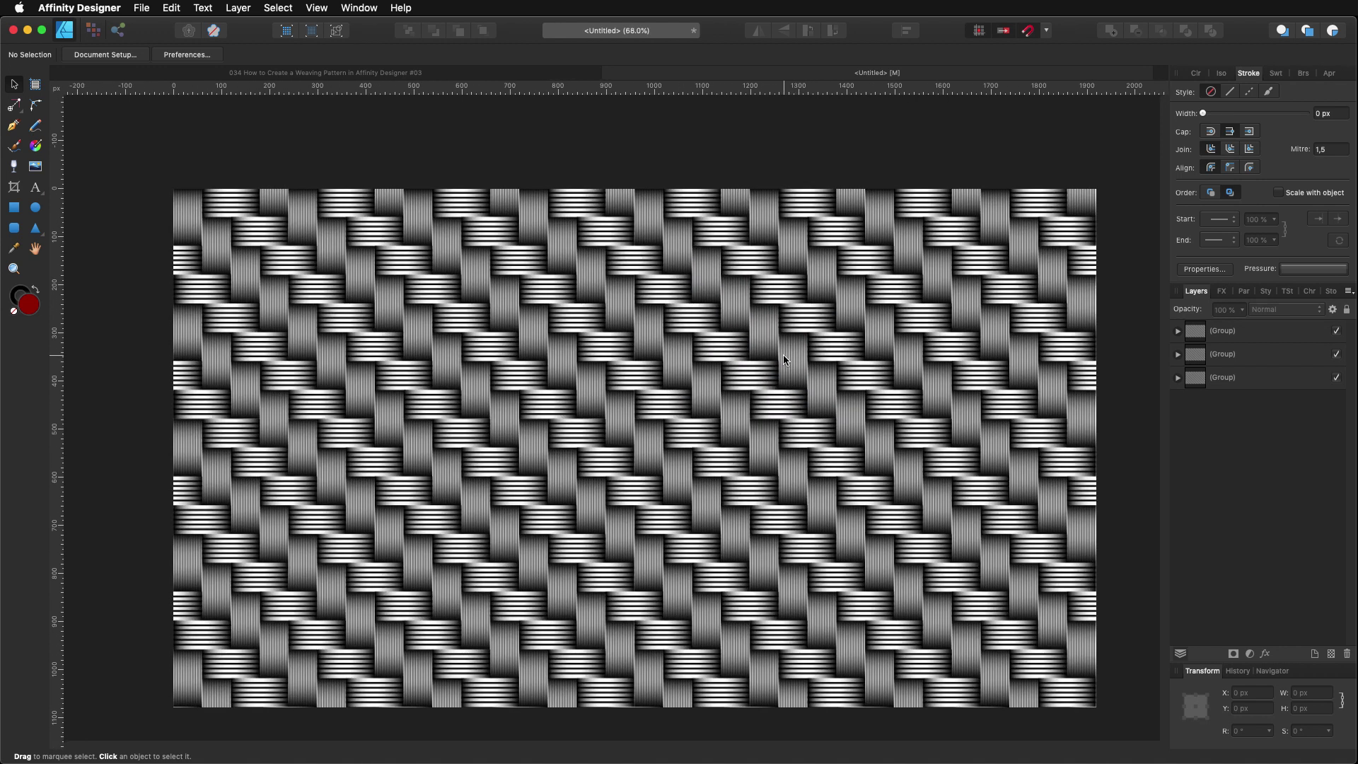
{"action": "scroll", "coordinate": [785, 360], "scroll_direction": "down", "scroll_amount": 2}
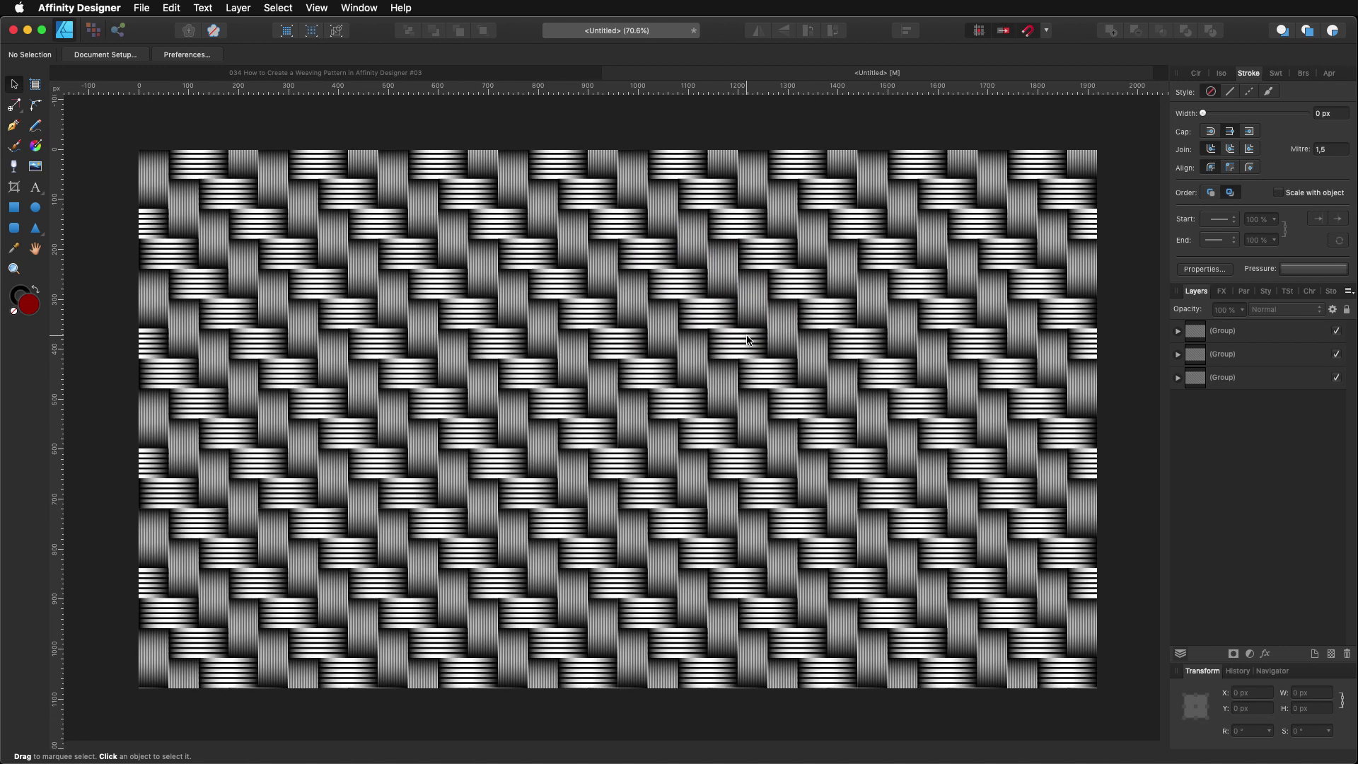